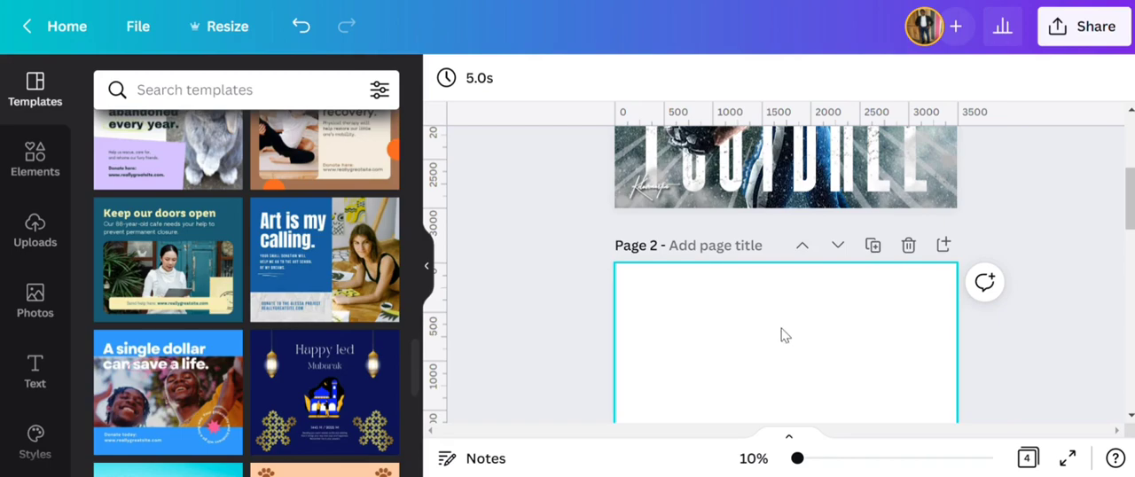
- Set the recently used photo of the football player in a blue jersey holding the ball as page 2's background
{"action": "scroll", "coordinate": [796, 331], "scroll_direction": "up", "scroll_amount": 5}
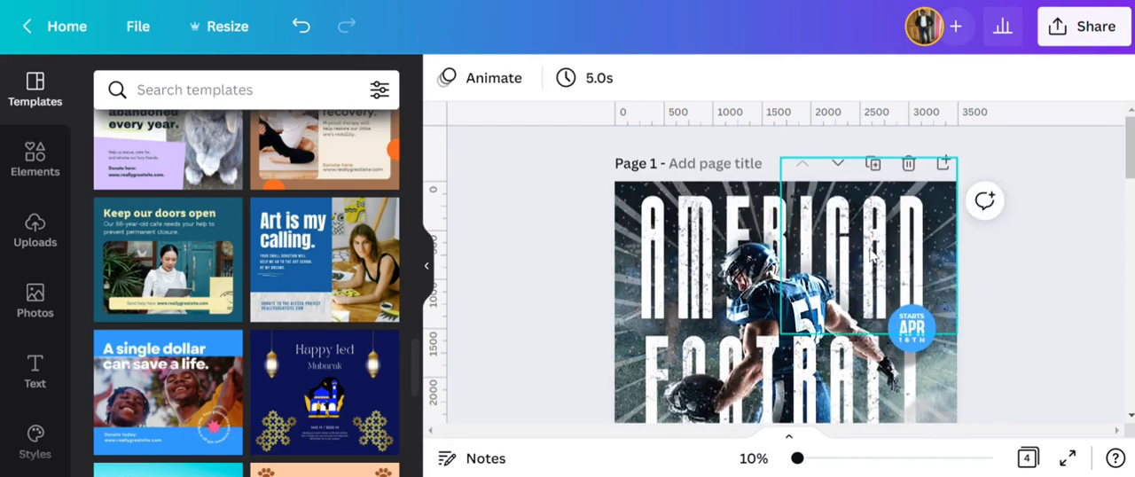
{"action": "scroll", "coordinate": [791, 302], "scroll_direction": "down", "scroll_amount": 4}
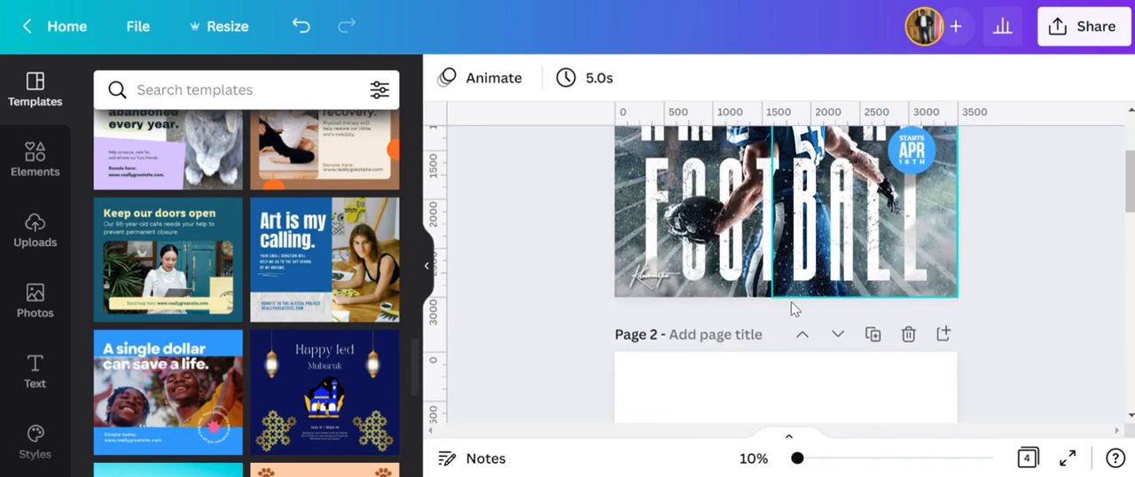
{"action": "scroll", "coordinate": [784, 319], "scroll_direction": "down", "scroll_amount": 3}
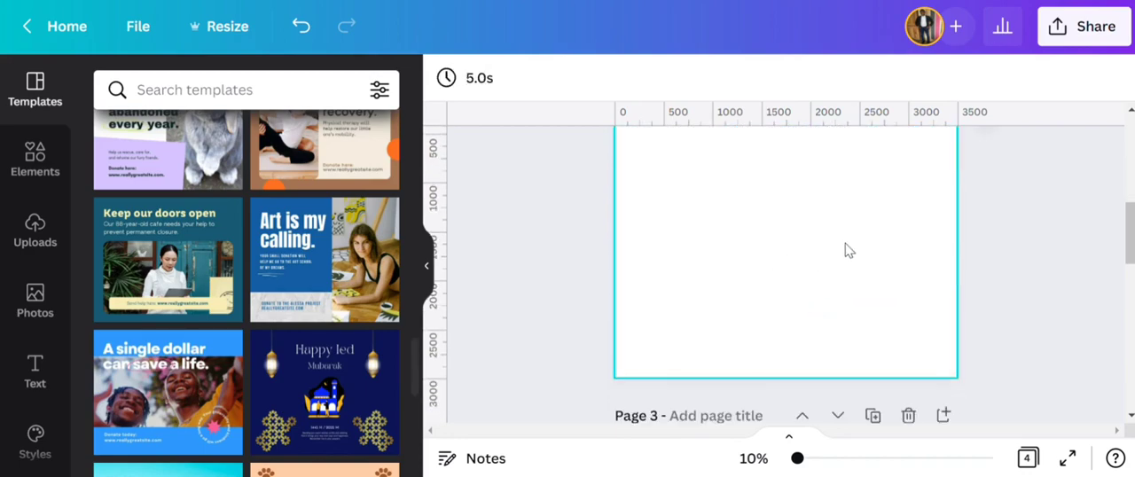
{"action": "left_click", "coordinate": [35, 298]}
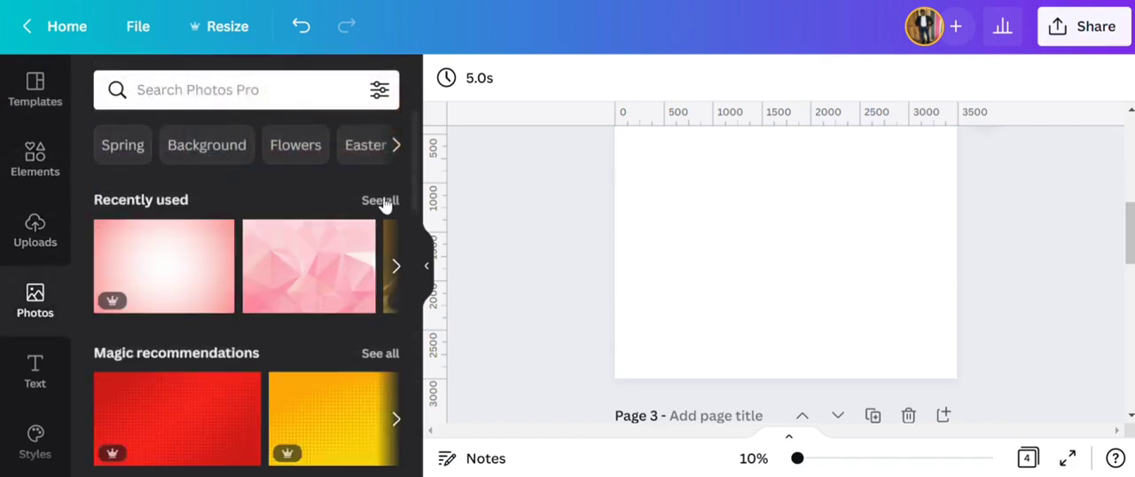
{"action": "left_click", "coordinate": [380, 201]}
{"action": "scroll", "coordinate": [290, 284], "scroll_direction": "down", "scroll_amount": 3}
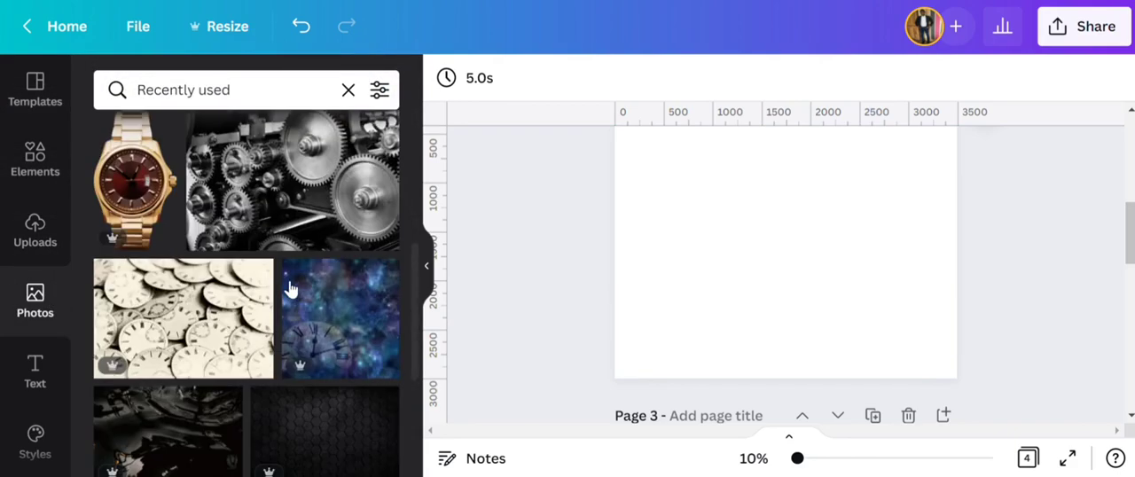
{"action": "scroll", "coordinate": [290, 288], "scroll_direction": "down", "scroll_amount": 5}
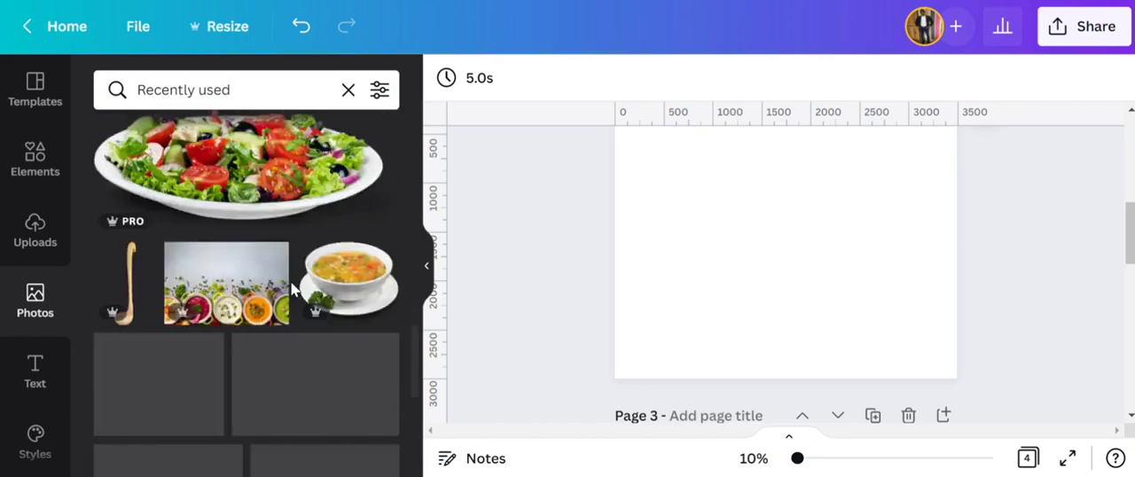
{"action": "scroll", "coordinate": [291, 286], "scroll_direction": "down", "scroll_amount": 5}
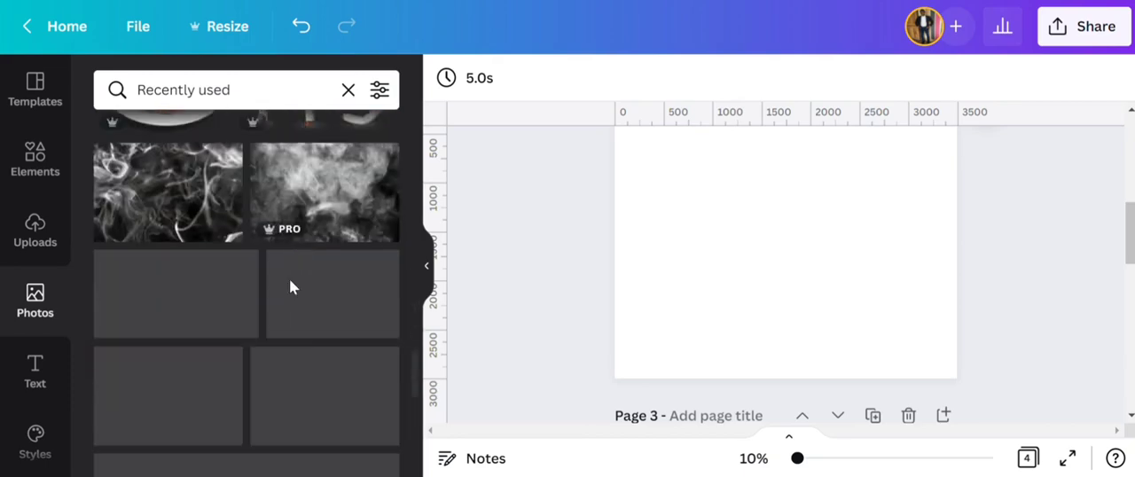
{"action": "scroll", "coordinate": [290, 280], "scroll_direction": "down", "scroll_amount": 5}
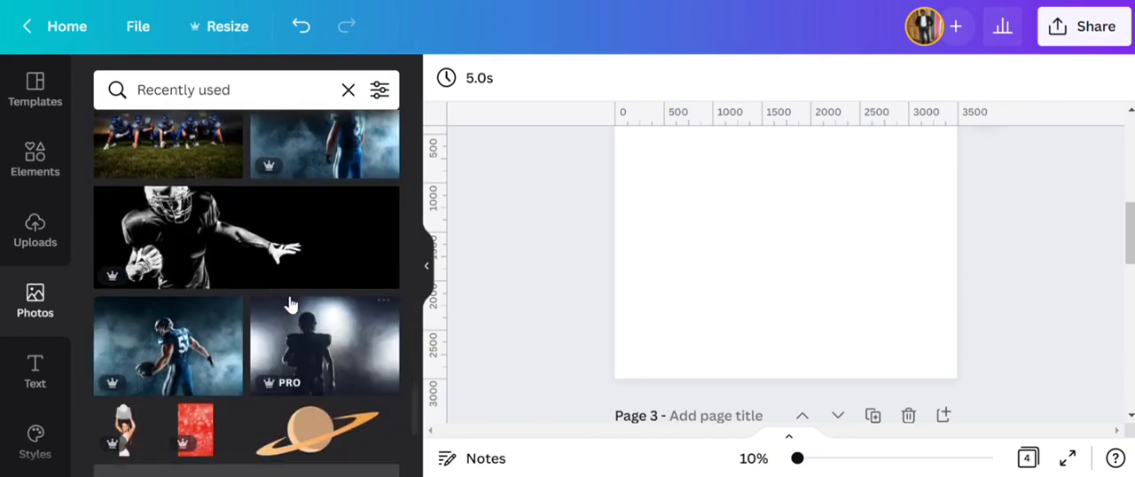
{"action": "scroll", "coordinate": [286, 296], "scroll_direction": "down", "scroll_amount": 2}
{"action": "left_click_drag", "start_coordinate": [195, 172], "coordinate": [619, 202]}
{"action": "scroll", "coordinate": [689, 257], "scroll_direction": "up", "scroll_amount": 1}
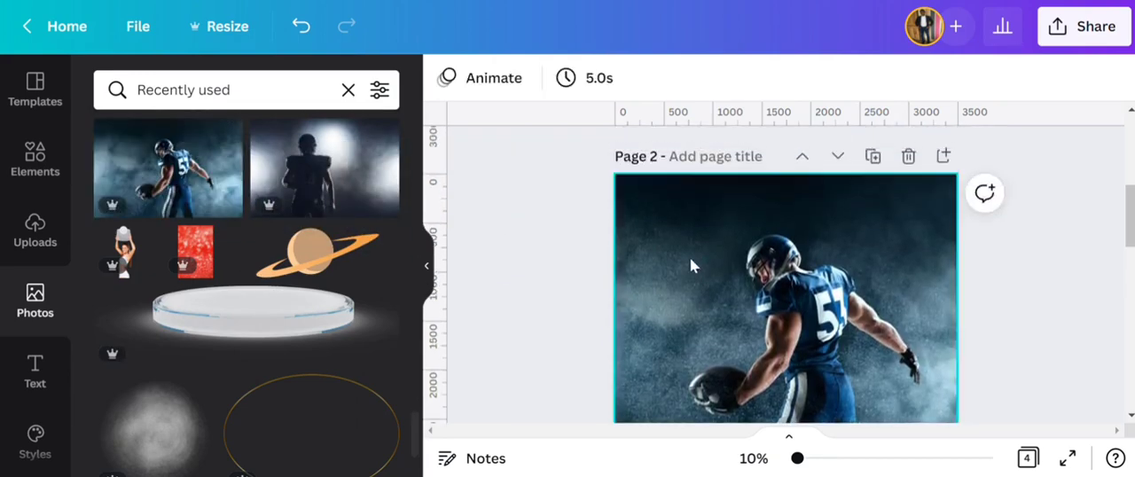
- Reposition the background photo slightly to the left within page 2
{"action": "double_click", "coordinate": [711, 260]}
{"action": "left_click_drag", "start_coordinate": [736, 292], "coordinate": [717, 292]}
{"action": "left_click", "coordinate": [512, 254]}
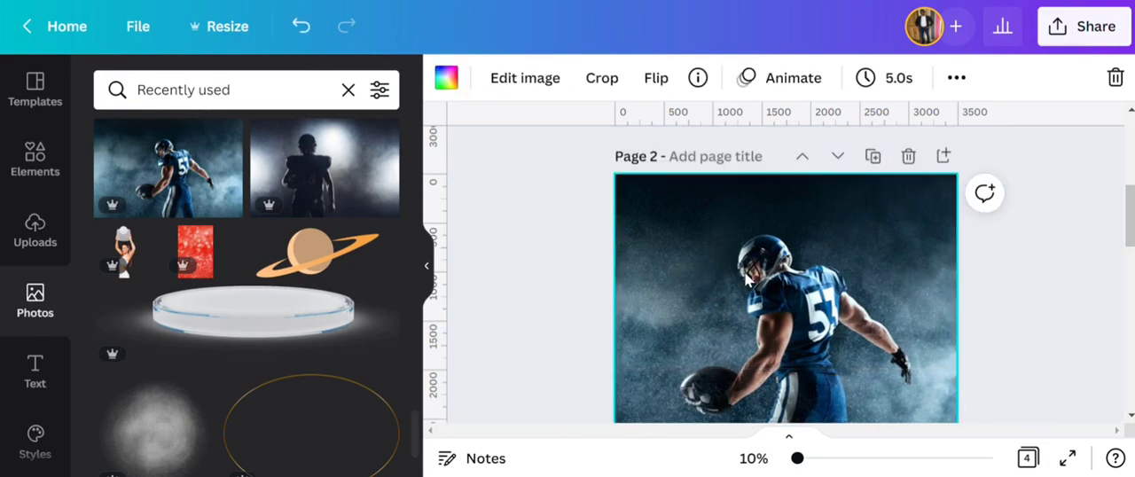
{"action": "scroll", "coordinate": [699, 253], "scroll_direction": "down", "scroll_amount": 2}
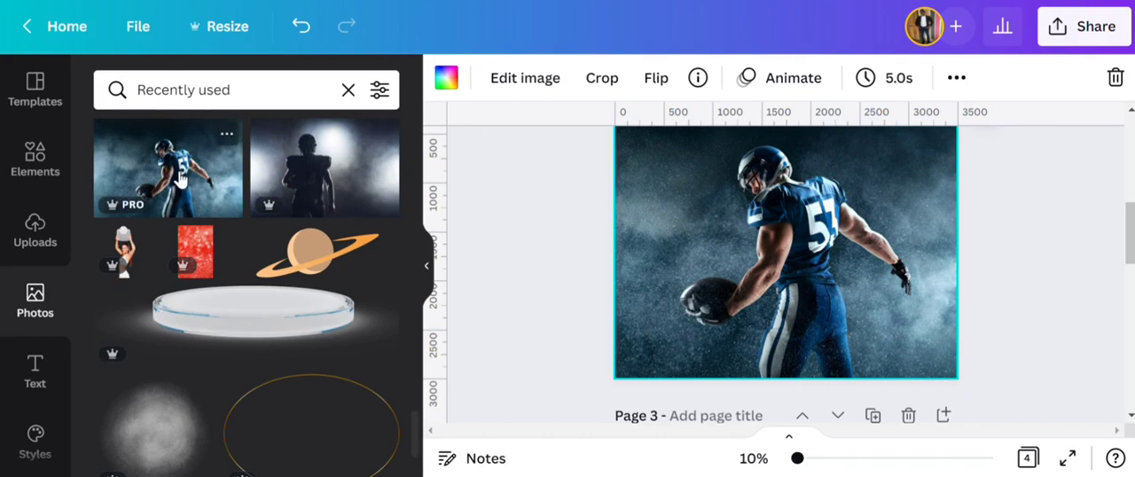
- Add a second copy of the blue-jersey player photo to page 2 and remove its background
{"action": "left_click", "coordinate": [180, 180]}
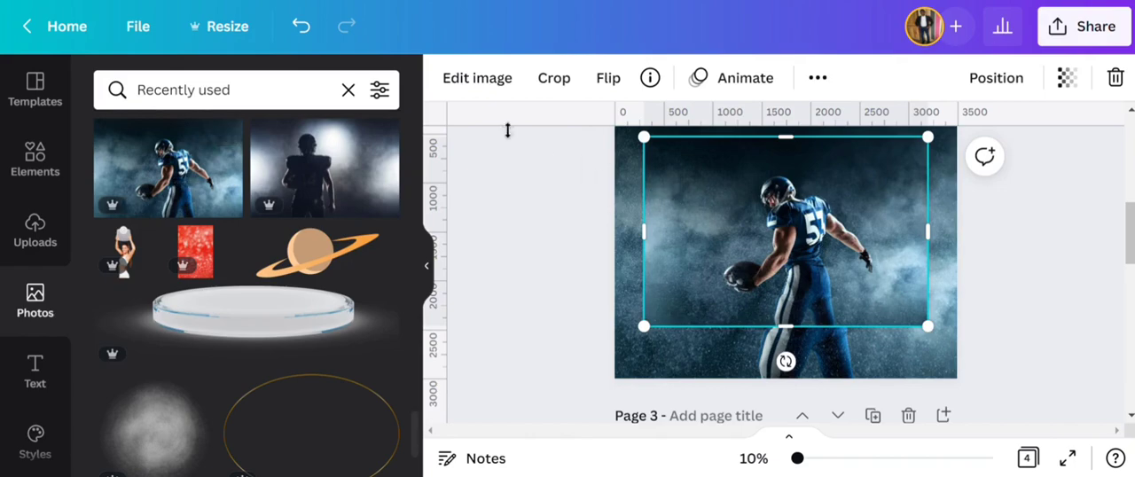
{"action": "left_click", "coordinate": [494, 88]}
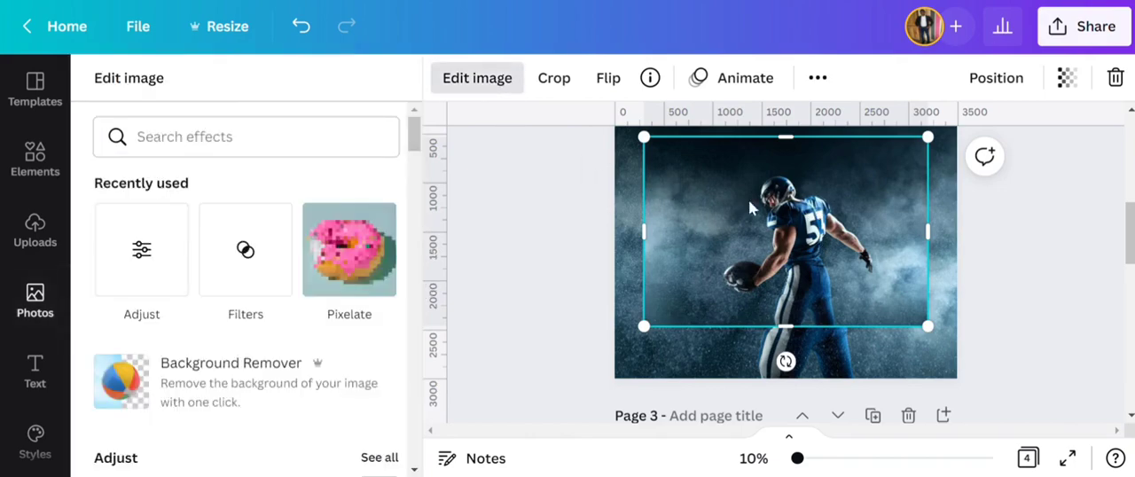
{"action": "left_click", "coordinate": [237, 381]}
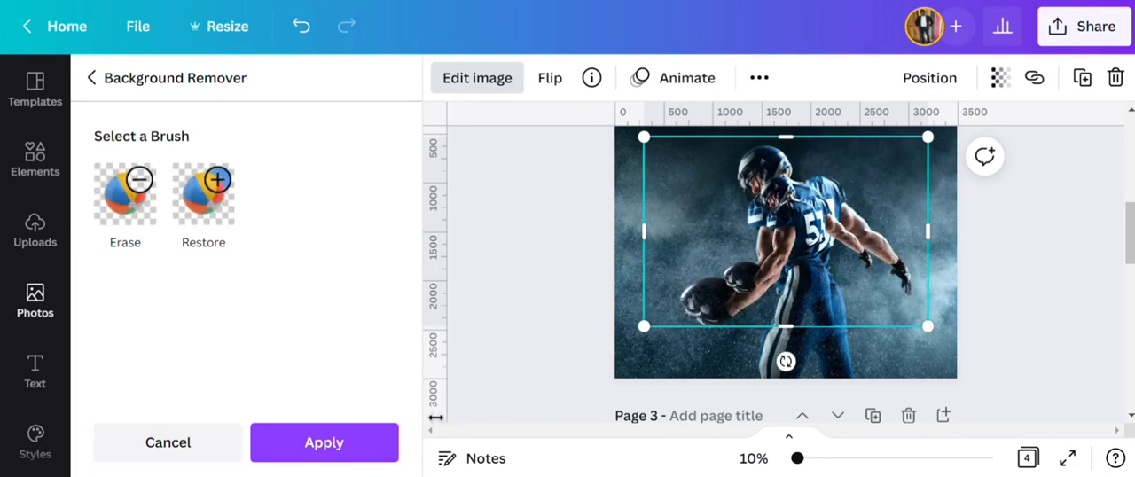
{"action": "left_click", "coordinate": [358, 451]}
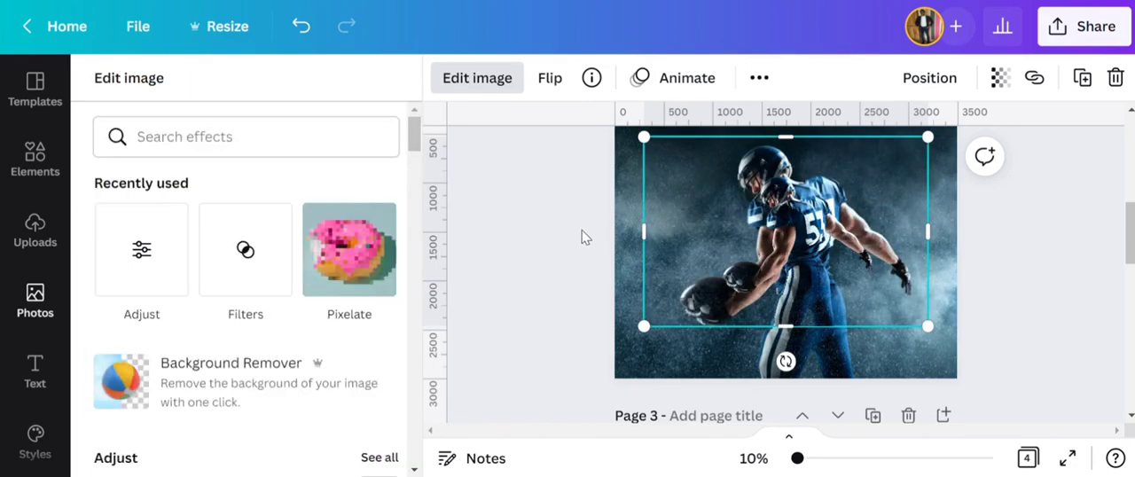
{"action": "left_click", "coordinate": [552, 240]}
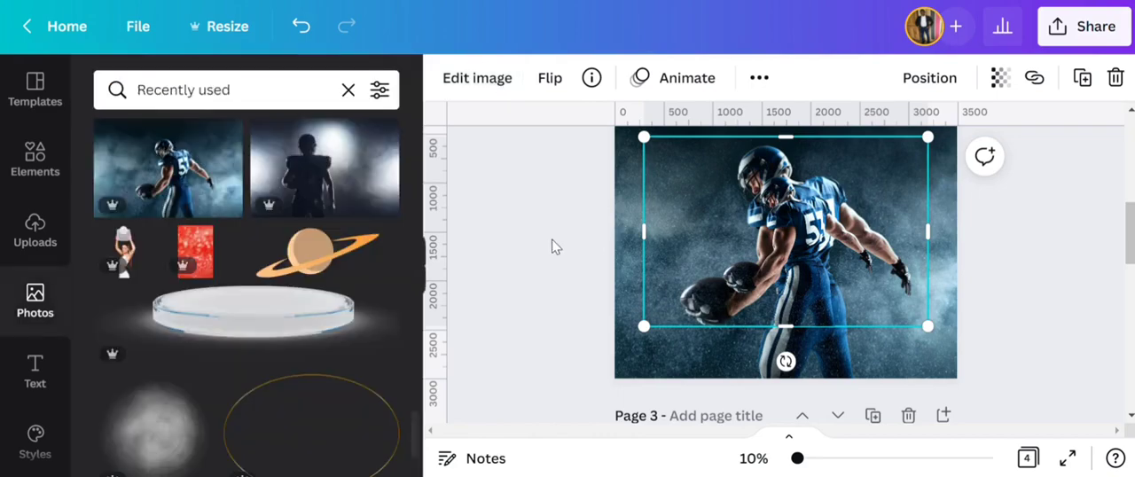
- Crop the sides of the player cutout and enlarge it to roughly the size of the background player
{"action": "left_click_drag", "start_coordinate": [646, 252], "coordinate": [696, 256]}
{"action": "left_click_drag", "start_coordinate": [931, 244], "coordinate": [889, 266]}
{"action": "left_click_drag", "start_coordinate": [654, 368], "coordinate": [604, 414]}
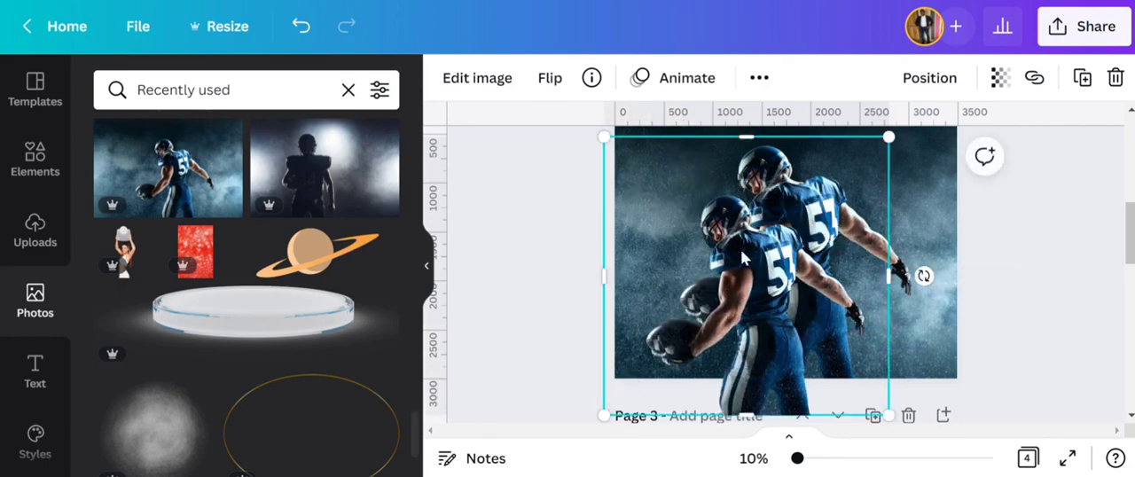
{"action": "left_click_drag", "start_coordinate": [898, 147], "coordinate": [1011, 127]}
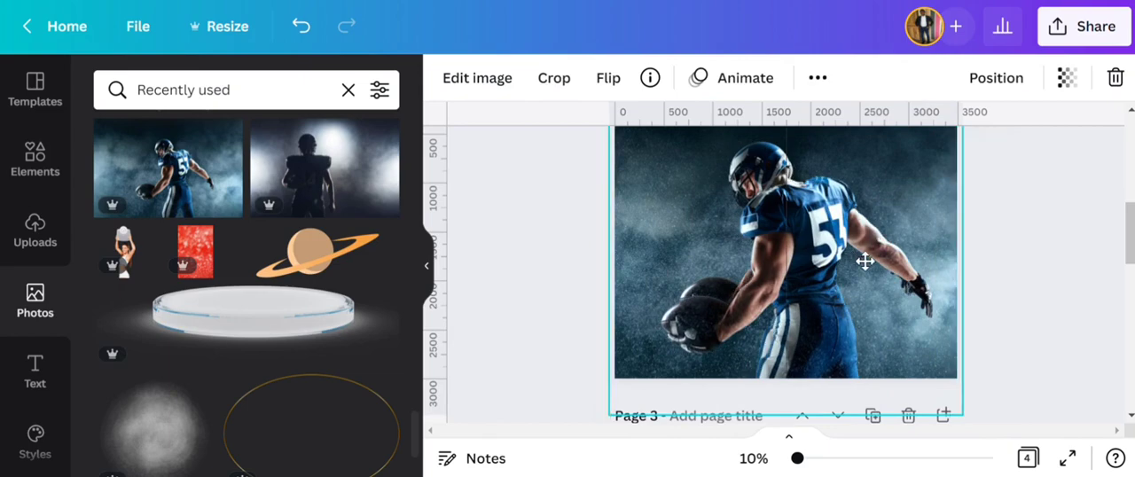
- Crop the cutout's empty left side, then scale it down and move it over the background player
{"action": "left_click_drag", "start_coordinate": [604, 256], "coordinate": [668, 263]}
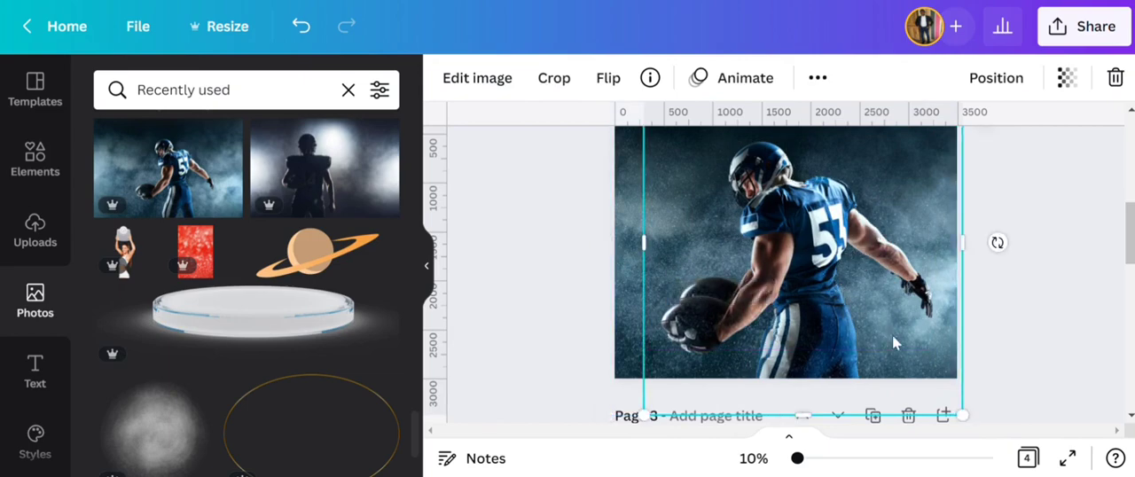
{"action": "left_click_drag", "start_coordinate": [965, 416], "coordinate": [951, 400]}
{"action": "left_click_drag", "start_coordinate": [821, 336], "coordinate": [836, 325]}
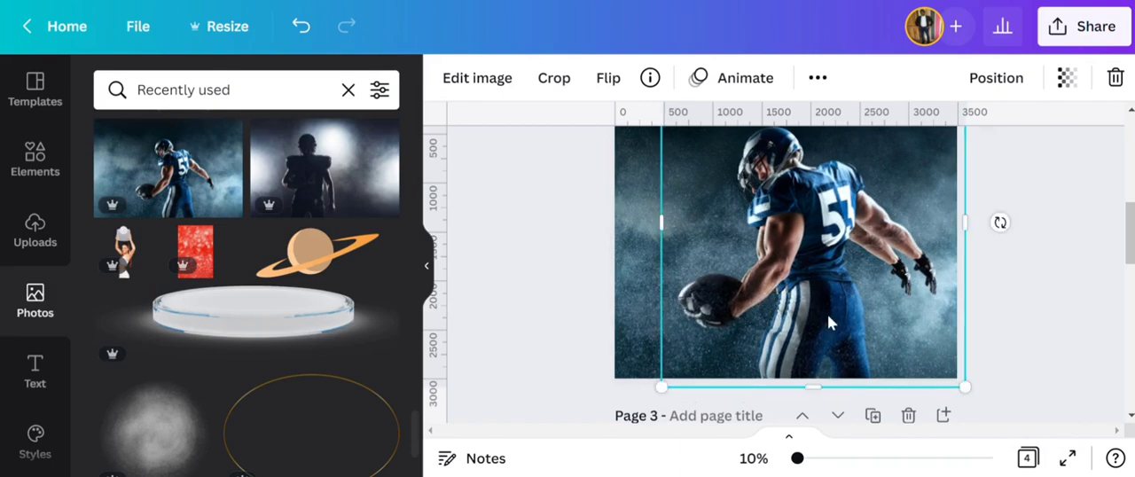
{"action": "scroll", "coordinate": [956, 205], "scroll_direction": "up", "scroll_amount": 2}
{"action": "left_click_drag", "start_coordinate": [965, 148], "coordinate": [956, 177]}
{"action": "scroll", "coordinate": [917, 192], "scroll_direction": "down", "scroll_amount": 2}
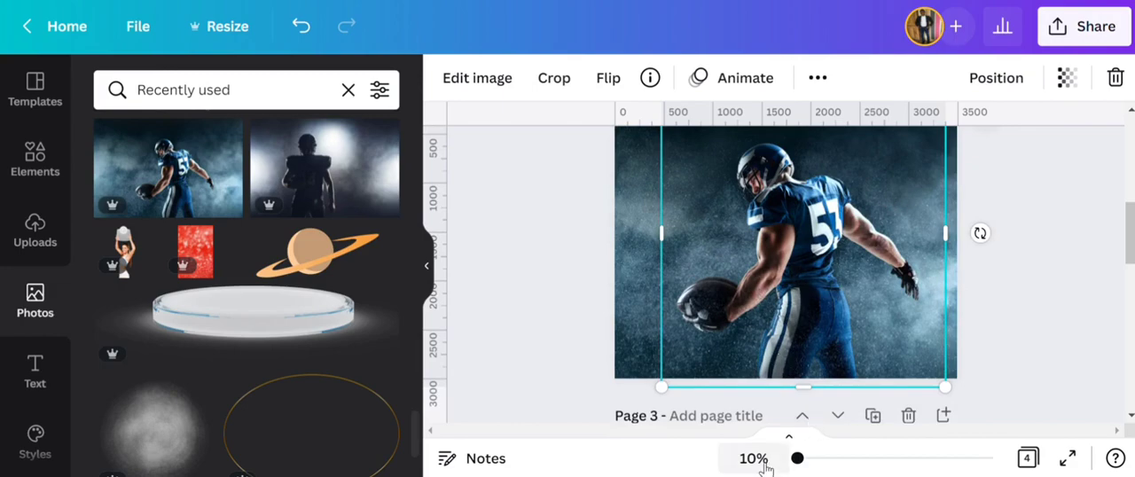
- Nudge the player cutout into closer alignment with the background player, working at 25% zoom
{"action": "left_click", "coordinate": [753, 458]}
{"action": "left_click", "coordinate": [759, 270]}
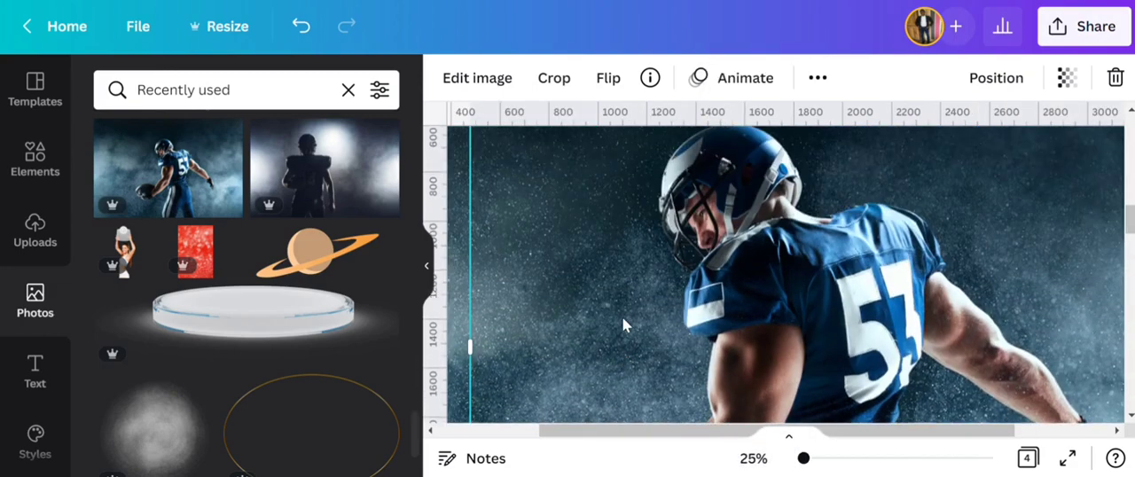
{"action": "scroll", "coordinate": [793, 298], "scroll_direction": "down", "scroll_amount": 5}
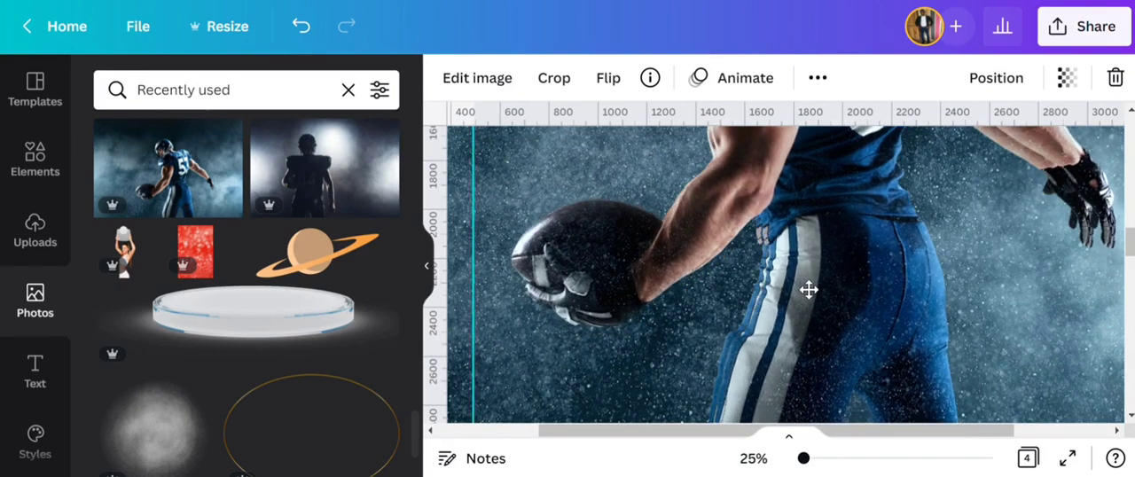
{"action": "left_click_drag", "start_coordinate": [808, 289], "coordinate": [803, 287]}
{"action": "scroll", "coordinate": [803, 287], "scroll_direction": "up", "scroll_amount": 5}
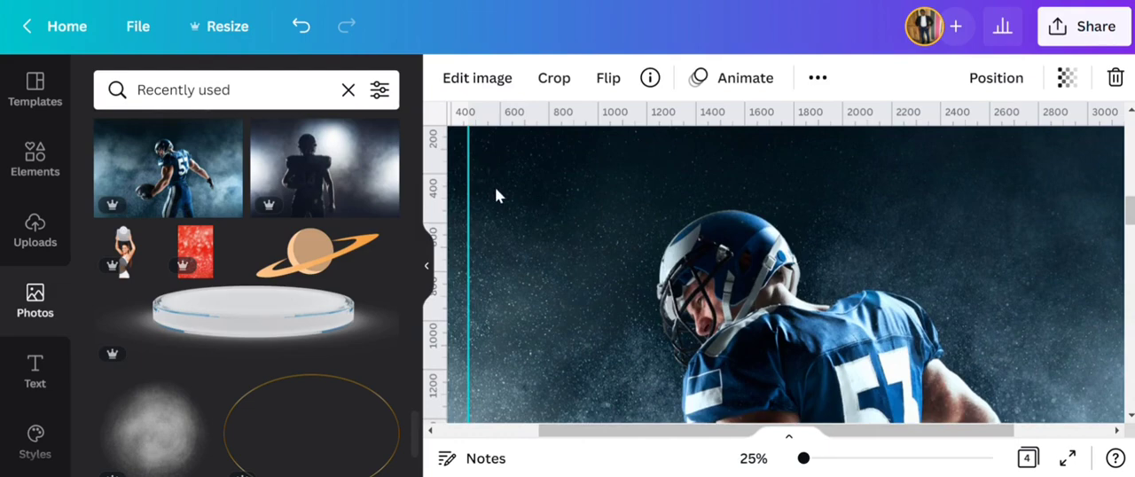
- Resize the player cutout to about 2,802 by 3,034 and nudge it to match the background player exactly
{"action": "scroll", "coordinate": [495, 188], "scroll_direction": "up", "scroll_amount": 2}
{"action": "left_click_drag", "start_coordinate": [470, 158], "coordinate": [525, 188]}
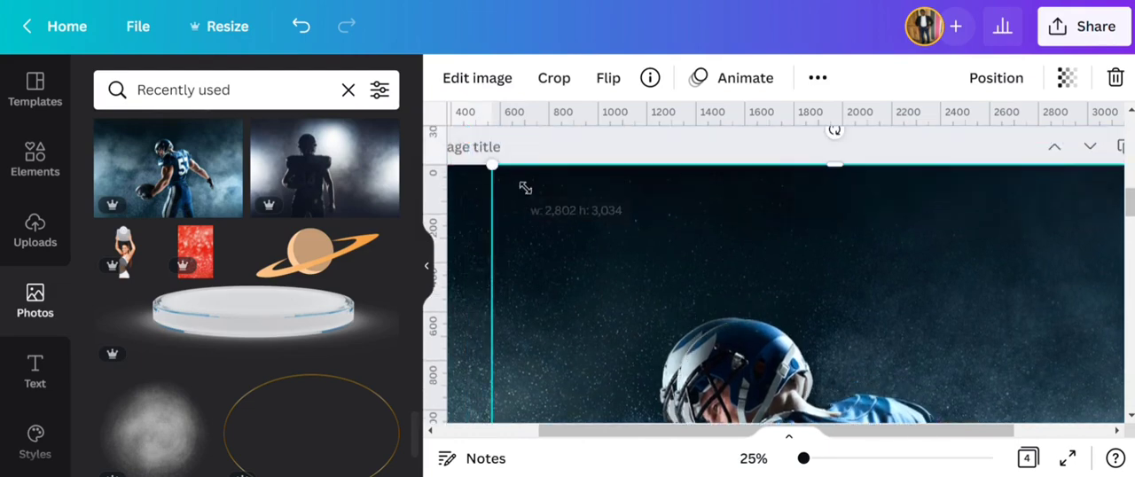
{"action": "scroll", "coordinate": [697, 232], "scroll_direction": "down", "scroll_amount": 2}
{"action": "left_click_drag", "start_coordinate": [839, 269], "coordinate": [831, 266]}
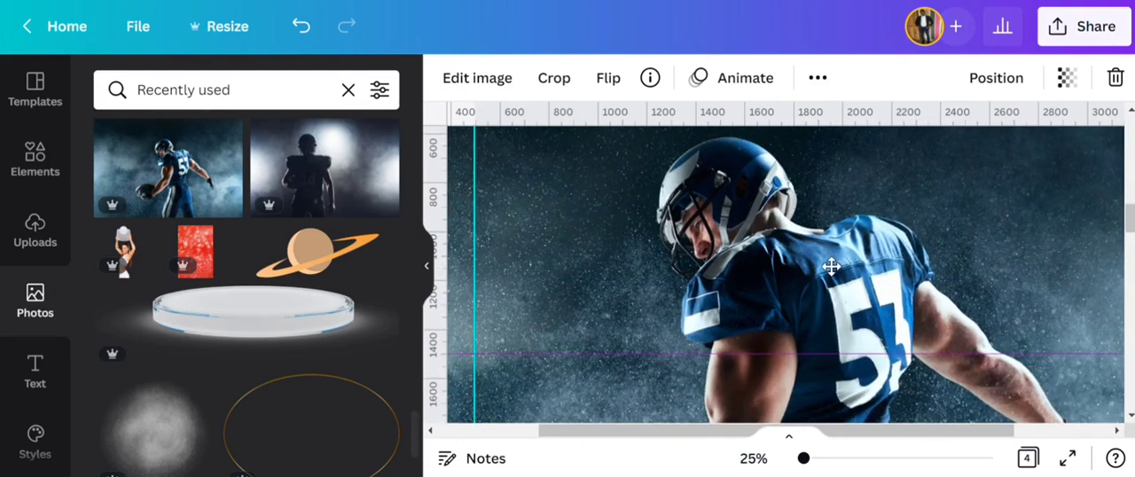
{"action": "scroll", "coordinate": [830, 265], "scroll_direction": "down", "scroll_amount": 3}
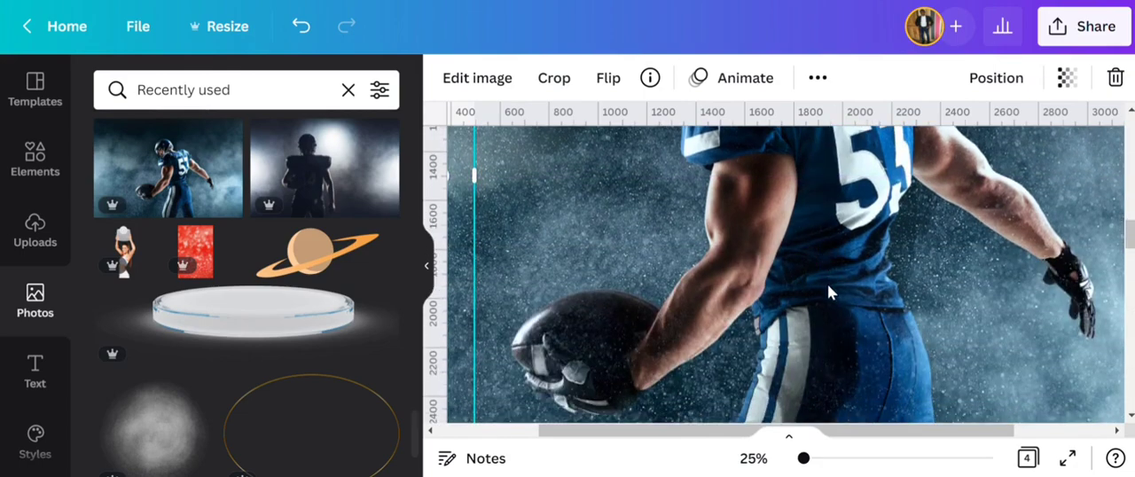
{"action": "left_click_drag", "start_coordinate": [831, 293], "coordinate": [841, 294]}
{"action": "scroll", "coordinate": [832, 282], "scroll_direction": "up", "scroll_amount": 2}
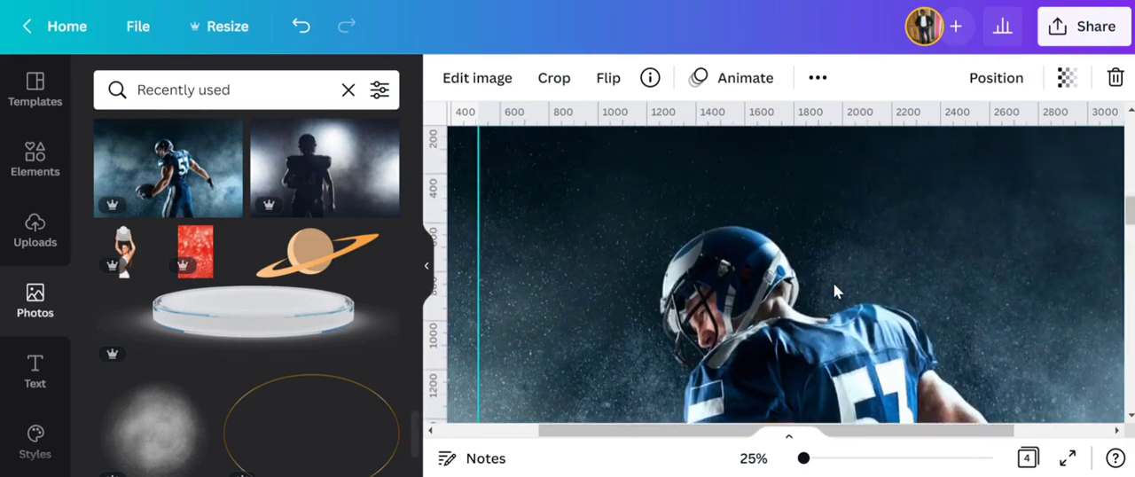
{"action": "scroll", "coordinate": [832, 283], "scroll_direction": "down", "scroll_amount": 5}
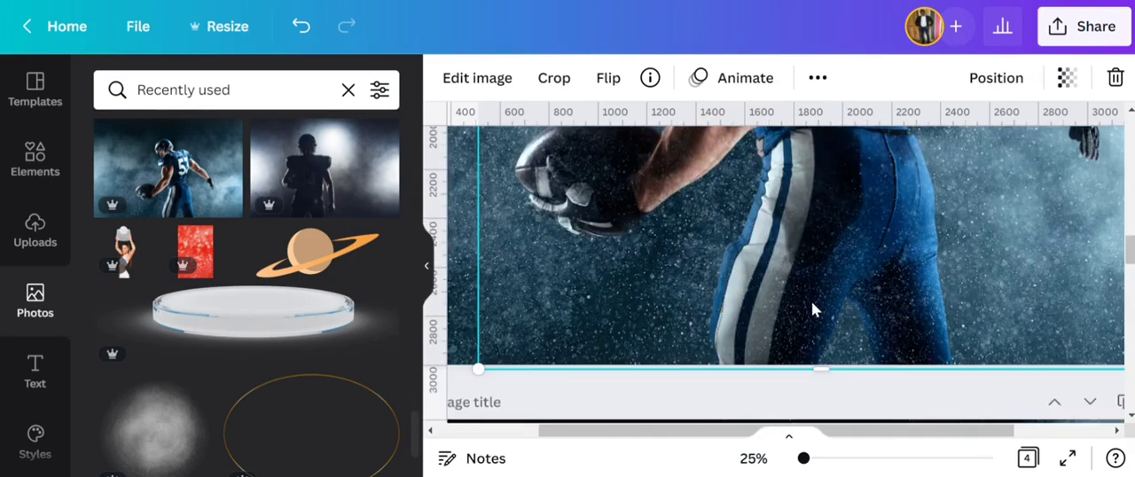
- Lock the aligned player cutout in place on page 2 and deselect it
{"action": "left_click", "coordinate": [782, 456]}
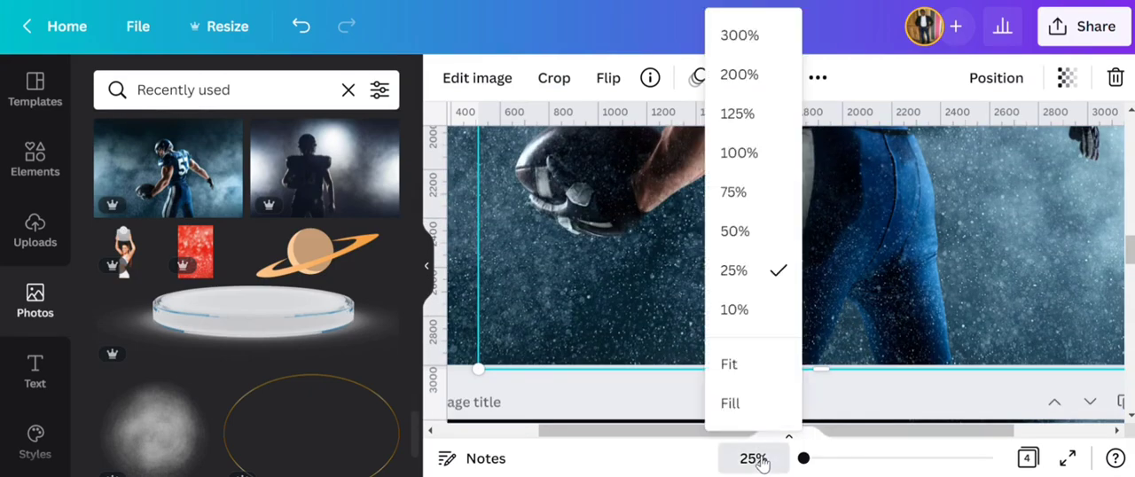
{"action": "left_click", "coordinate": [752, 362]}
{"action": "scroll", "coordinate": [626, 255], "scroll_direction": "up", "scroll_amount": 3}
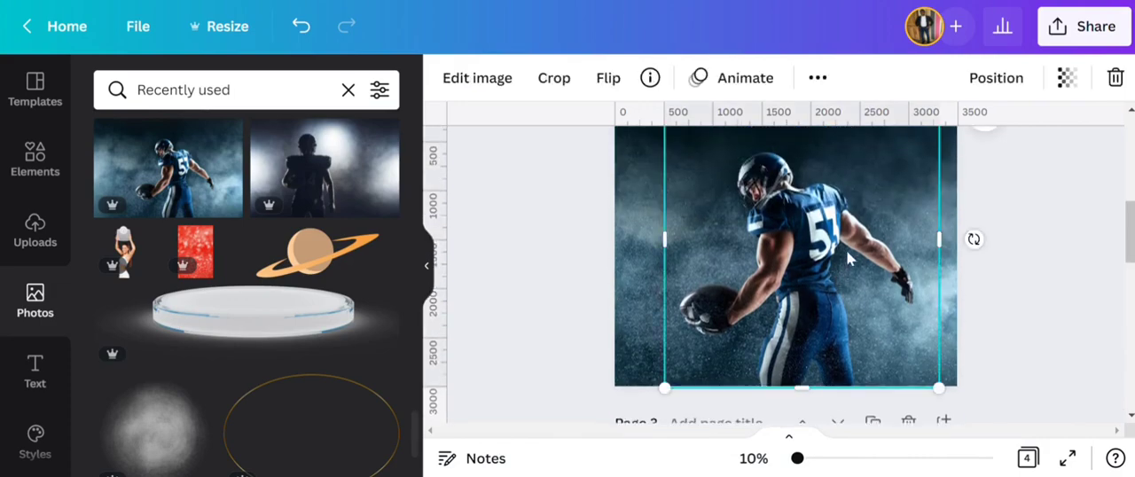
{"action": "left_click", "coordinate": [817, 78]}
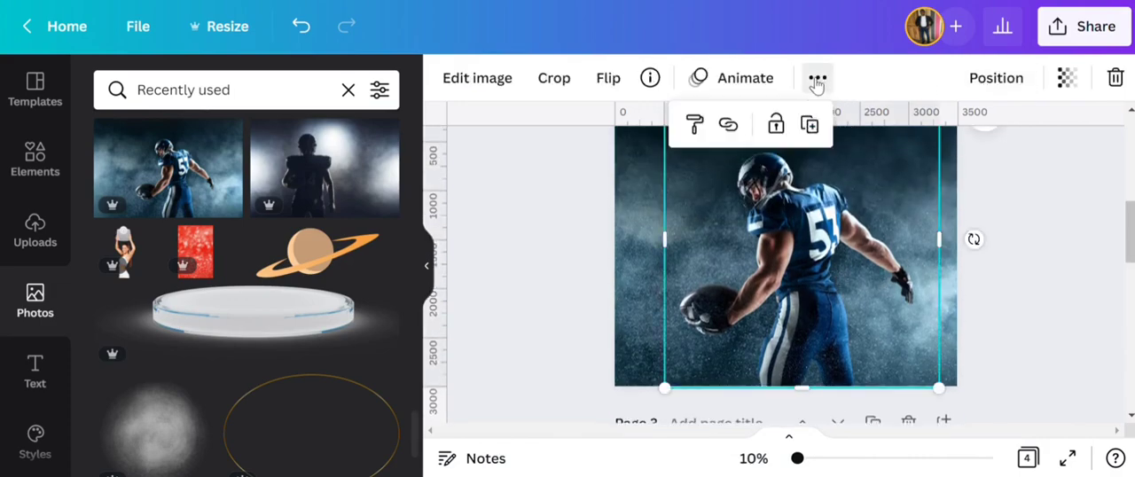
{"action": "left_click", "coordinate": [774, 119]}
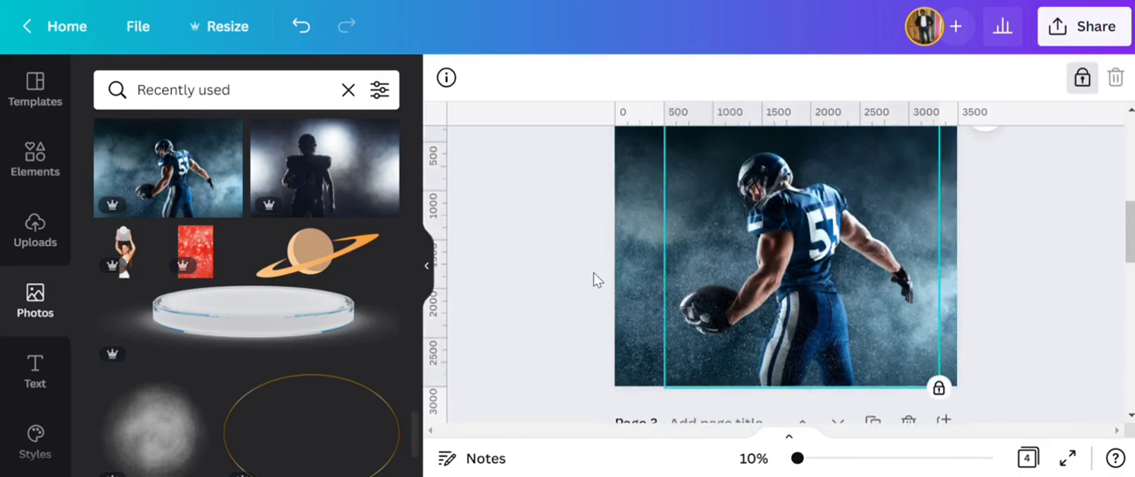
{"action": "left_click", "coordinate": [577, 251]}
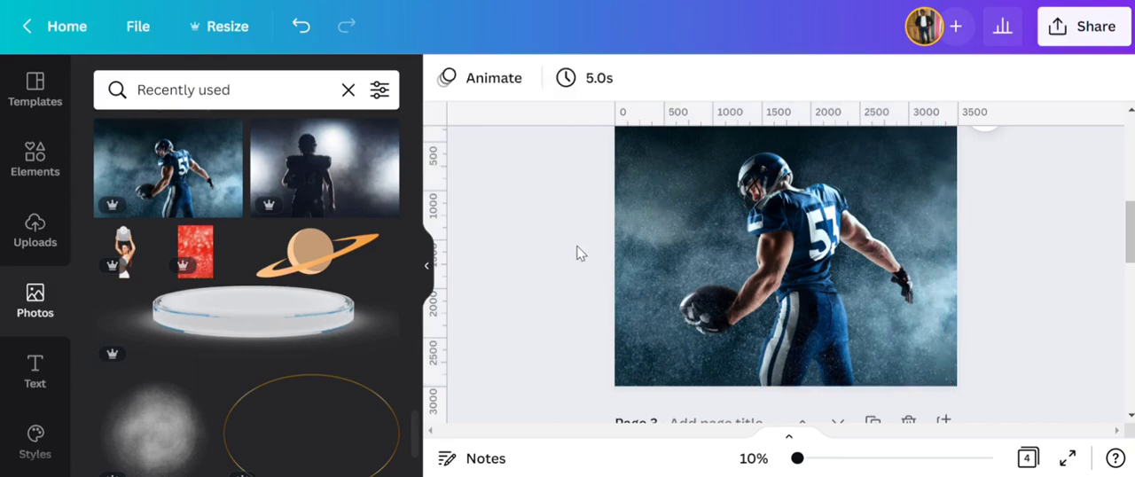
{"action": "scroll", "coordinate": [633, 254], "scroll_direction": "up", "scroll_amount": 1}
{"action": "scroll", "coordinate": [597, 242], "scroll_direction": "down", "scroll_amount": 1}
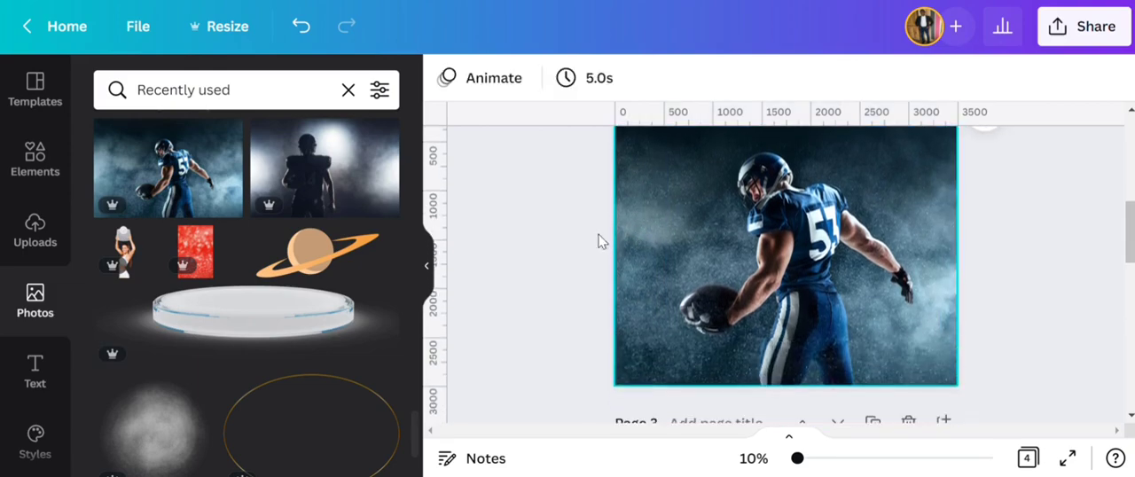
- Add the photo of five football players lined up on grass from the recently used photos to page 2
{"action": "scroll", "coordinate": [293, 329], "scroll_direction": "up", "scroll_amount": 3}
{"action": "scroll", "coordinate": [293, 330], "scroll_direction": "up", "scroll_amount": 3}
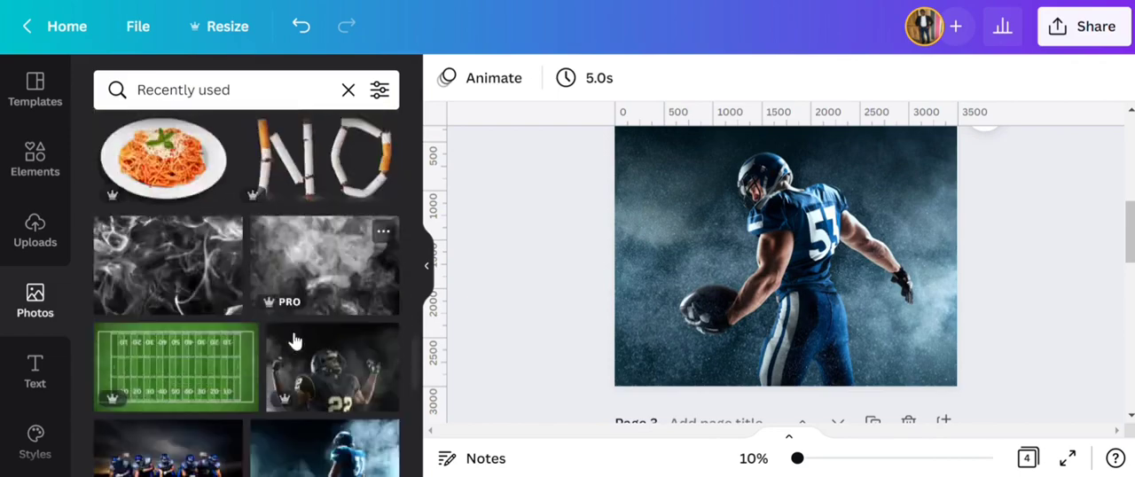
{"action": "scroll", "coordinate": [292, 336], "scroll_direction": "down", "scroll_amount": 3}
{"action": "left_click", "coordinate": [210, 222]}
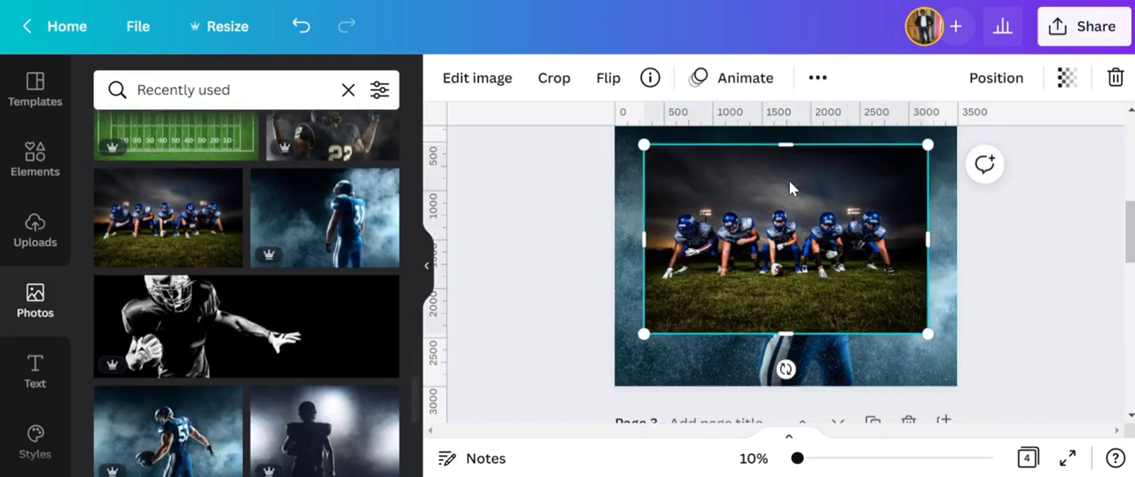
- Extend all four edges of the lineup photo until it covers the whole of page 2
{"action": "scroll", "coordinate": [788, 181], "scroll_direction": "up", "scroll_amount": 1}
{"action": "left_click_drag", "start_coordinate": [788, 236], "coordinate": [799, 184]}
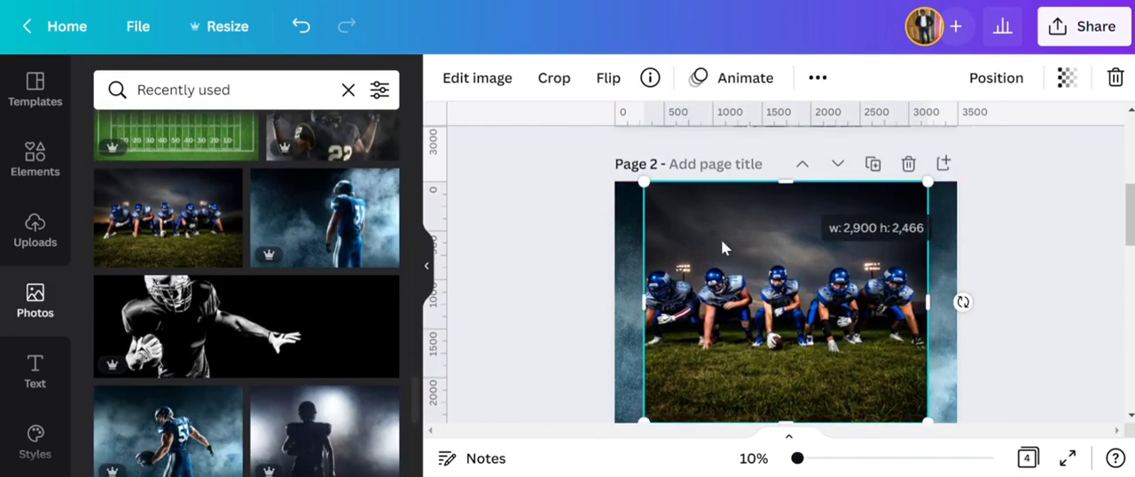
{"action": "left_click_drag", "start_coordinate": [645, 302], "coordinate": [614, 302]}
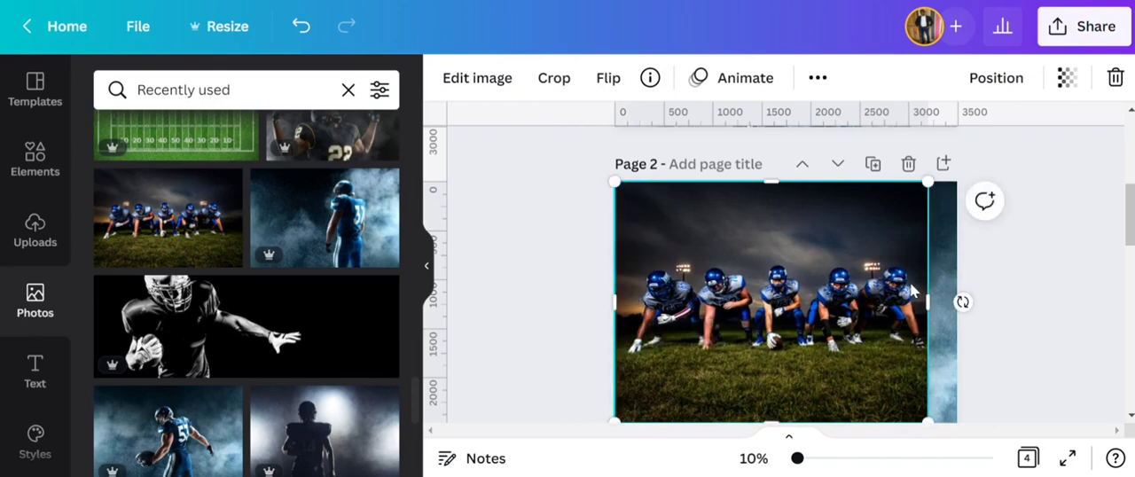
{"action": "left_click_drag", "start_coordinate": [927, 299], "coordinate": [965, 293]}
{"action": "scroll", "coordinate": [993, 246], "scroll_direction": "down", "scroll_amount": 2}
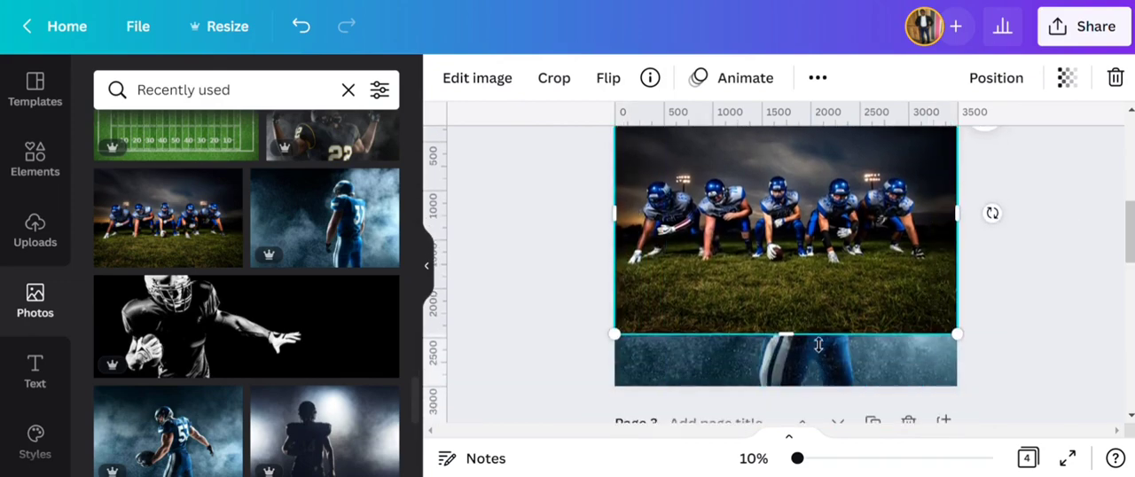
{"action": "left_click_drag", "start_coordinate": [819, 345], "coordinate": [818, 386]}
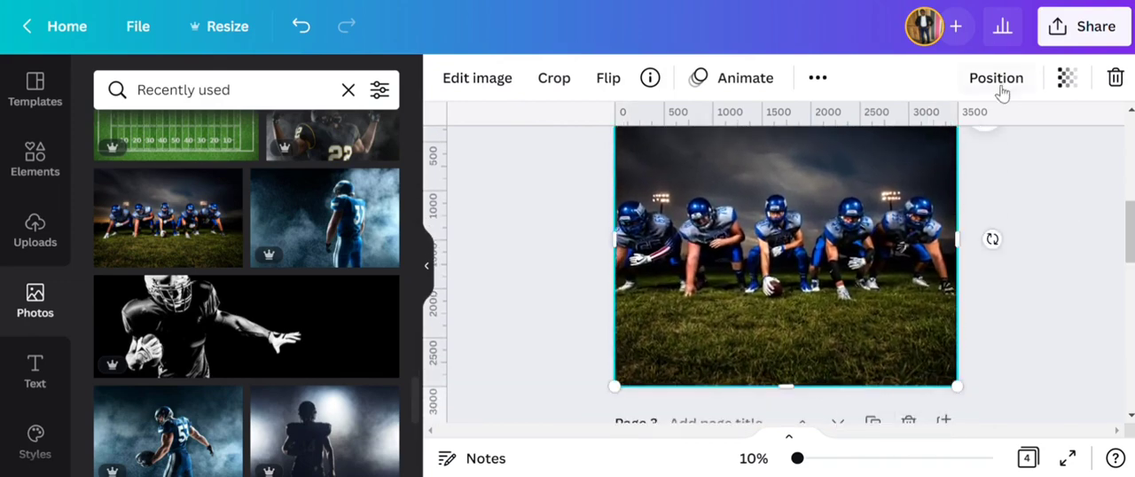
- Send the lineup photo backward behind the player cutout and set its transparency to 30
{"action": "left_click", "coordinate": [995, 78]}
{"action": "left_click", "coordinate": [889, 137]}
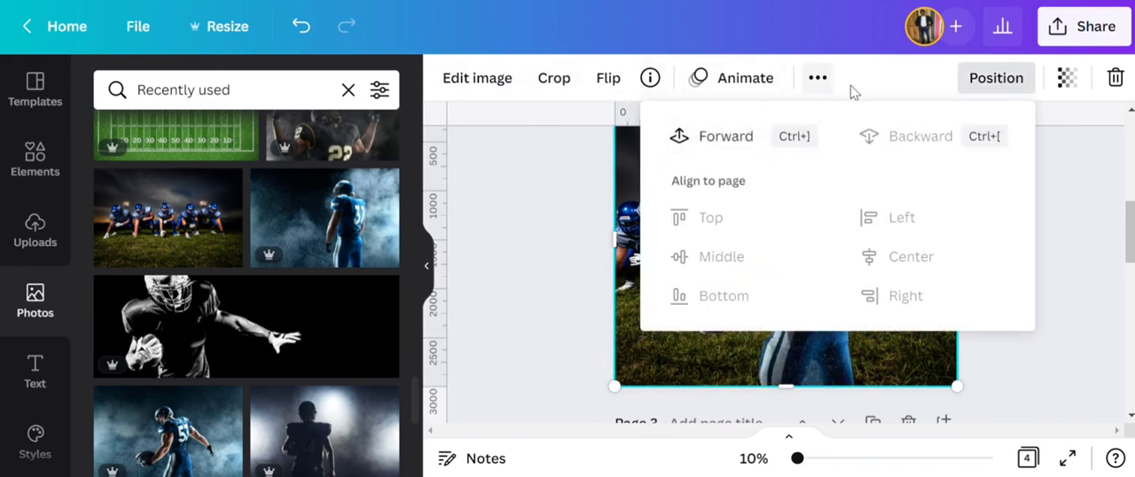
{"action": "left_click", "coordinate": [1066, 78]}
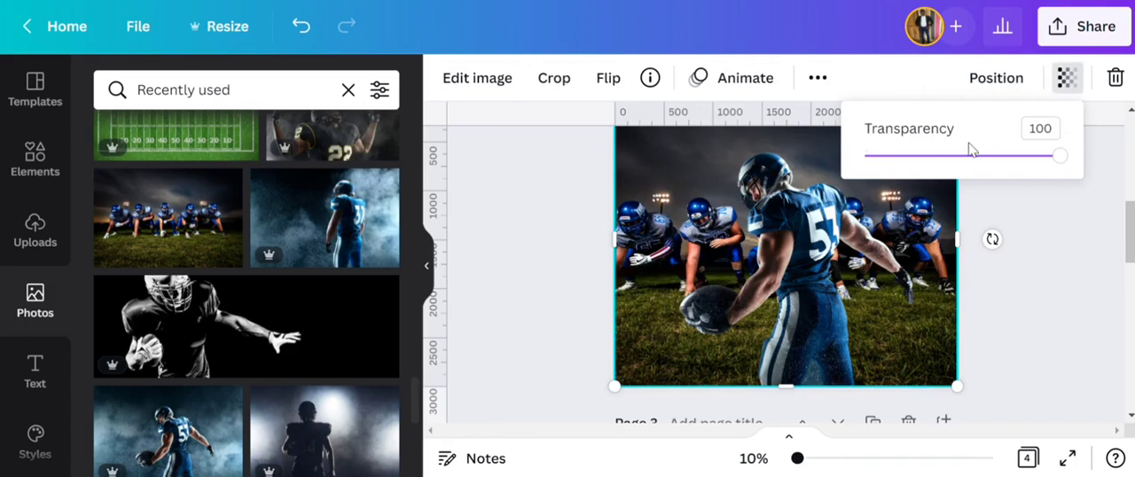
{"action": "left_click", "coordinate": [1053, 133]}
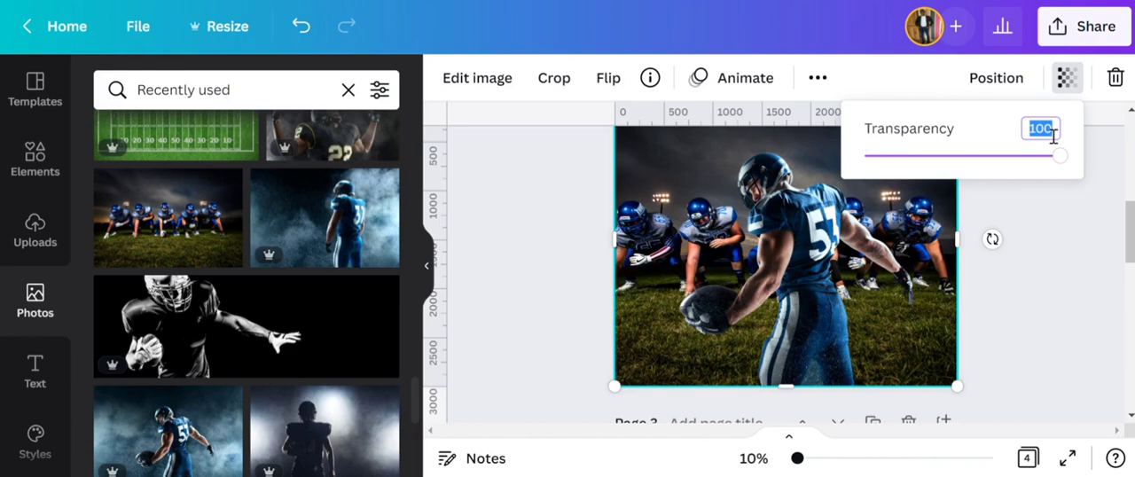
{"action": "type", "text": "30"}
{"action": "key", "text": "Return"}
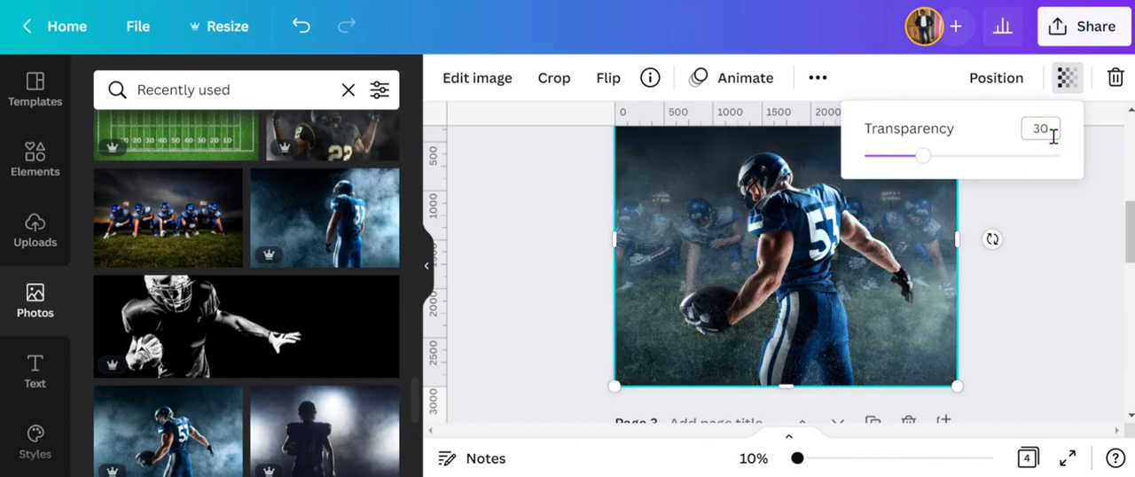
{"action": "left_click", "coordinate": [816, 78]}
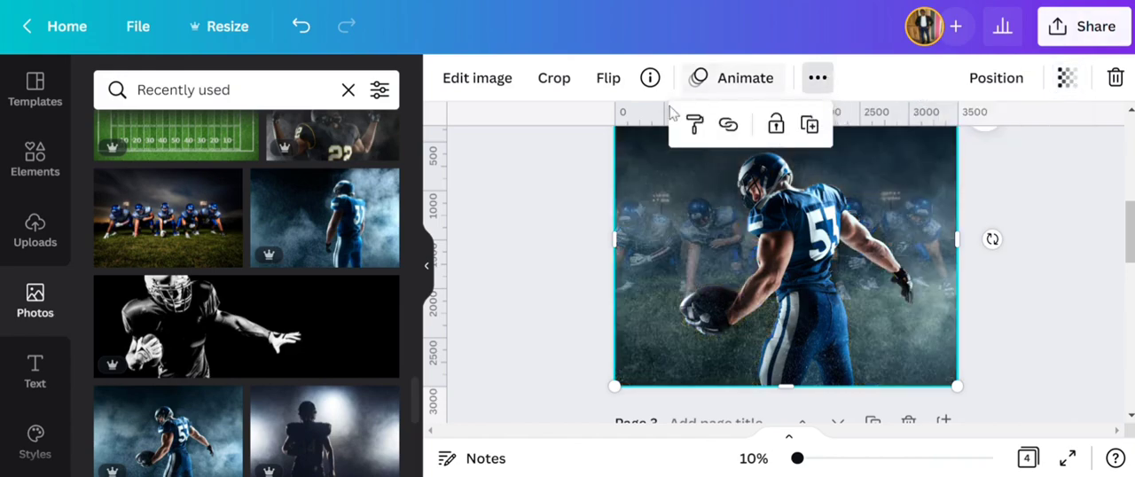
{"action": "left_click", "coordinate": [776, 120]}
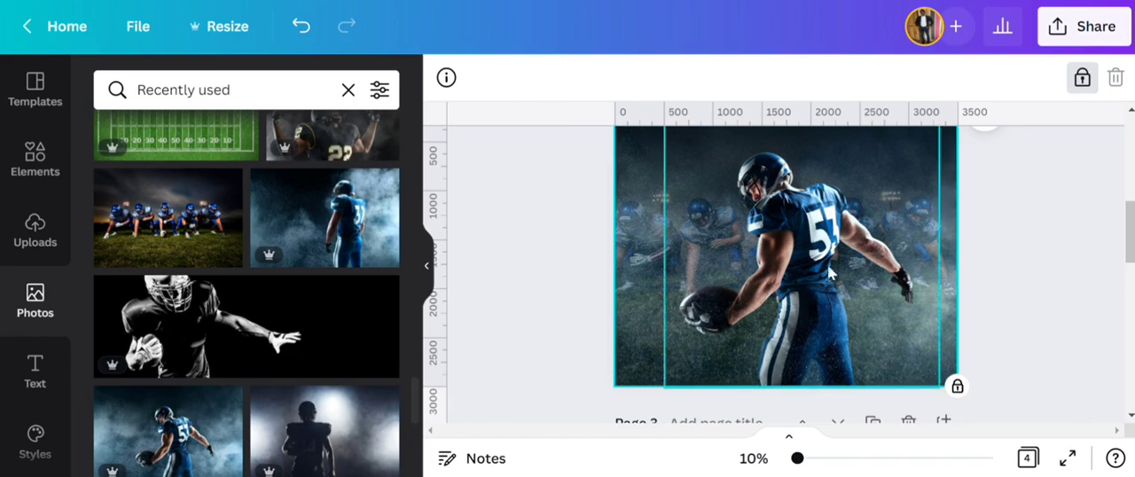
{"action": "left_click", "coordinate": [1081, 78]}
{"action": "left_click", "coordinate": [1062, 222]}
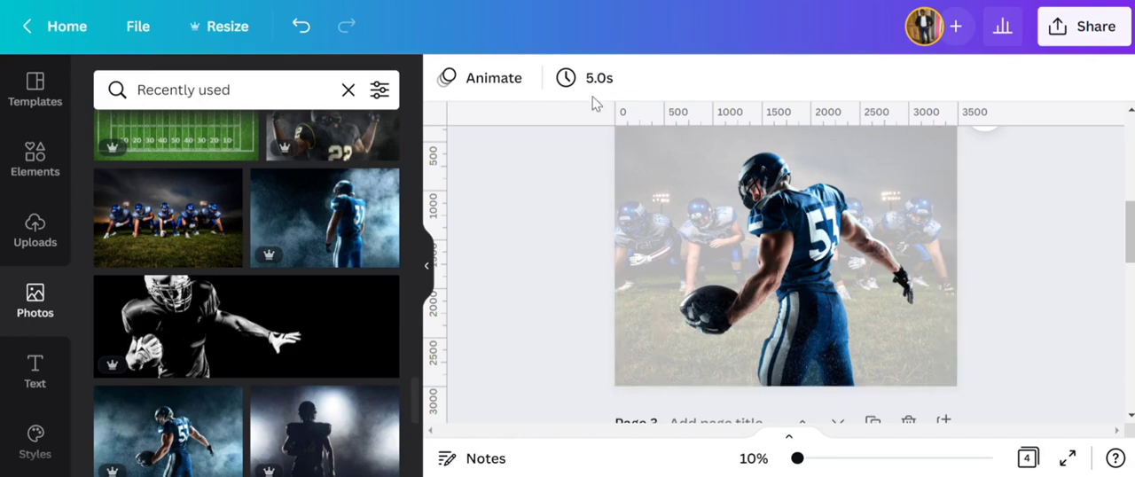
{"action": "left_click", "coordinate": [302, 28]}
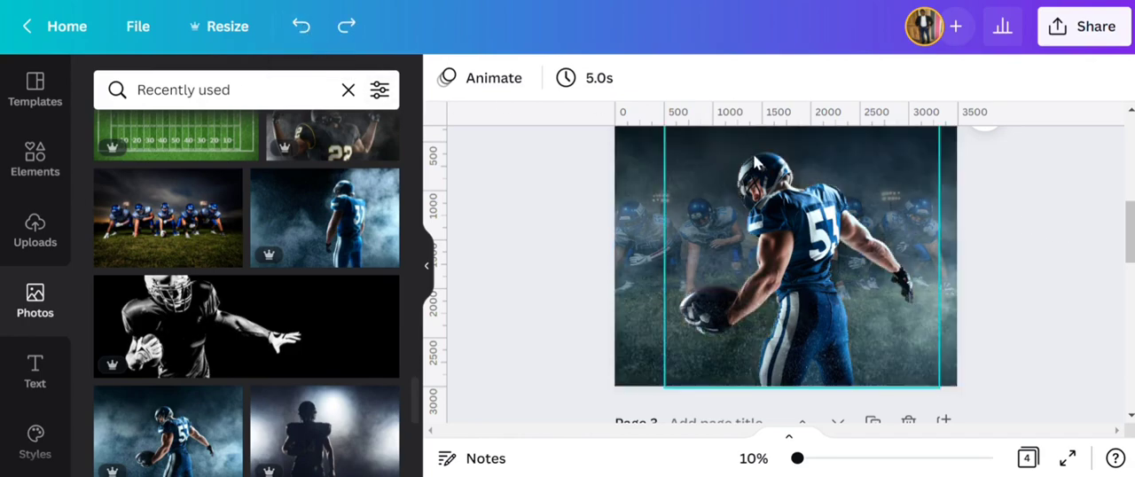
- Lock the faded lineup photo in place on page 2 and deselect it
{"action": "left_click", "coordinate": [954, 177]}
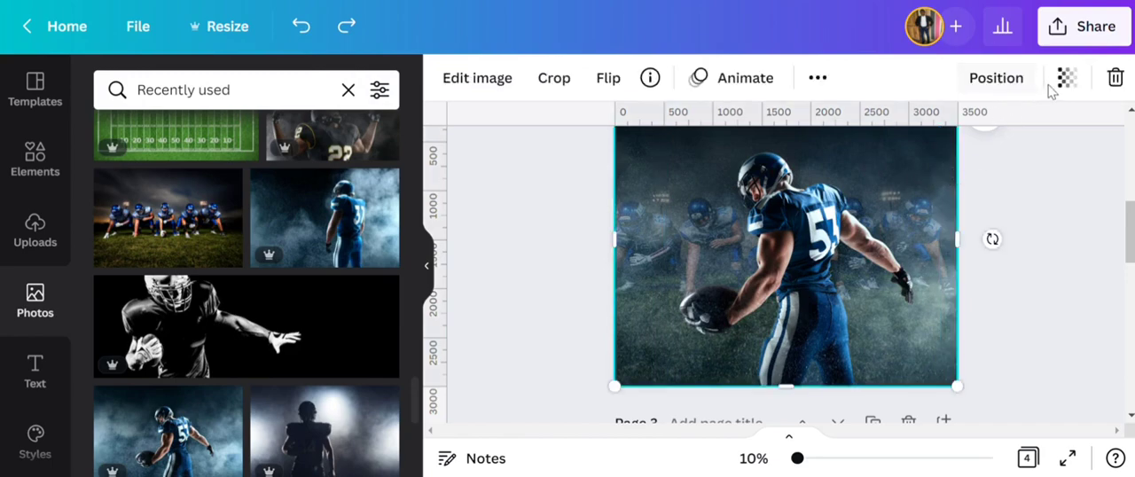
{"action": "left_click", "coordinate": [817, 80]}
{"action": "left_click", "coordinate": [776, 124]}
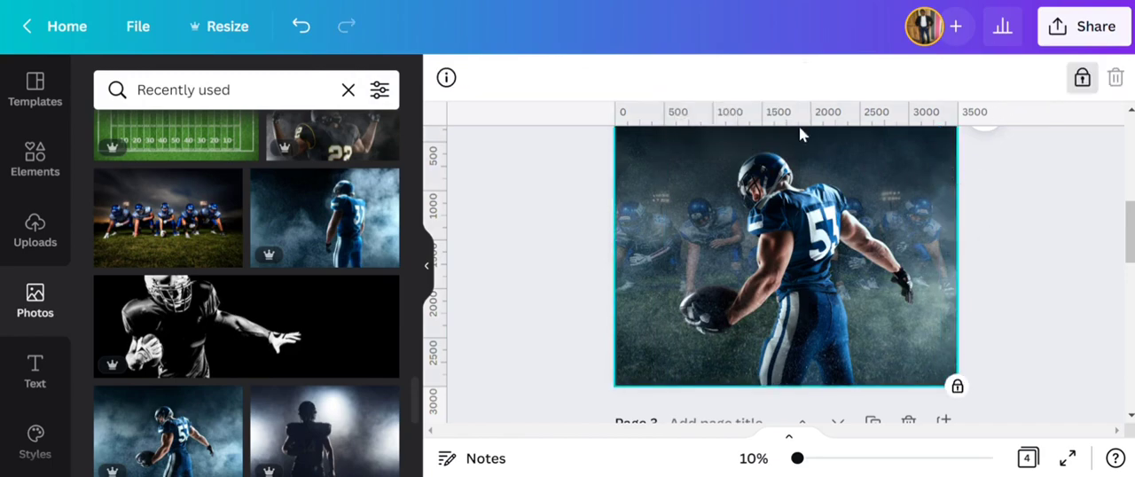
{"action": "left_click", "coordinate": [1000, 239]}
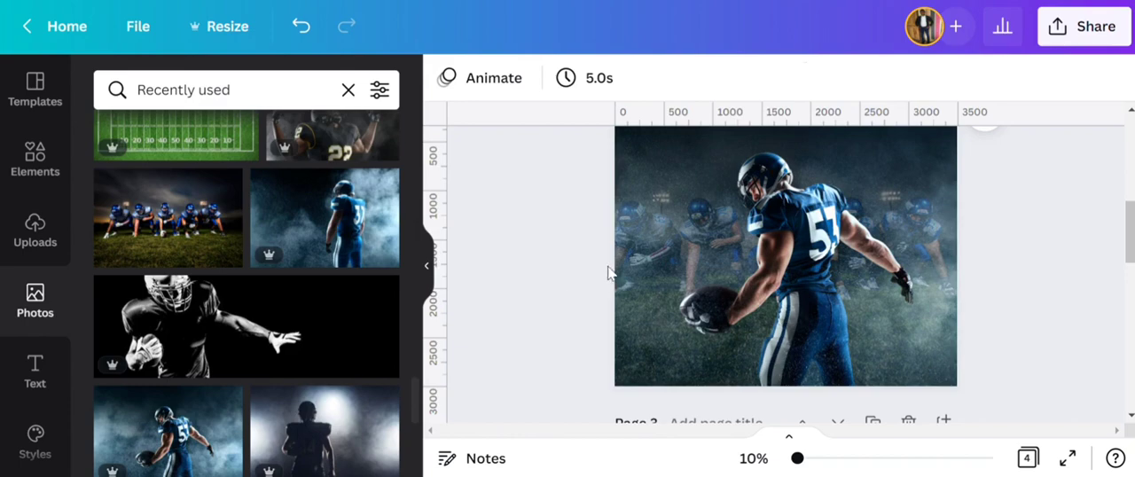
- Add a heading to page 2, scale it up to font size 291 and make it read AMERICAN
{"action": "left_click", "coordinate": [39, 370]}
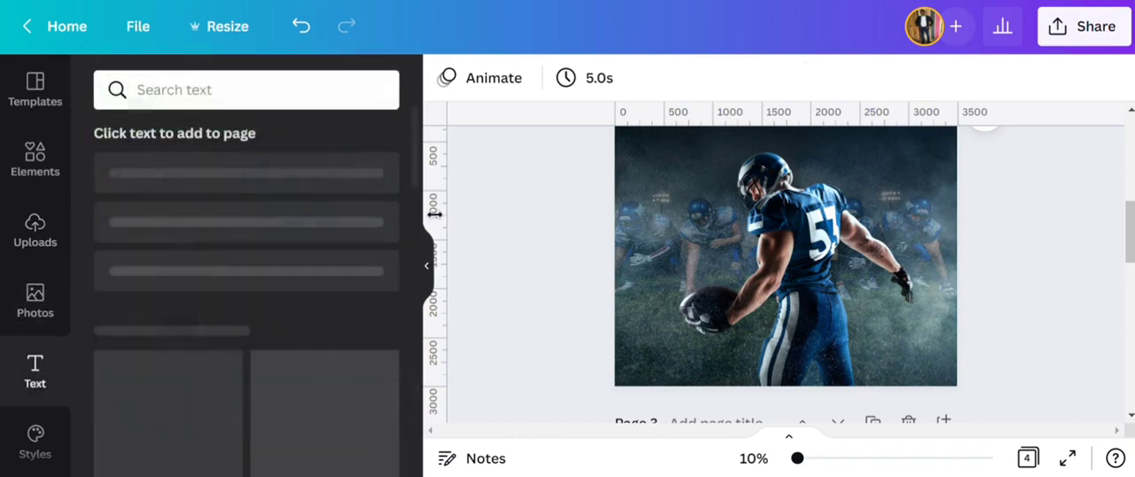
{"action": "left_click", "coordinate": [221, 200]}
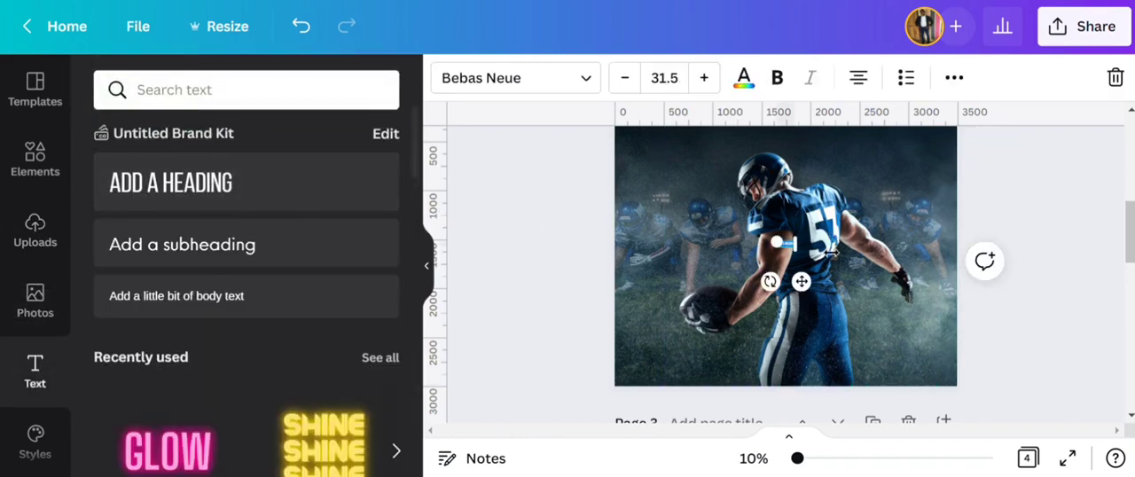
{"action": "left_click_drag", "start_coordinate": [804, 260], "coordinate": [934, 344]}
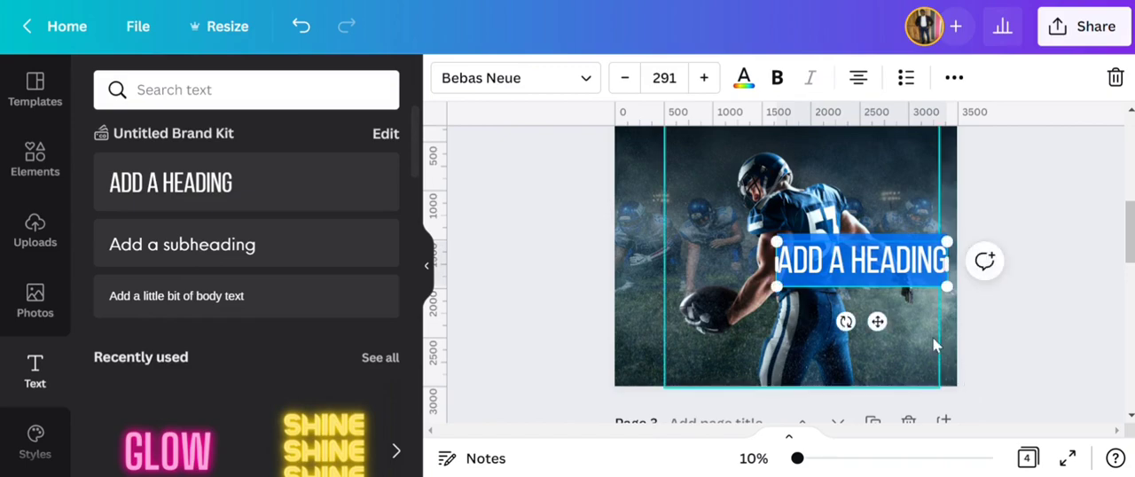
{"action": "type", "text": "AMERICAN"}
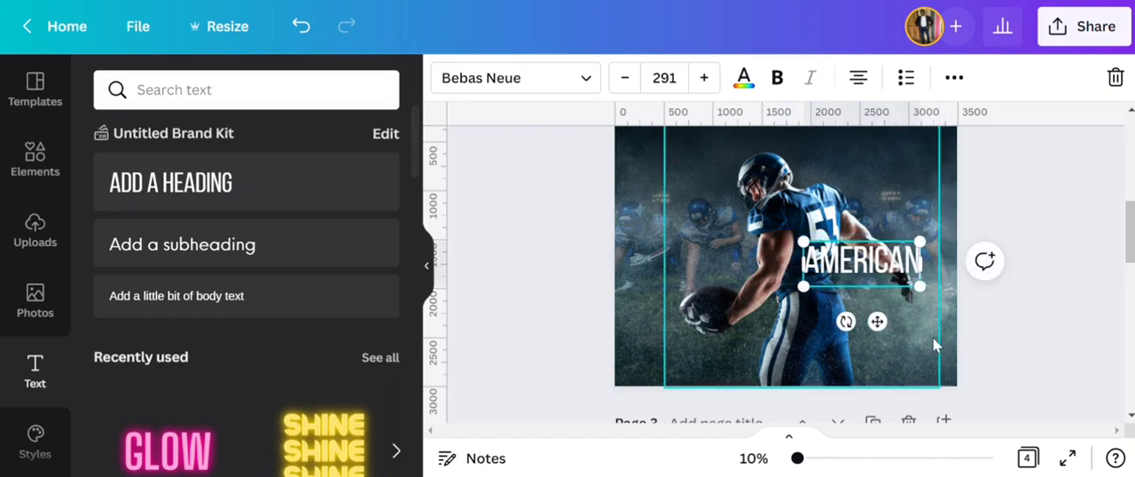
- Enlarge the AMERICAN heading to font size 689 and change its font to Sigana Condensed
{"action": "left_click_drag", "start_coordinate": [803, 243], "coordinate": [629, 220]}
{"action": "left_click", "coordinate": [521, 225]}
{"action": "left_click", "coordinate": [763, 253]}
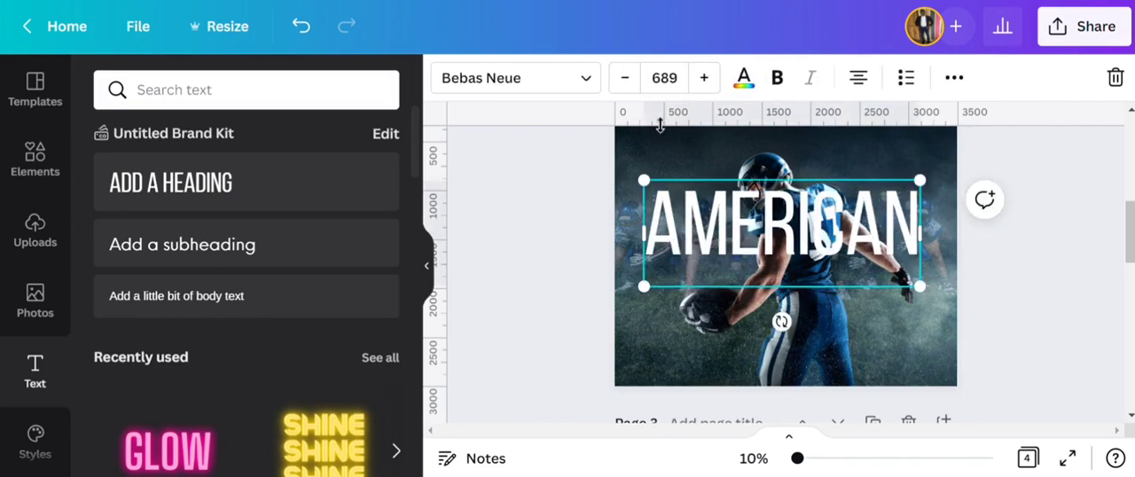
{"action": "left_click", "coordinate": [538, 89]}
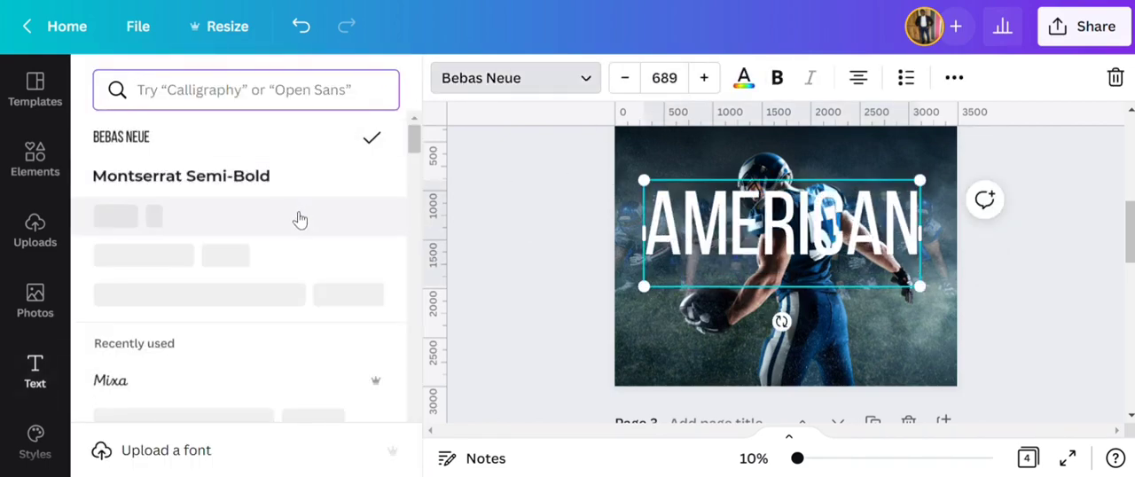
{"action": "left_click", "coordinate": [144, 220]}
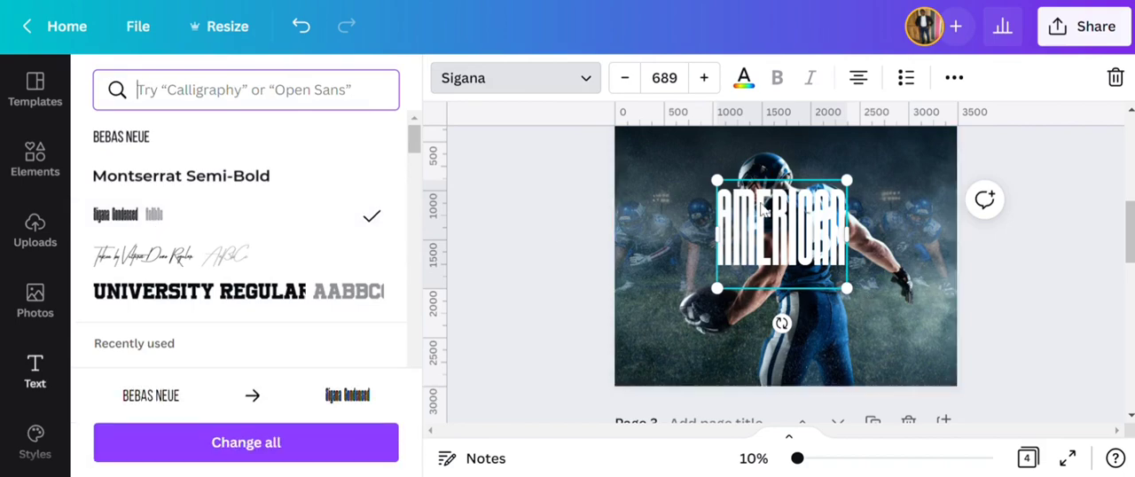
- Try to set the AMERICAN heading's font size to 1110
{"action": "left_click", "coordinate": [679, 89]}
{"action": "type", "text": "11"}
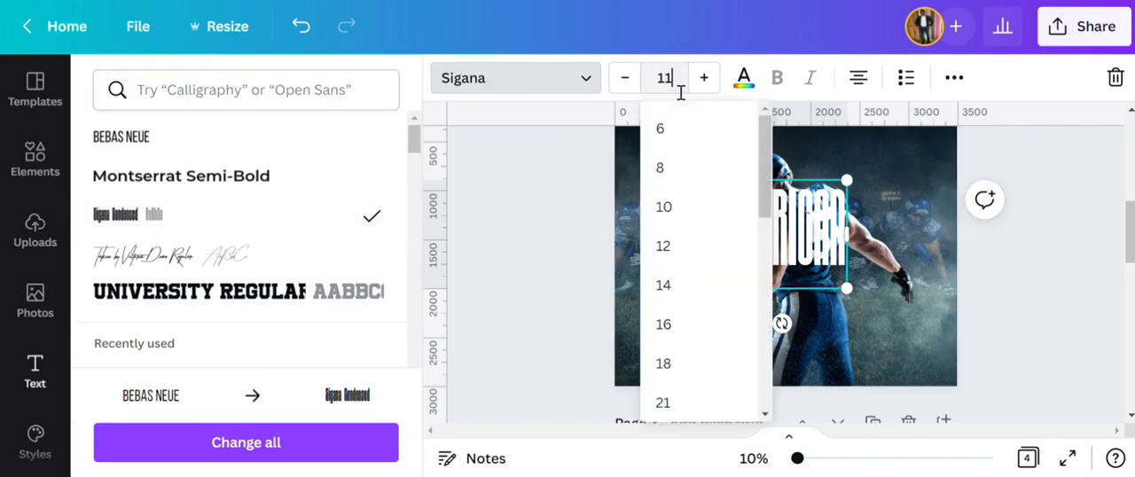
{"action": "type", "text": "10"}
{"action": "key", "text": "Return"}
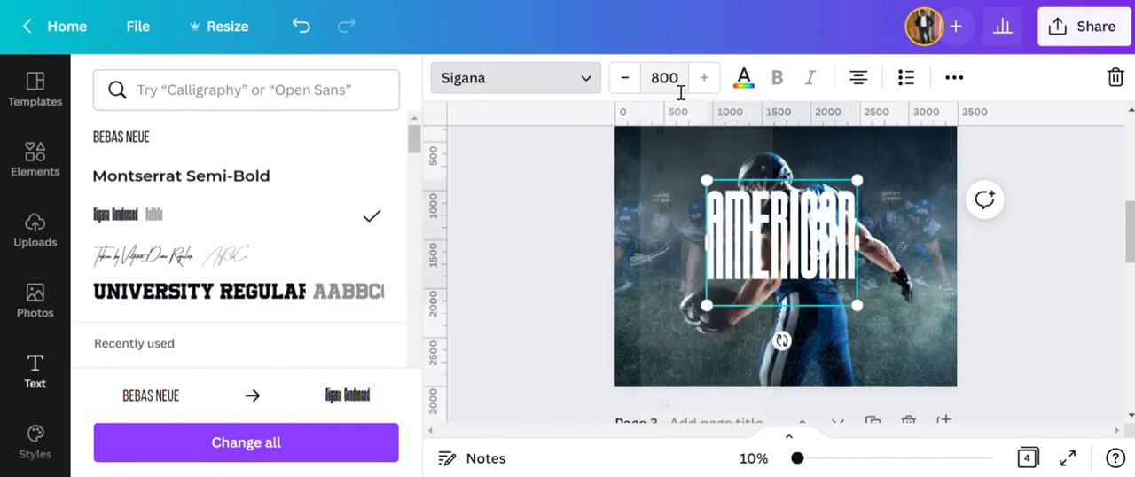
{"action": "scroll", "coordinate": [814, 248], "scroll_direction": "up", "scroll_amount": 1}
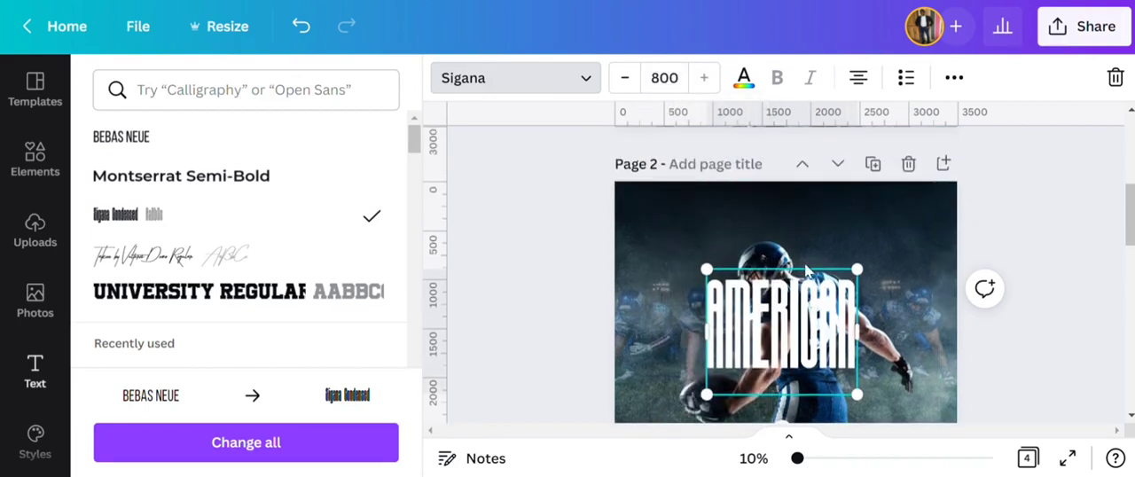
{"action": "left_click", "coordinate": [677, 88]}
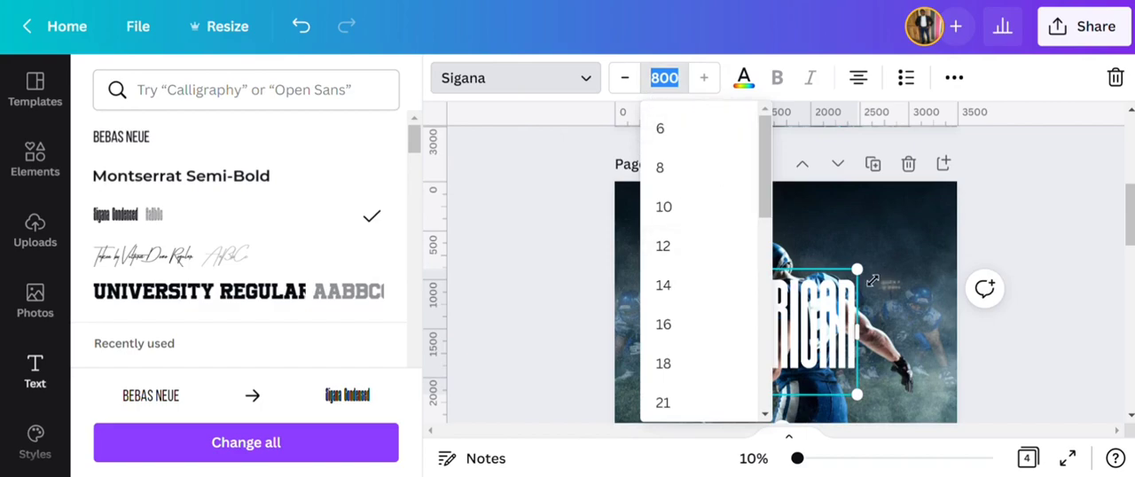
- Scale the AMERICAN heading up to font size 1112, move it up over the player's helmet and widen its text box slightly
{"action": "left_click_drag", "start_coordinate": [856, 268], "coordinate": [945, 251]}
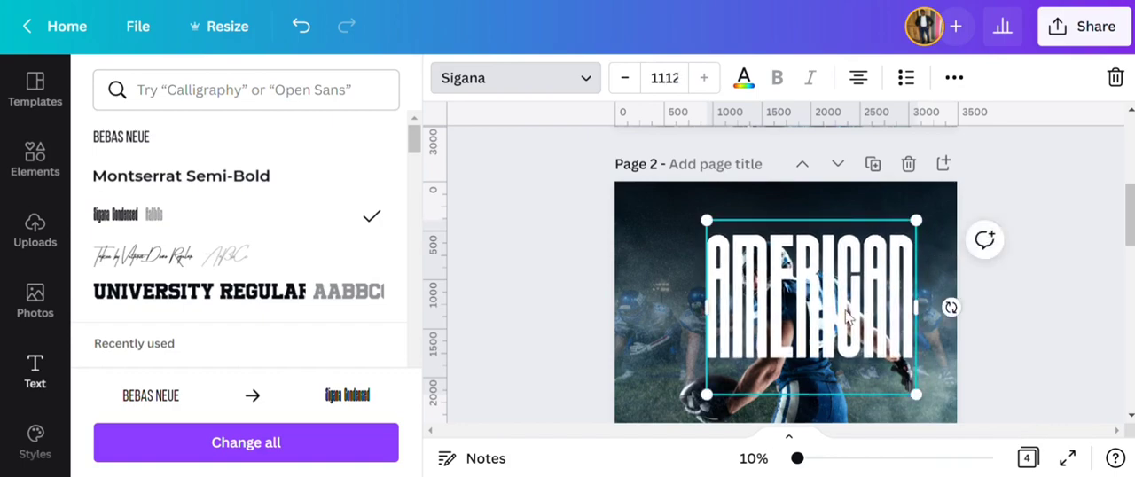
{"action": "left_click_drag", "start_coordinate": [847, 317], "coordinate": [798, 297]}
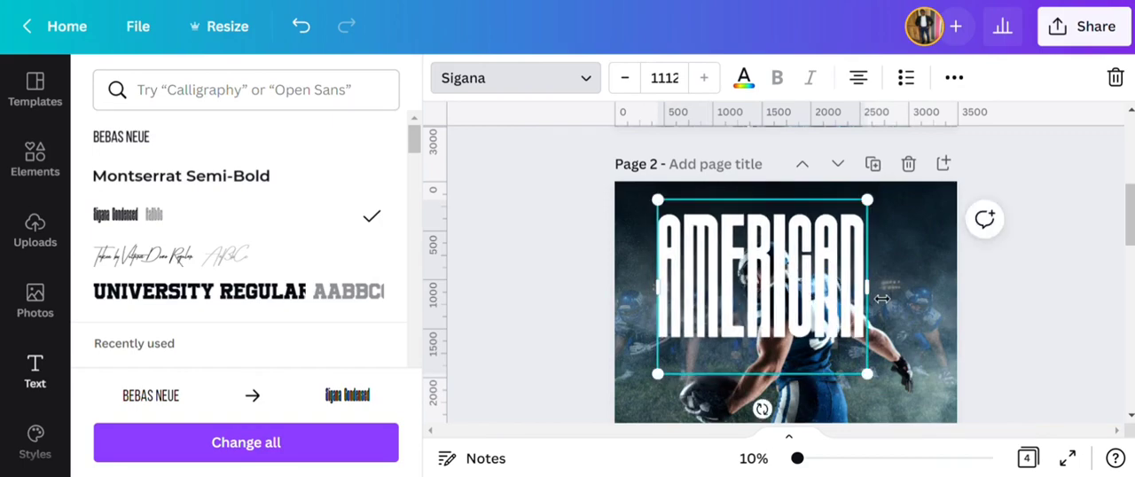
{"action": "left_click_drag", "start_coordinate": [882, 299], "coordinate": [901, 299]}
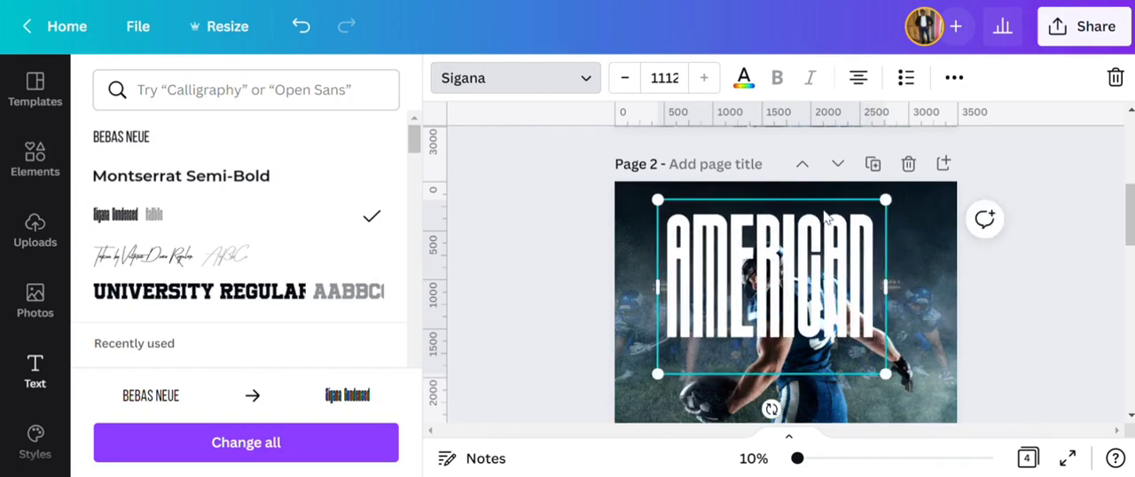
- Set the AMERICAN heading's letter spacing to 75
{"action": "left_click", "coordinate": [953, 79]}
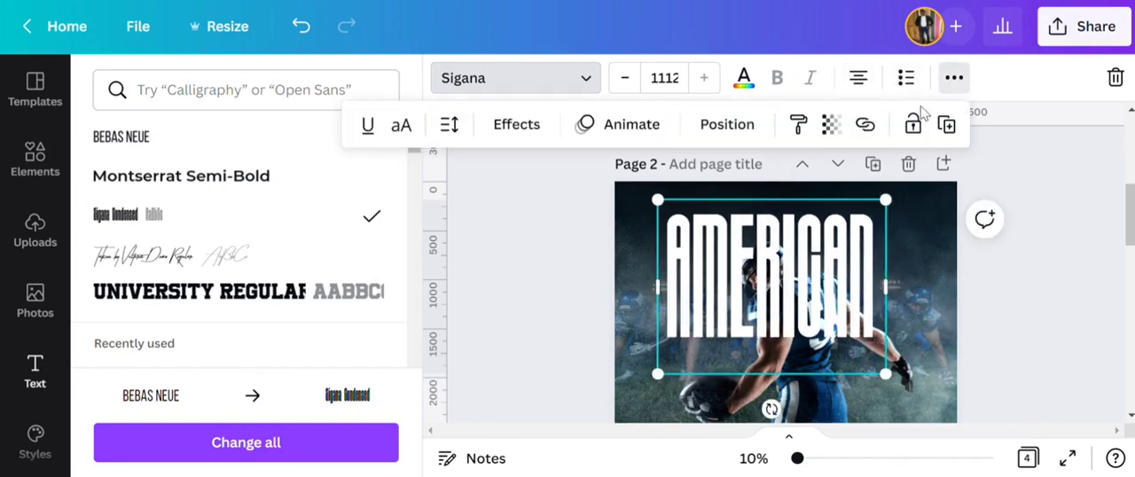
{"action": "left_click", "coordinate": [450, 125]}
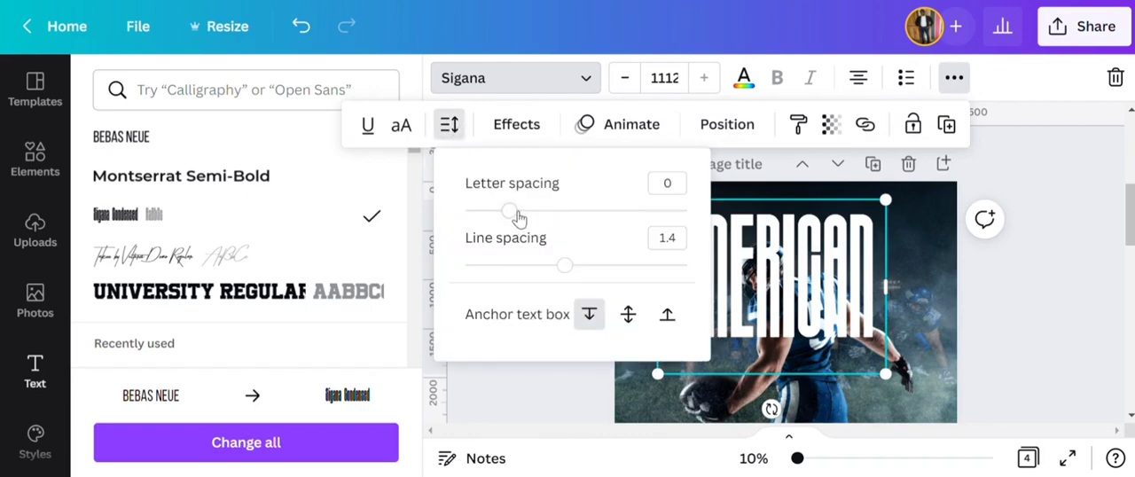
{"action": "left_click_drag", "start_coordinate": [518, 217], "coordinate": [532, 221]}
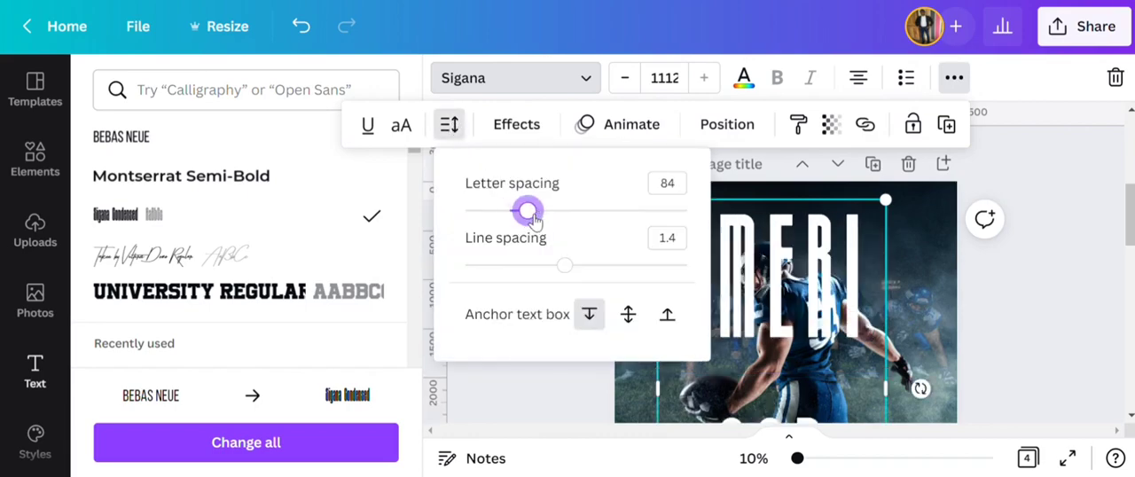
{"action": "left_click", "coordinate": [676, 186]}
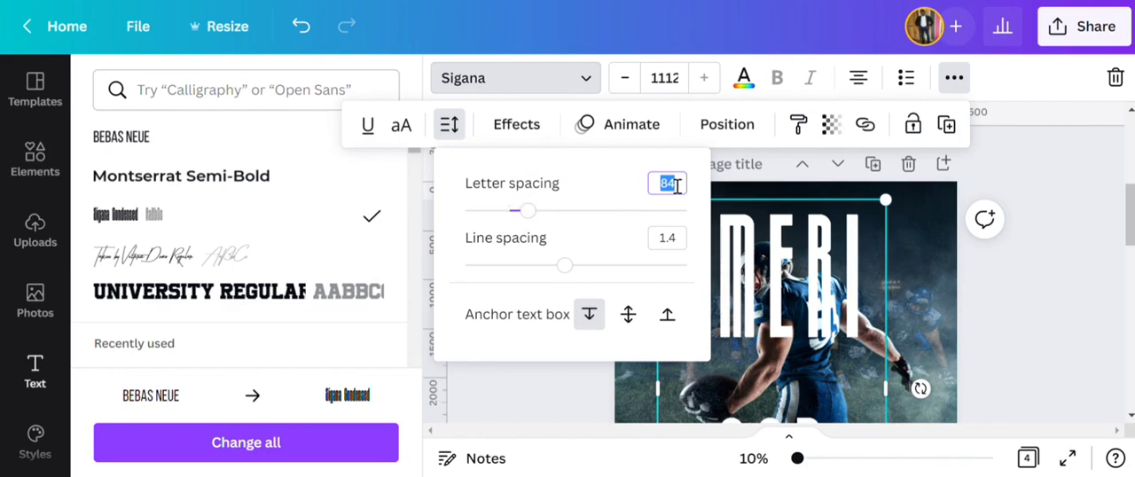
{"action": "key", "text": "Return"}
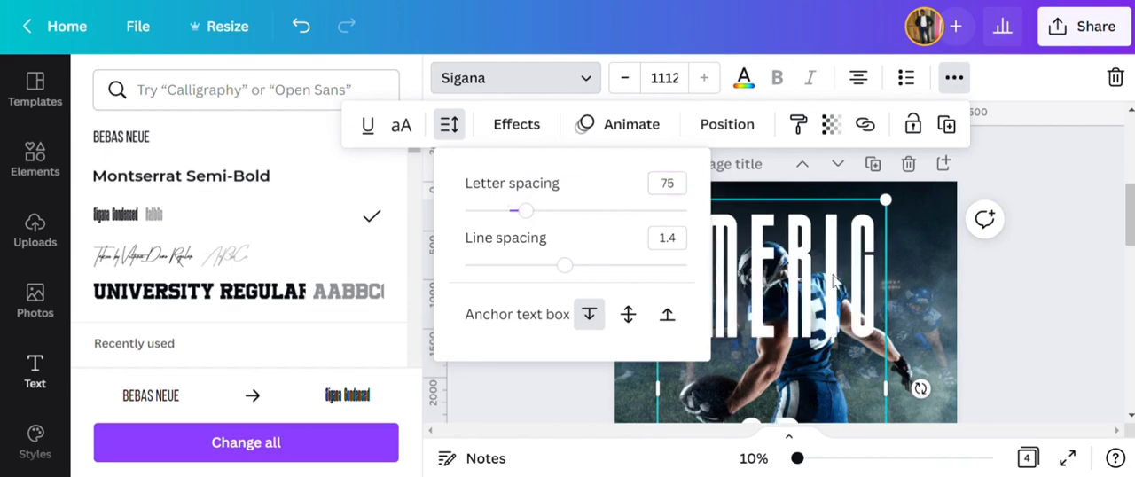
- Widen the AMERICAN text box so the word fits on one line, and centre it horizontally on page 2
{"action": "left_click_drag", "start_coordinate": [887, 293], "coordinate": [958, 293]}
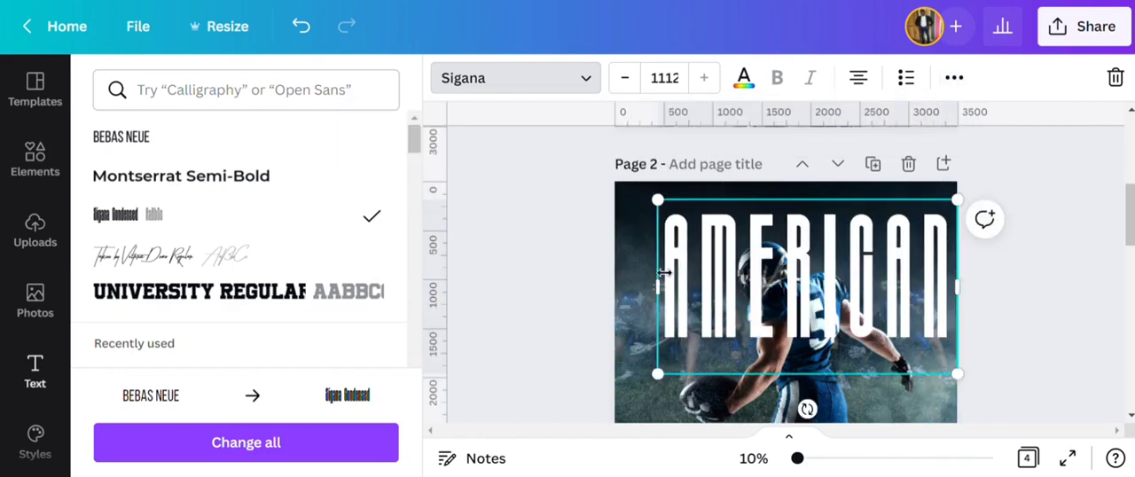
{"action": "left_click_drag", "start_coordinate": [647, 270], "coordinate": [631, 271]}
{"action": "mouse_move", "coordinate": [786, 291]}
{"action": "left_mouse_down"}
{"action": "mouse_move", "coordinate": [764, 284]}
{"action": "mouse_move", "coordinate": [775, 288]}
{"action": "left_mouse_up"}
{"action": "left_click", "coordinate": [536, 268]}
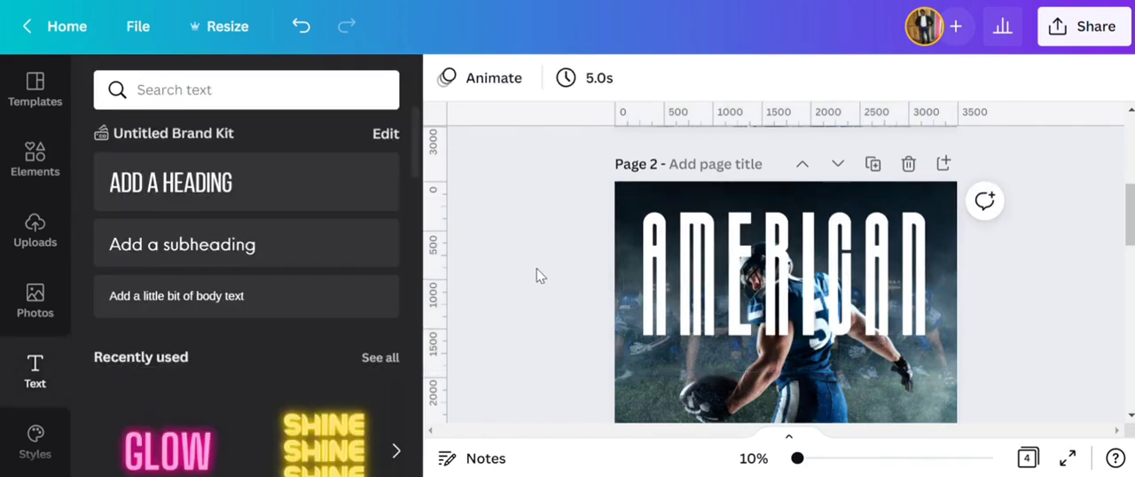
{"action": "scroll", "coordinate": [537, 268], "scroll_direction": "down", "scroll_amount": 1}
{"action": "scroll", "coordinate": [546, 278], "scroll_direction": "up", "scroll_amount": 1}
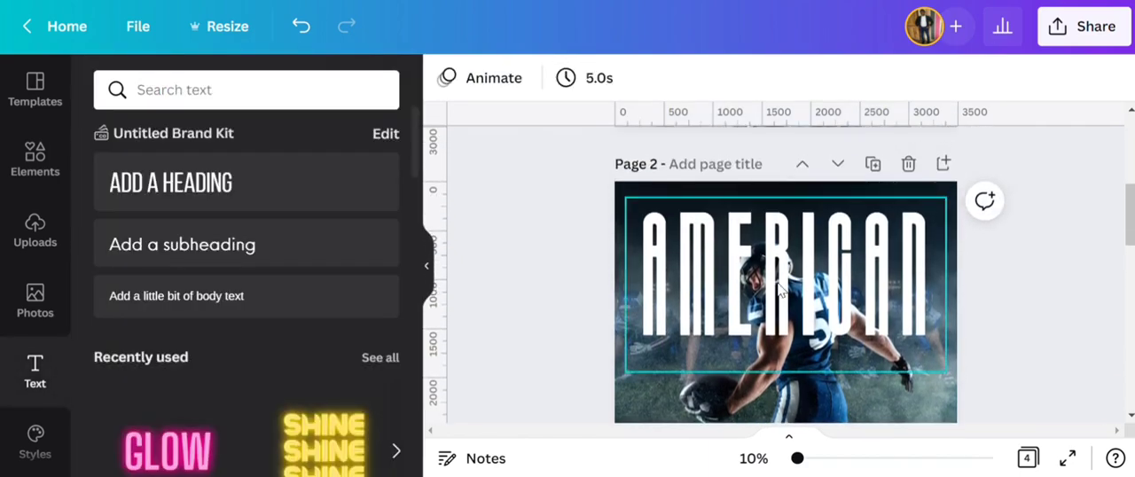
- Send the AMERICAN heading backward so it sits behind the player cutout
{"action": "left_click", "coordinate": [772, 202]}
{"action": "left_click", "coordinate": [954, 79]}
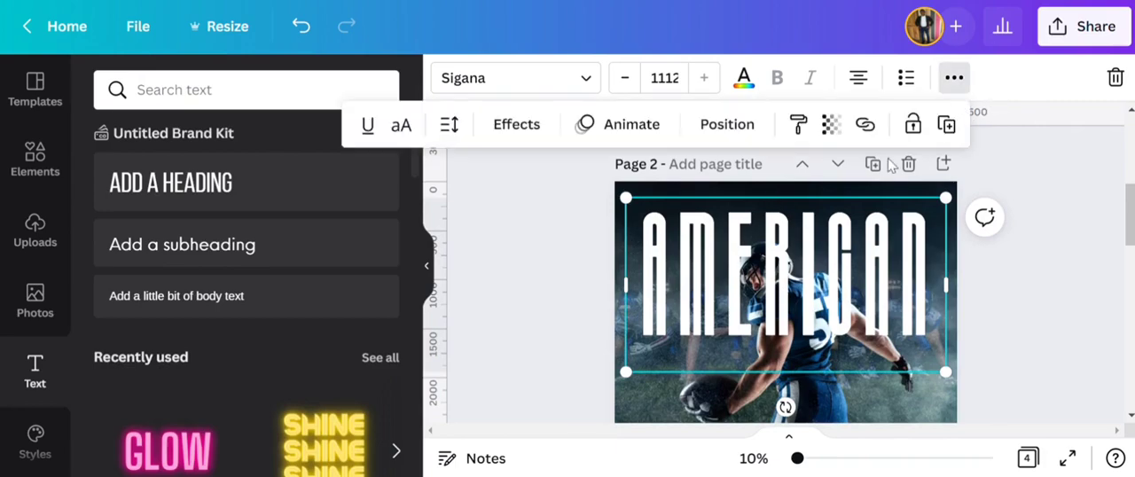
{"action": "left_click", "coordinate": [751, 129]}
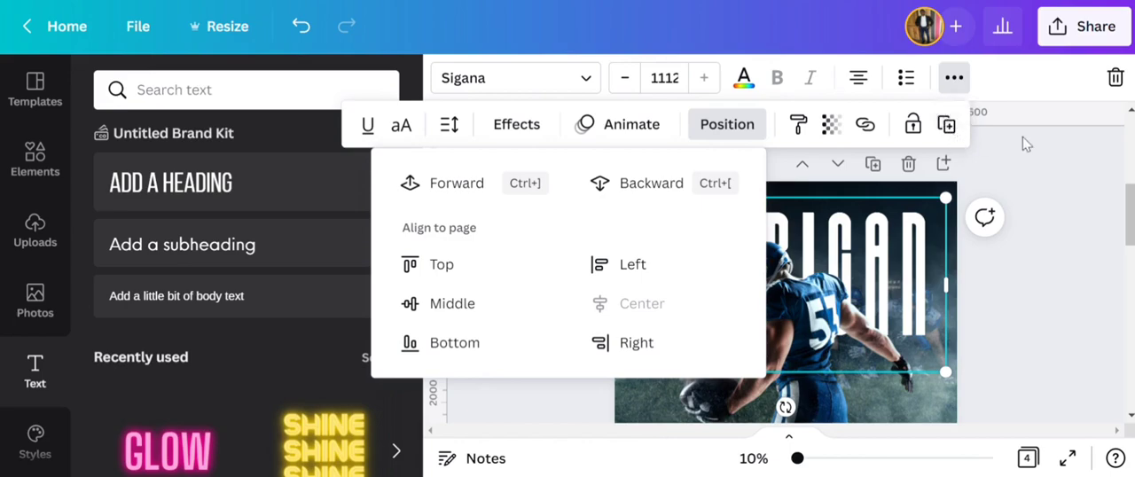
{"action": "left_click", "coordinate": [954, 79]}
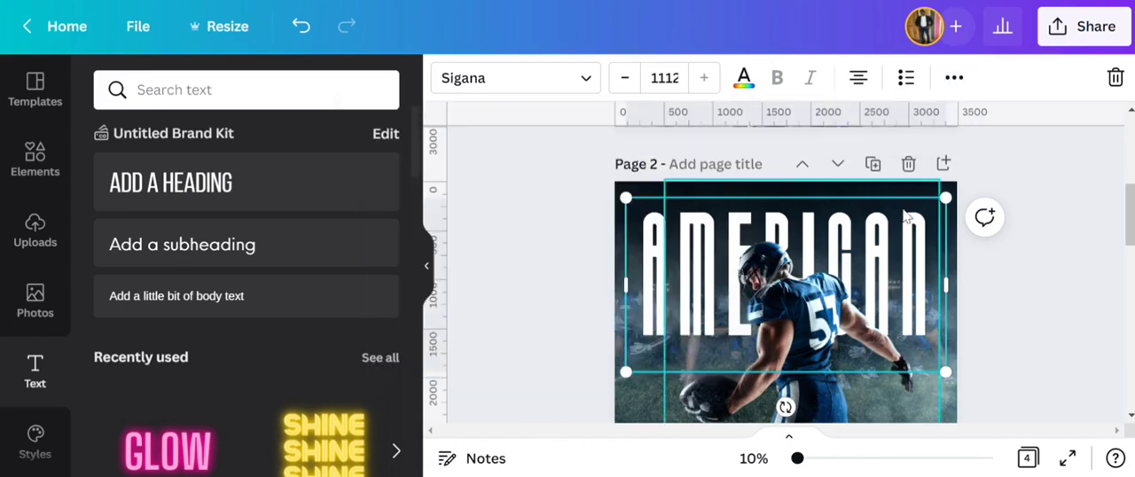
- Duplicate the AMERICAN heading as FOOTBALL and place the copy directly below it, centred on the page
{"action": "left_click", "coordinate": [954, 79]}
{"action": "left_click", "coordinate": [946, 126]}
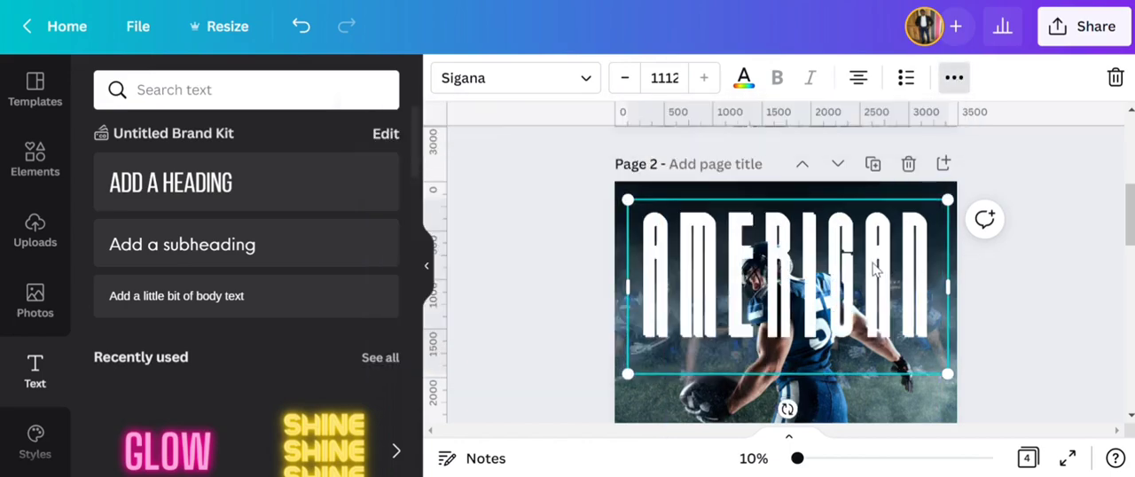
{"action": "scroll", "coordinate": [836, 288], "scroll_direction": "down", "scroll_amount": 1}
{"action": "double_click", "coordinate": [837, 289]}
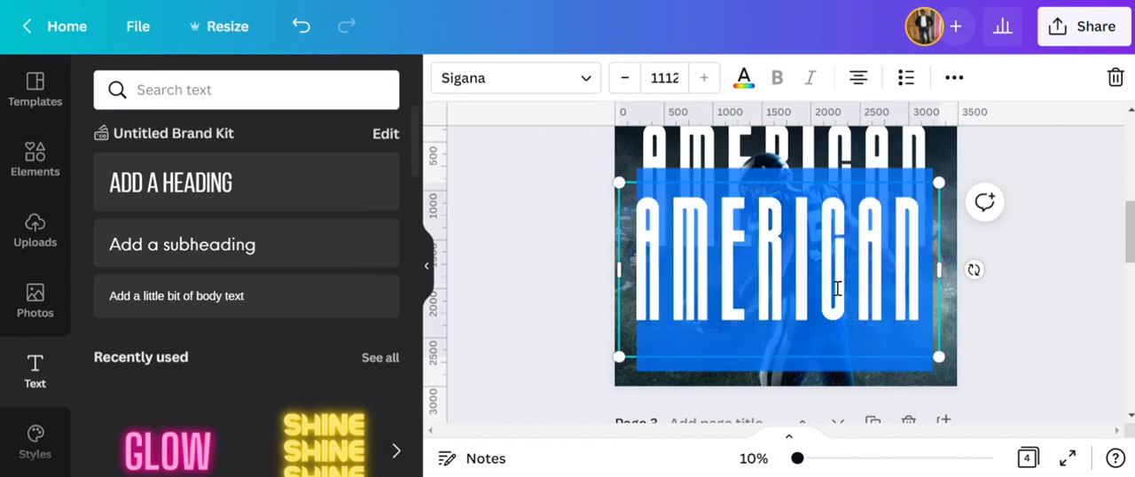
{"action": "type", "text": "FOOTBALL"}
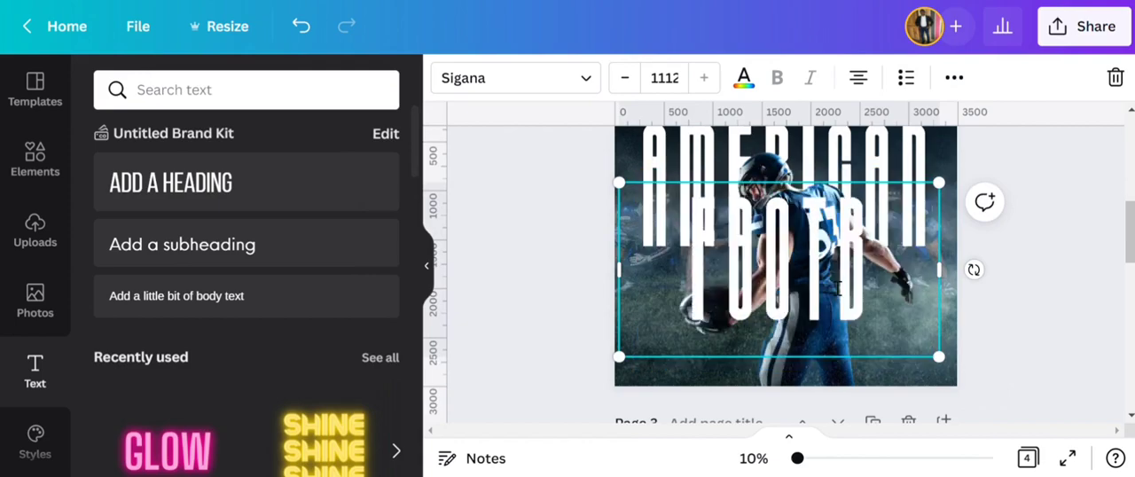
{"action": "left_click", "coordinate": [523, 315]}
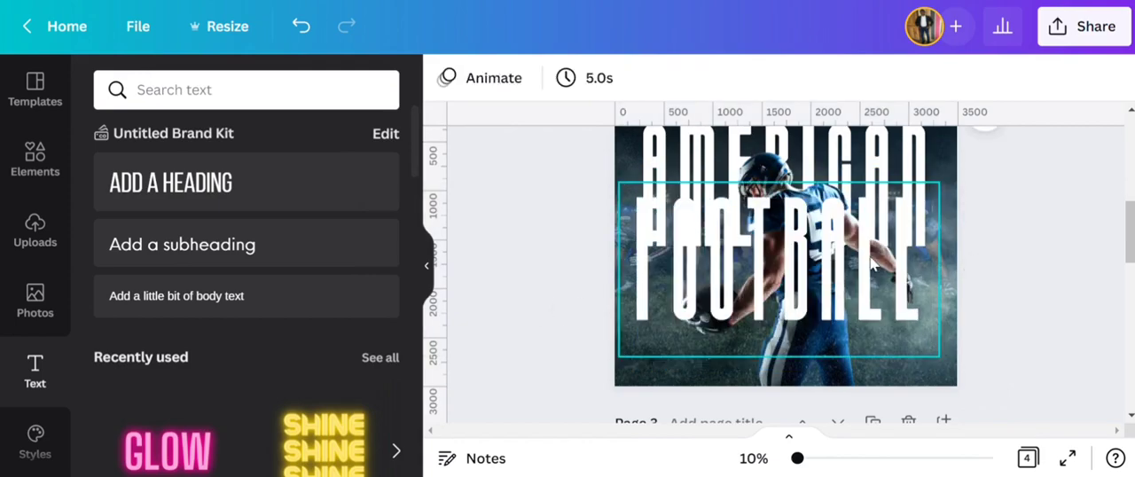
{"action": "left_click_drag", "start_coordinate": [872, 255], "coordinate": [873, 310]}
{"action": "scroll", "coordinate": [873, 296], "scroll_direction": "up", "scroll_amount": 2}
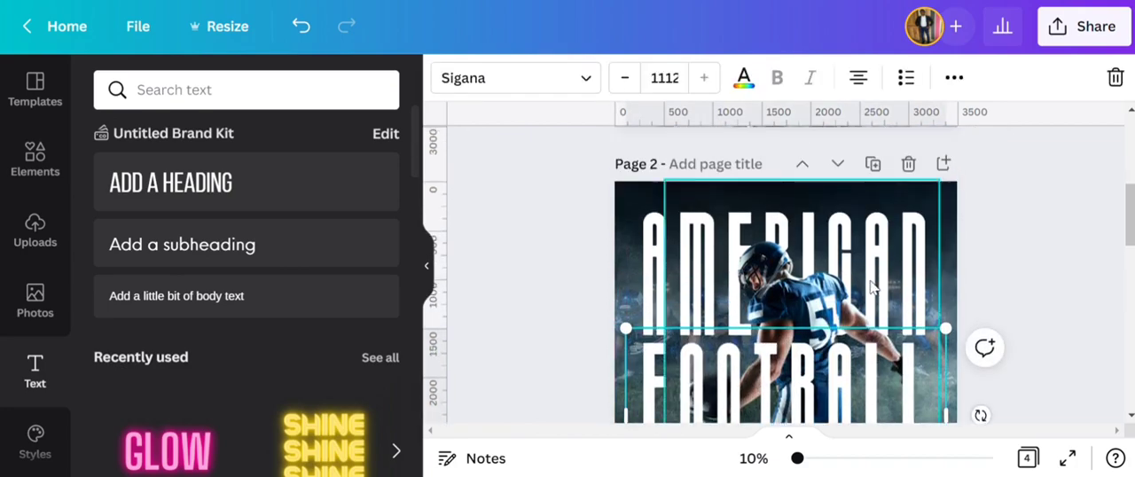
- Try to scale the AMERICAN heading slightly from its upper corner
{"action": "left_click", "coordinate": [636, 255]}
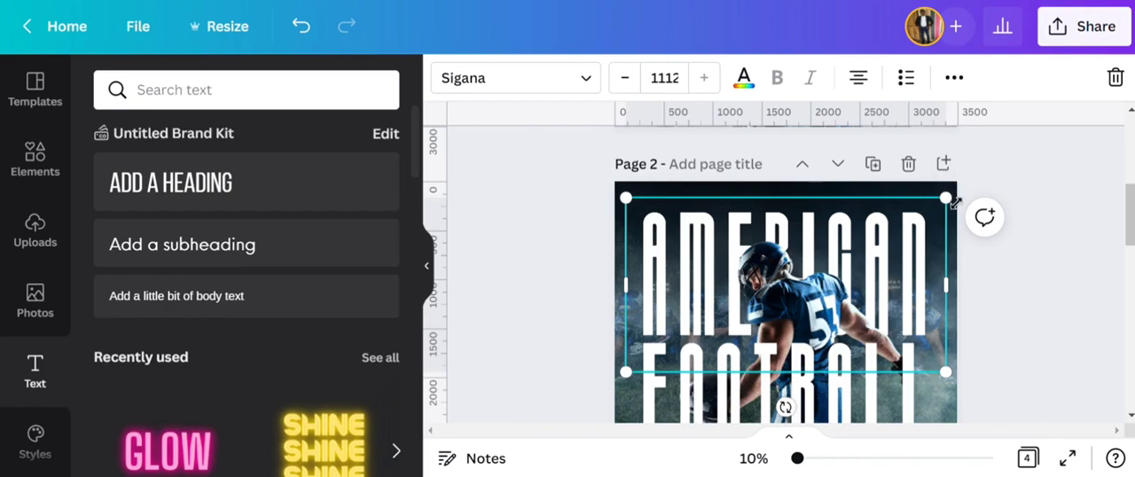
{"action": "left_click_drag", "start_coordinate": [951, 204], "coordinate": [956, 206]}
{"action": "left_click", "coordinate": [769, 458]}
{"action": "left_click", "coordinate": [760, 270]}
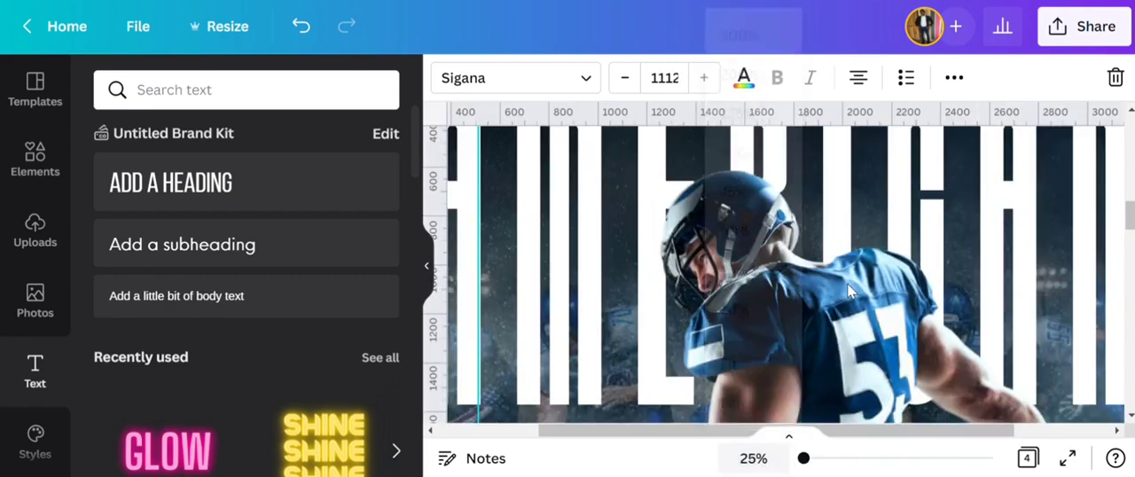
{"action": "scroll", "coordinate": [854, 295], "scroll_direction": "up", "scroll_amount": 3}
{"action": "left_click", "coordinate": [1052, 431]}
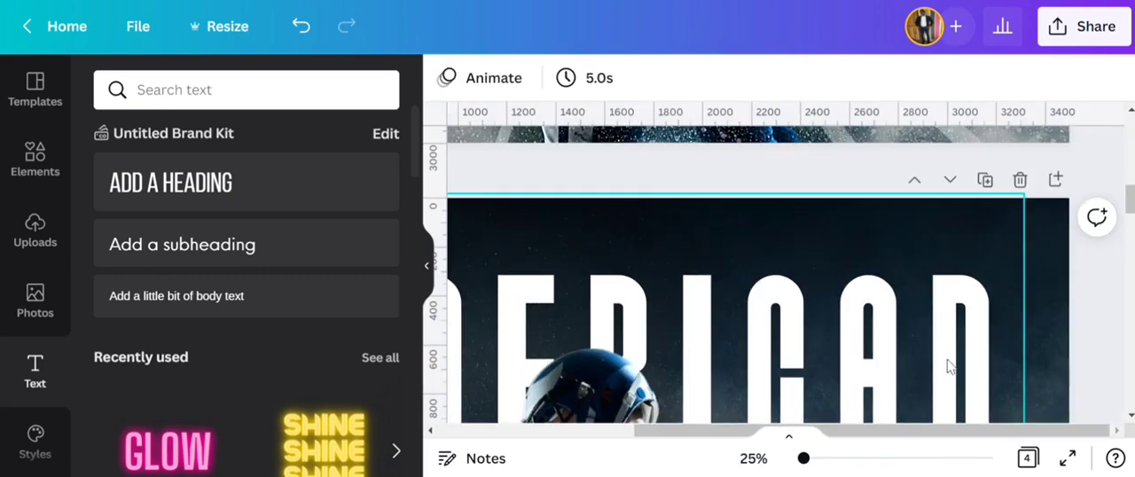
- Unlock the player cutout image that overlaps the AMERICAN heading on page 2
{"action": "left_click", "coordinate": [1004, 222]}
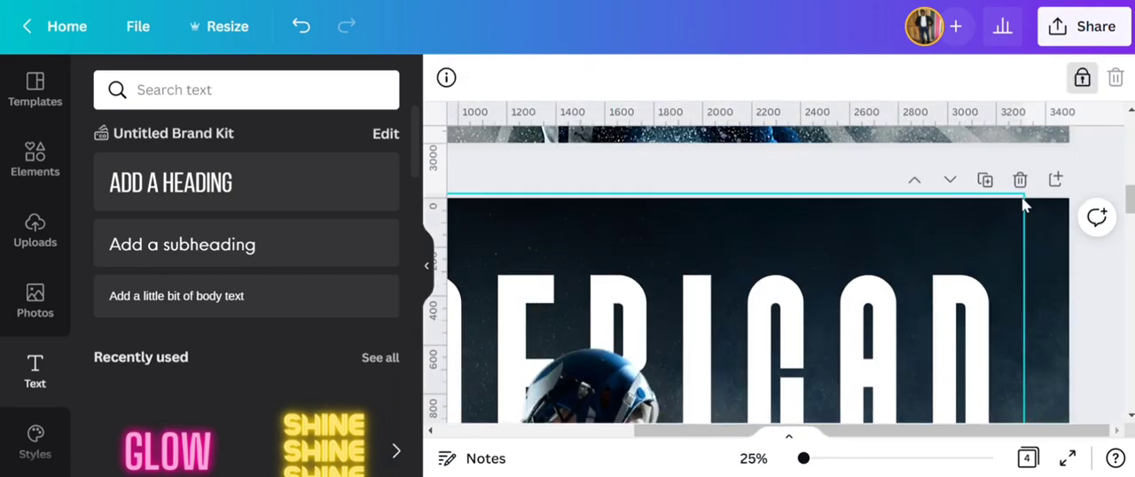
{"action": "left_click", "coordinate": [1110, 288]}
{"action": "left_click", "coordinate": [970, 273]}
{"action": "scroll", "coordinate": [1050, 285], "scroll_direction": "down", "scroll_amount": 3}
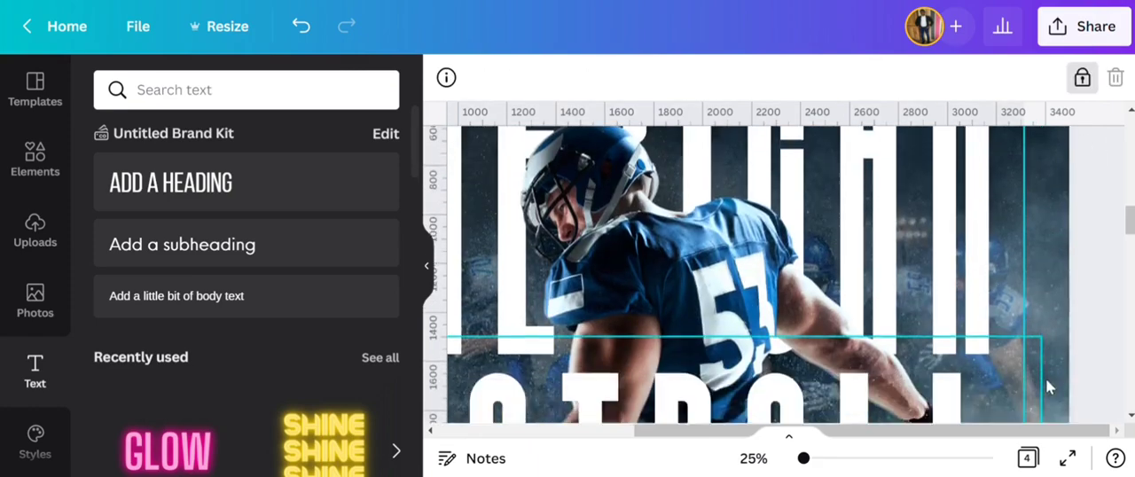
{"action": "scroll", "coordinate": [1045, 379], "scroll_direction": "up", "scroll_amount": 2}
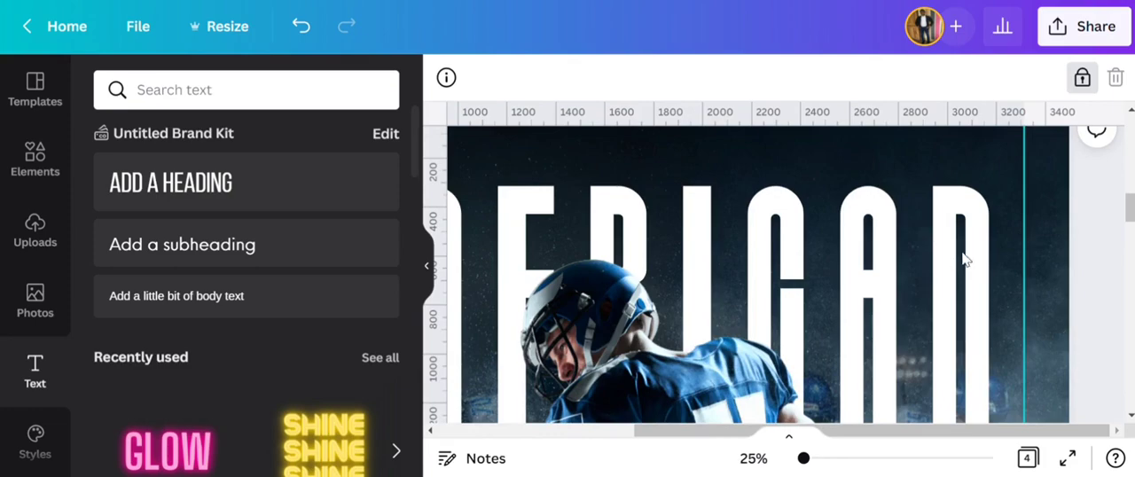
{"action": "left_click", "coordinate": [1082, 79]}
{"action": "left_click", "coordinate": [1084, 246]}
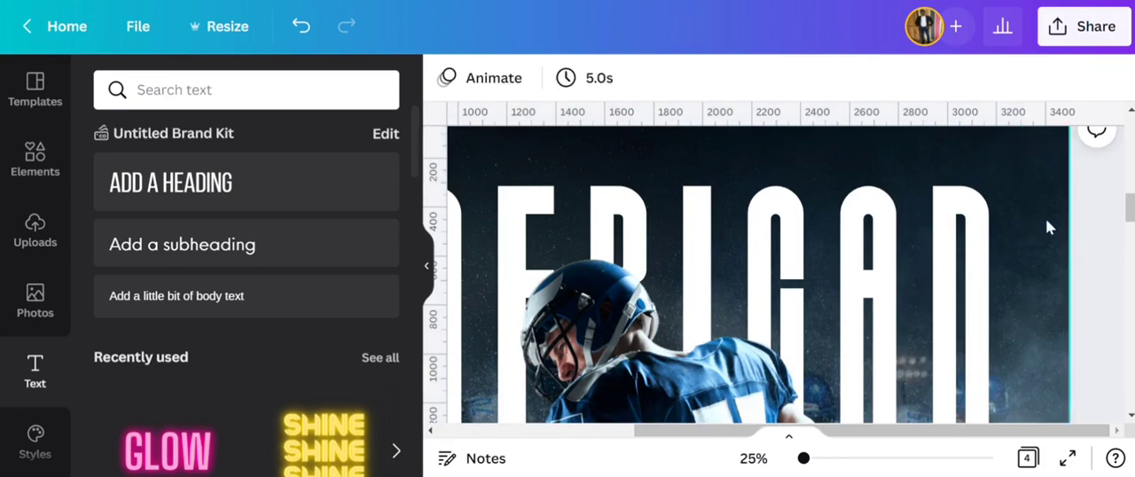
{"action": "left_click", "coordinate": [979, 202]}
{"action": "scroll", "coordinate": [991, 199], "scroll_direction": "up", "scroll_amount": 2}
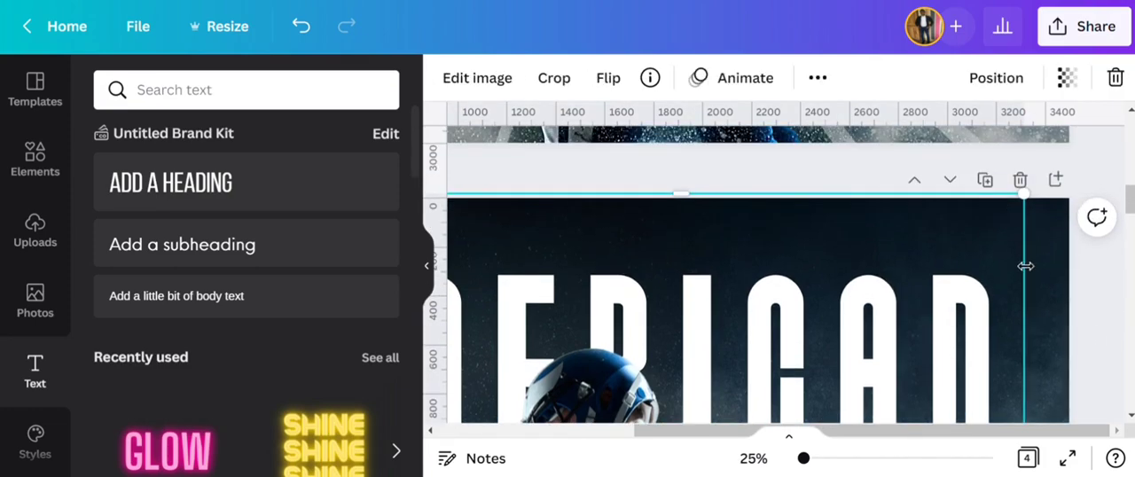
- Scale the AMERICAN heading down to font size 1108 from its upper corner
{"action": "left_click", "coordinate": [753, 459]}
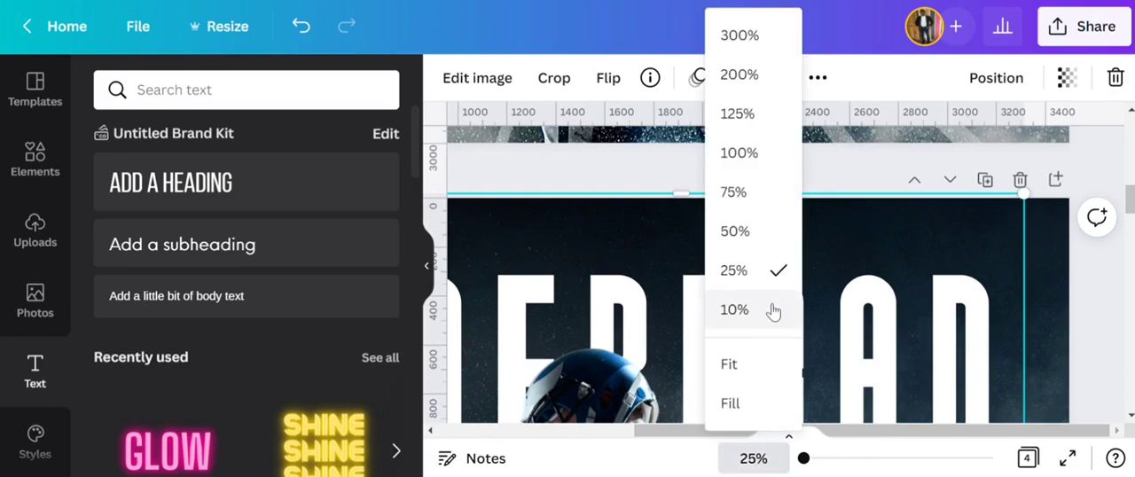
{"action": "left_click", "coordinate": [773, 309]}
{"action": "left_click", "coordinate": [660, 317]}
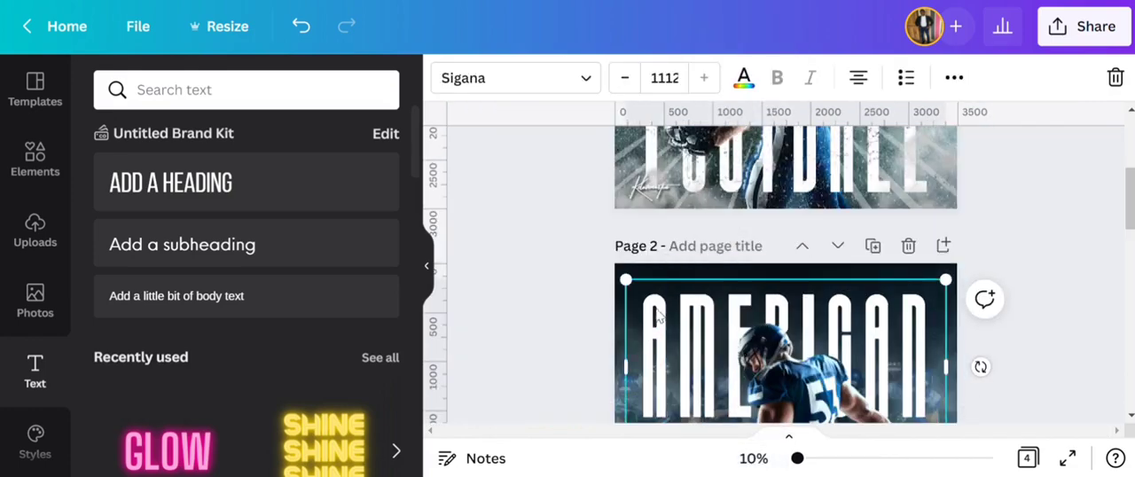
{"action": "left_click", "coordinate": [753, 459]}
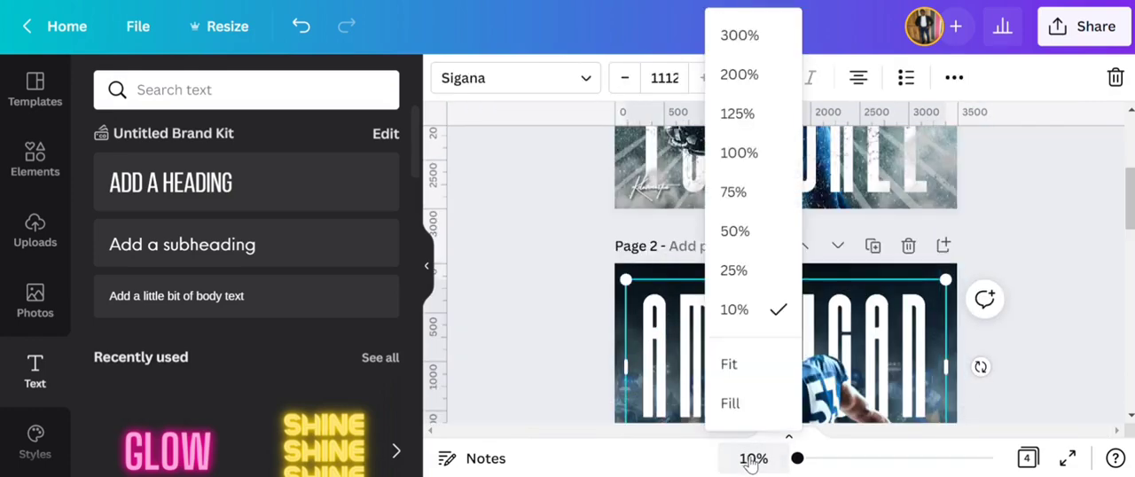
{"action": "left_click", "coordinate": [735, 231]}
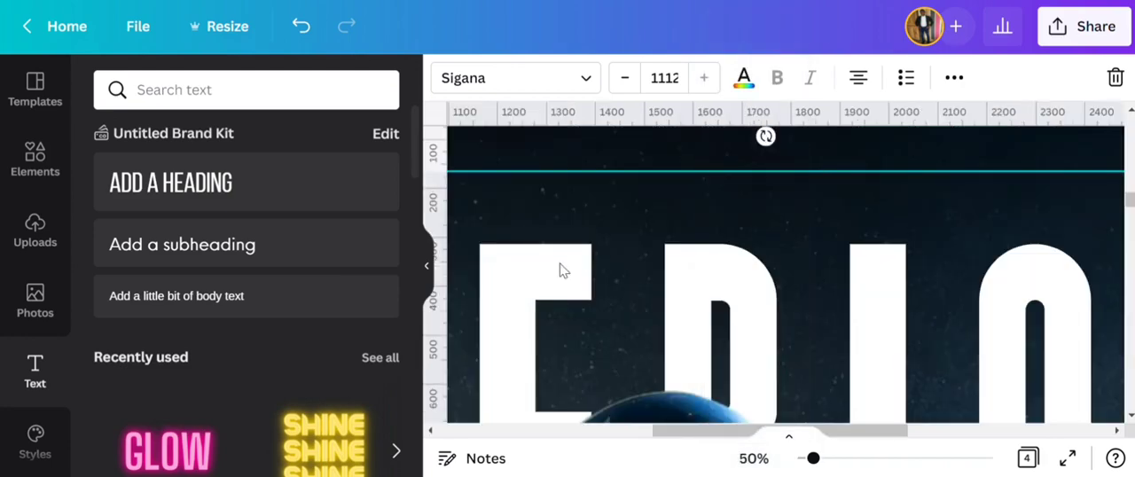
{"action": "left_click", "coordinate": [543, 431]}
{"action": "left_click", "coordinate": [665, 340]}
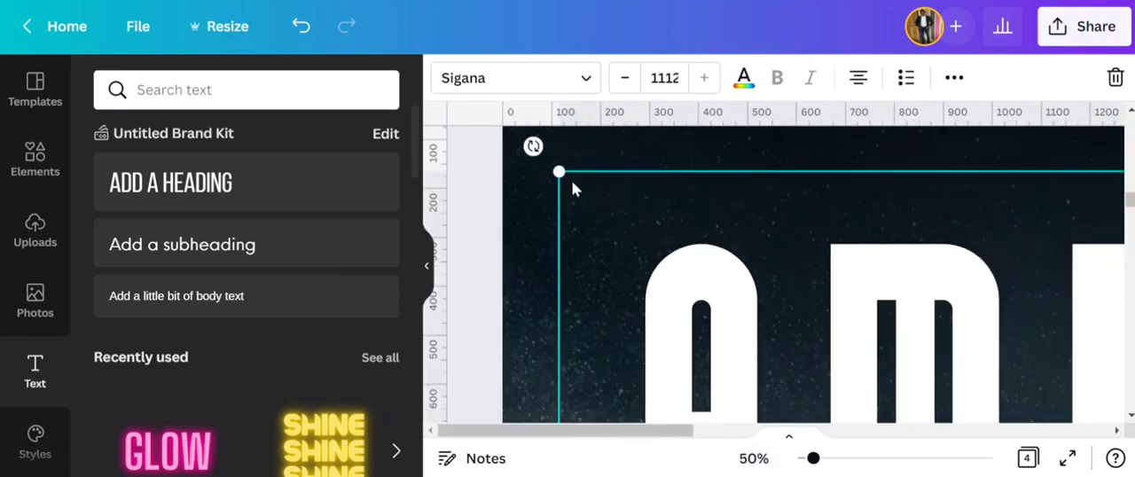
{"action": "left_click_drag", "start_coordinate": [573, 184], "coordinate": [582, 190]}
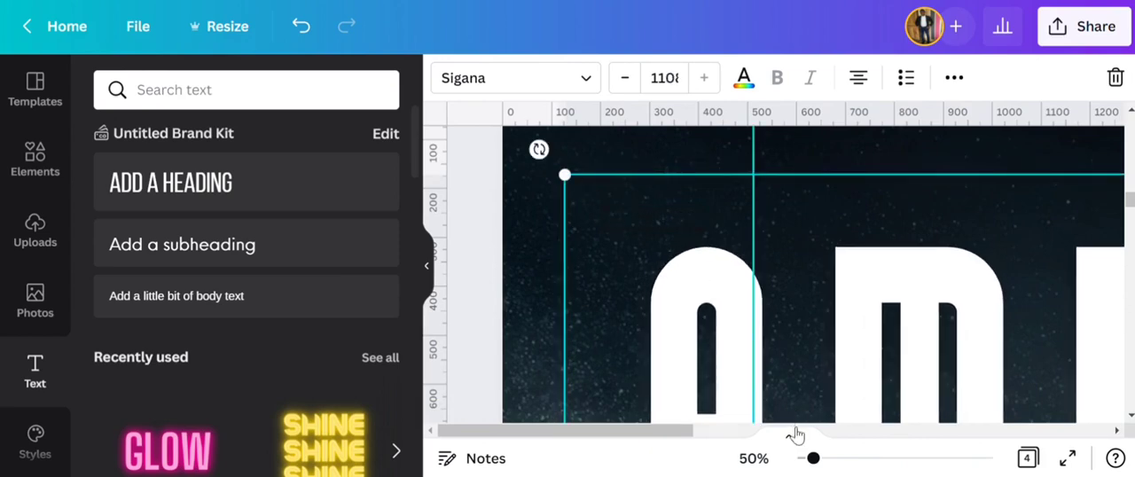
- Fine-tune the AMERICAN heading's scale to font size 1110
{"action": "left_click", "coordinate": [752, 457]}
{"action": "left_click", "coordinate": [734, 190]}
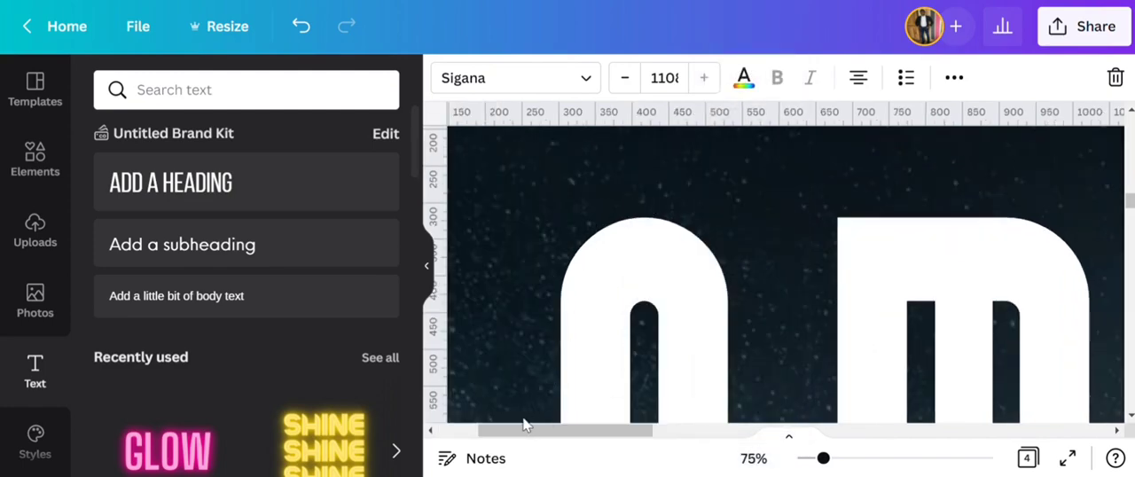
{"action": "left_click", "coordinate": [471, 432]}
{"action": "scroll", "coordinate": [691, 365], "scroll_direction": "up", "scroll_amount": 2}
{"action": "left_click", "coordinate": [725, 354]}
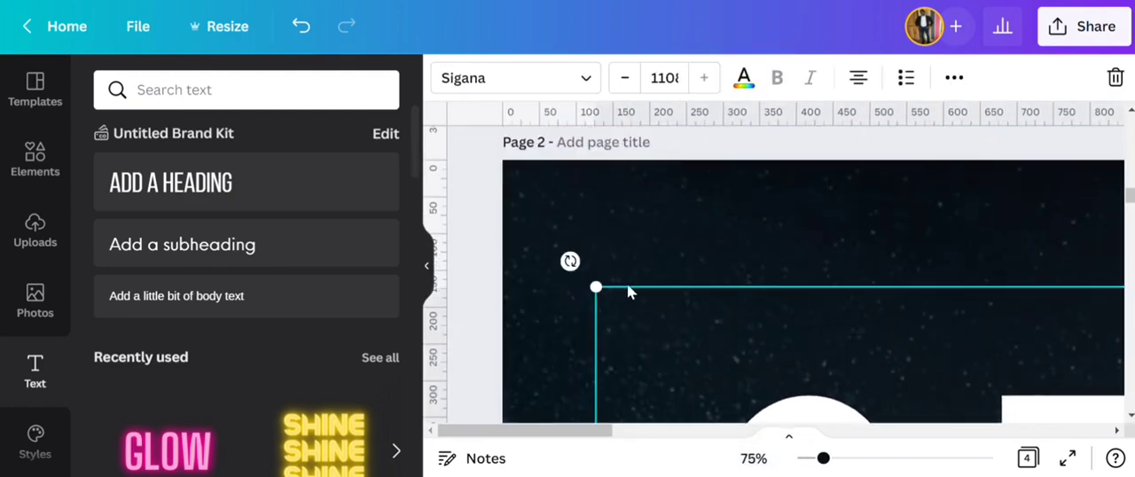
{"action": "mouse_move", "coordinate": [611, 295]}
{"action": "left_mouse_down"}
{"action": "mouse_move", "coordinate": [621, 299]}
{"action": "mouse_move", "coordinate": [552, 266]}
{"action": "mouse_move", "coordinate": [599, 297]}
{"action": "left_mouse_up"}
{"action": "left_click", "coordinate": [304, 29]}
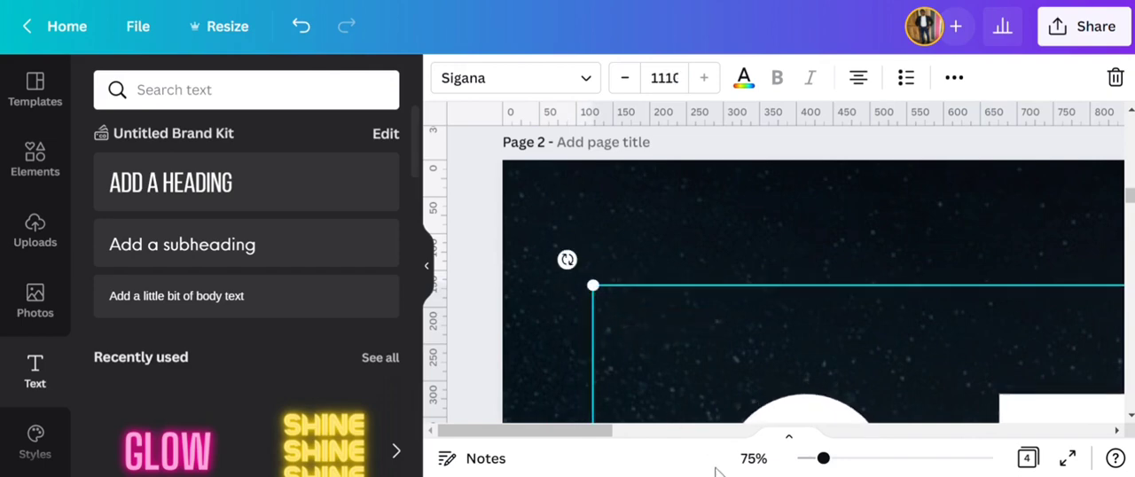
{"action": "left_click", "coordinate": [771, 469]}
{"action": "left_click", "coordinate": [763, 363]}
{"action": "left_click", "coordinate": [600, 296]}
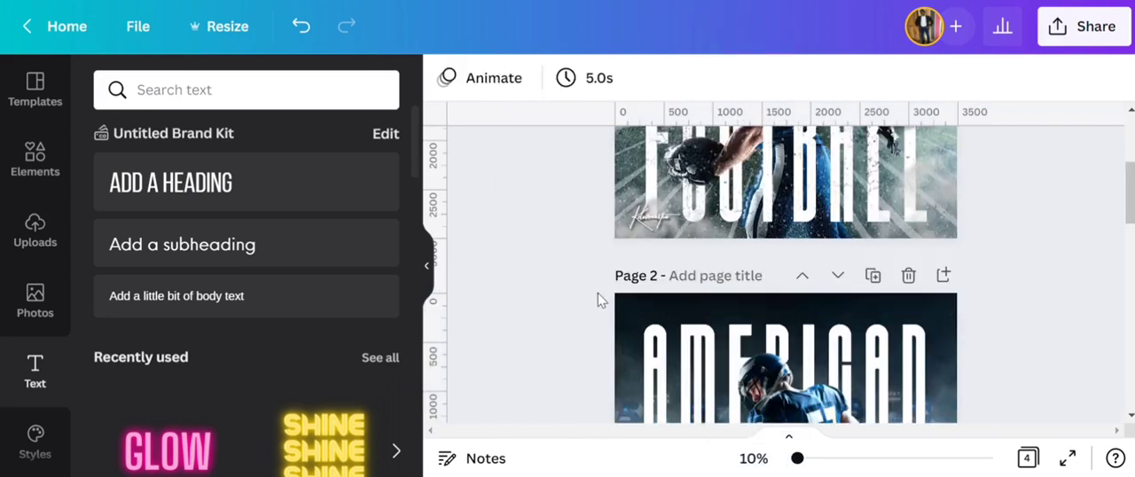
{"action": "left_click", "coordinate": [656, 285]}
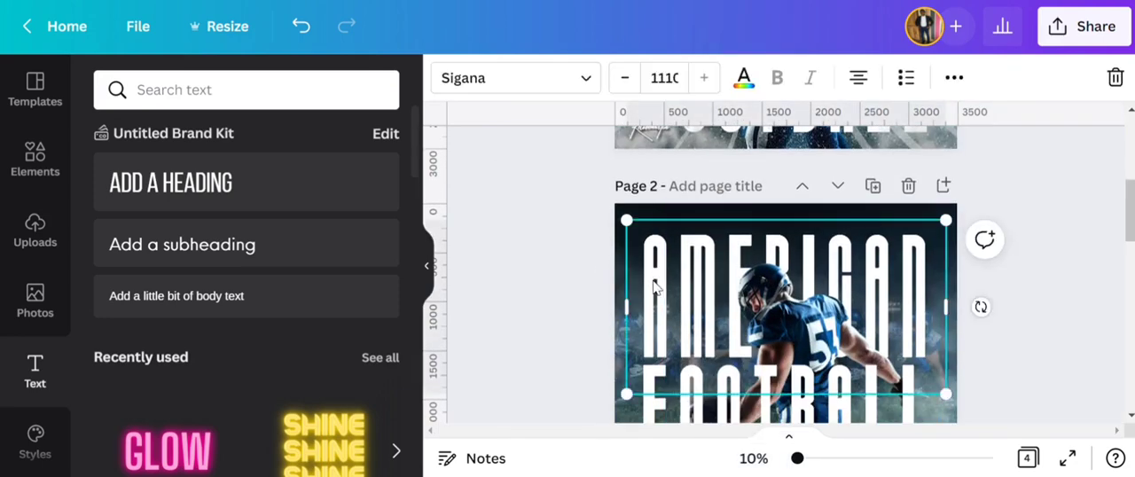
- Nudge the AMERICAN heading slightly upward and delete the existing FOOTBALL heading beneath it
{"action": "left_click_drag", "start_coordinate": [659, 288], "coordinate": [659, 283]}
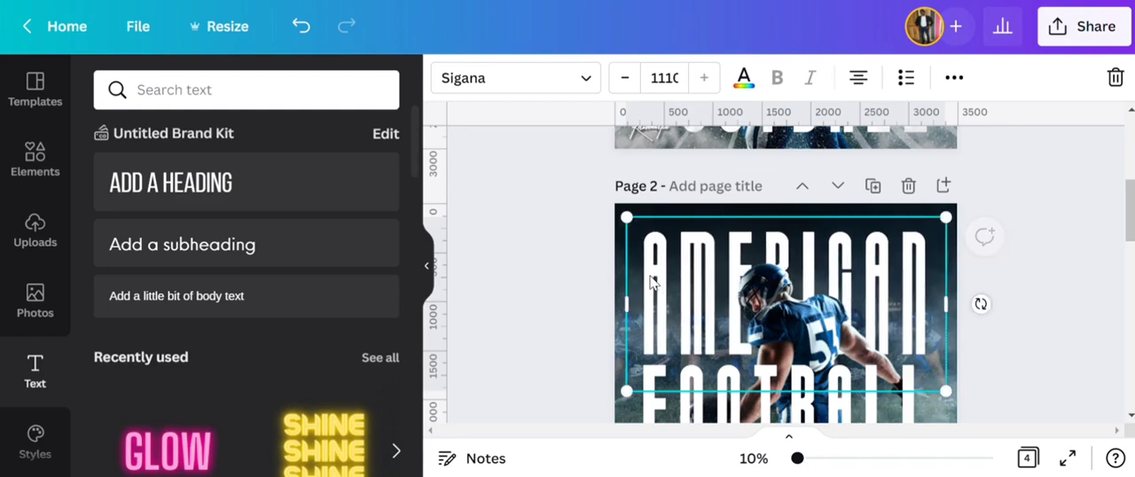
{"action": "scroll", "coordinate": [660, 293], "scroll_direction": "down", "scroll_amount": 2}
{"action": "left_click", "coordinate": [702, 334]}
{"action": "left_click", "coordinate": [1116, 78]}
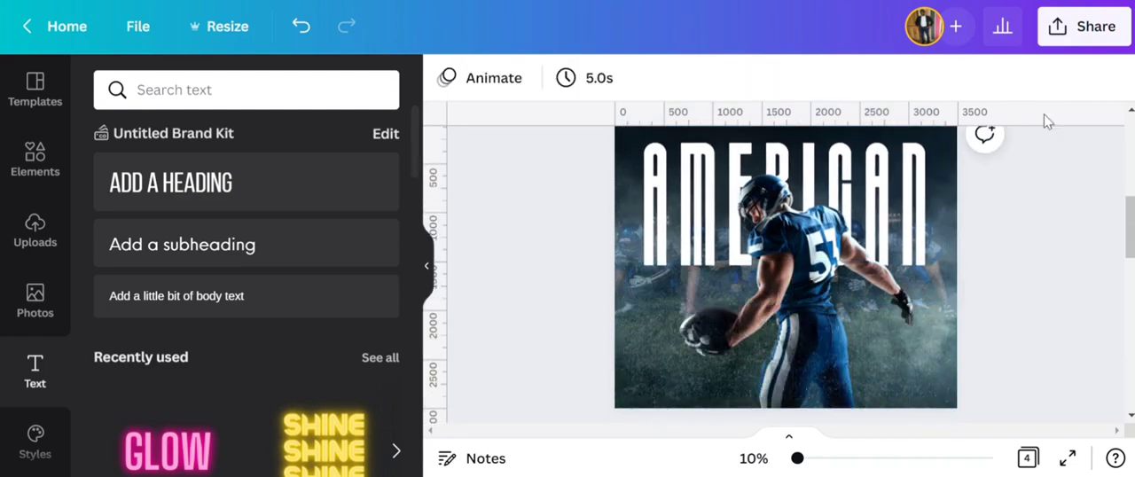
- Duplicate the AMERICAN heading, change the copy's text to FOOTBALL and place it directly beneath the original
{"action": "left_click", "coordinate": [722, 191]}
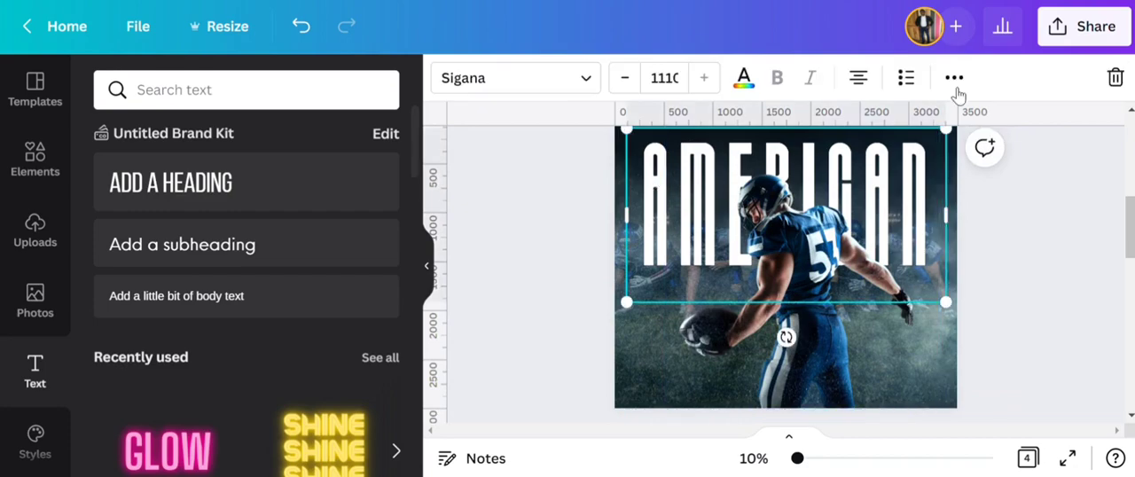
{"action": "left_click", "coordinate": [954, 78]}
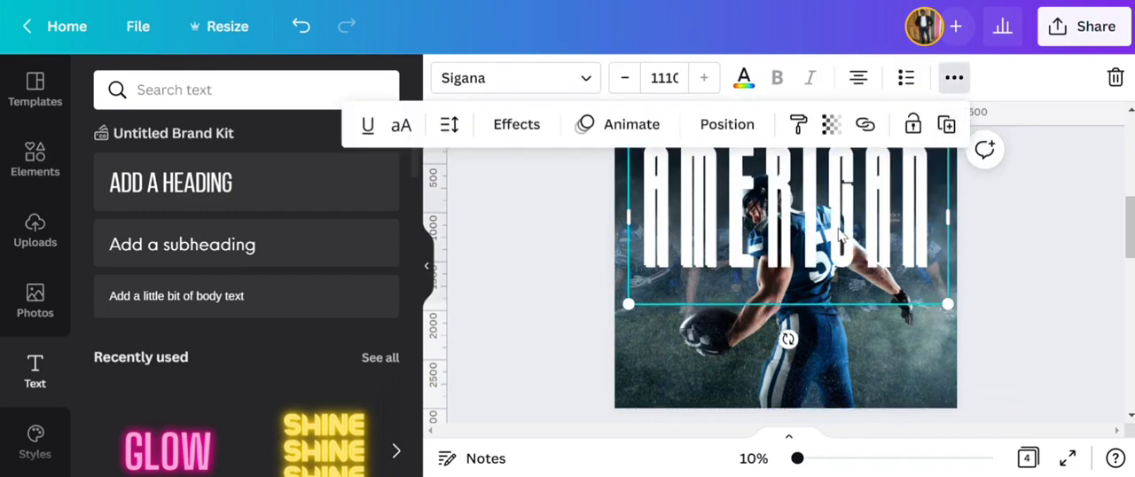
{"action": "double_click", "coordinate": [847, 238]}
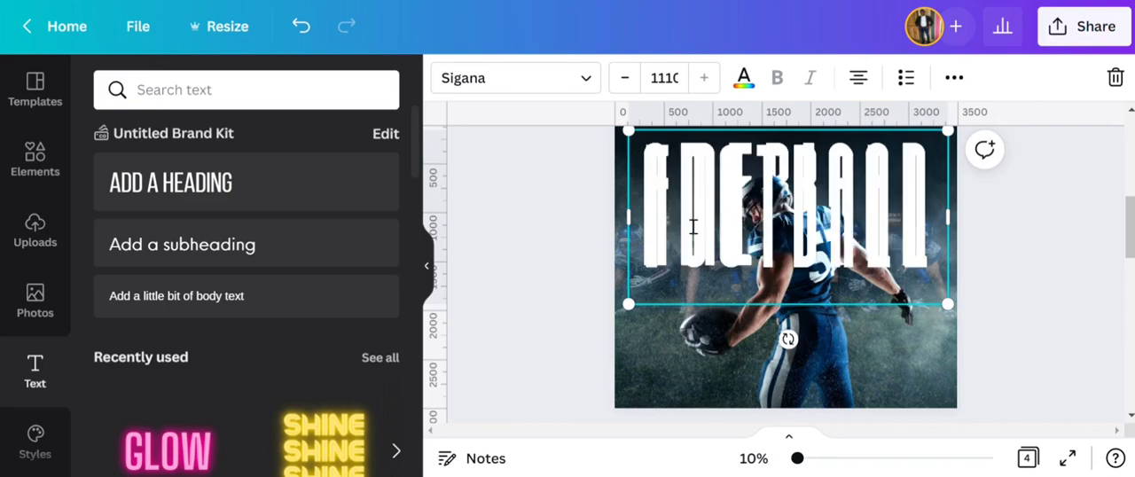
{"action": "left_click", "coordinate": [508, 273]}
{"action": "left_click_drag", "start_coordinate": [801, 247], "coordinate": [801, 378]}
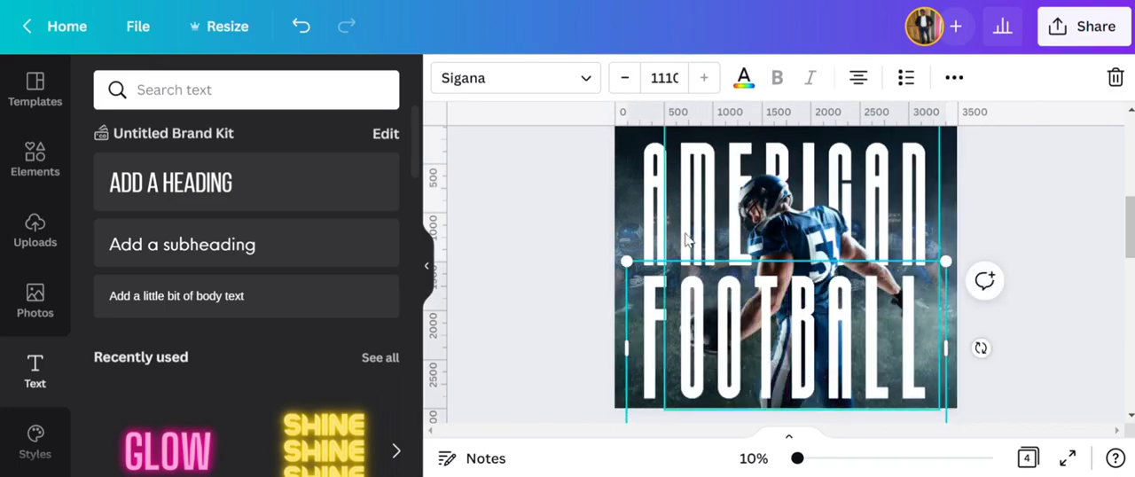
{"action": "left_click", "coordinate": [658, 222]}
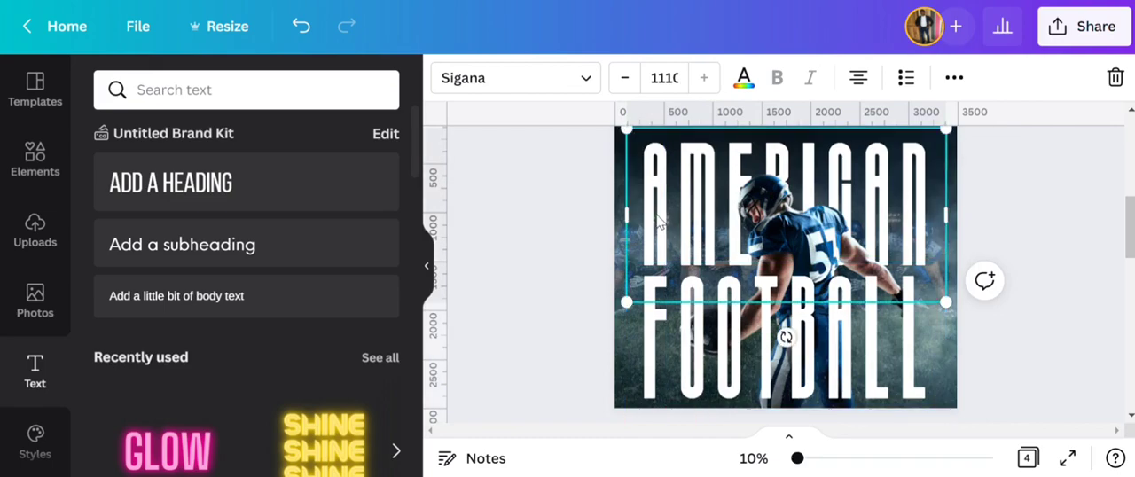
{"action": "scroll", "coordinate": [576, 260], "scroll_direction": "down", "scroll_amount": 3}
{"action": "scroll", "coordinate": [603, 253], "scroll_direction": "up", "scroll_amount": 3}
{"action": "left_click", "coordinate": [572, 265]}
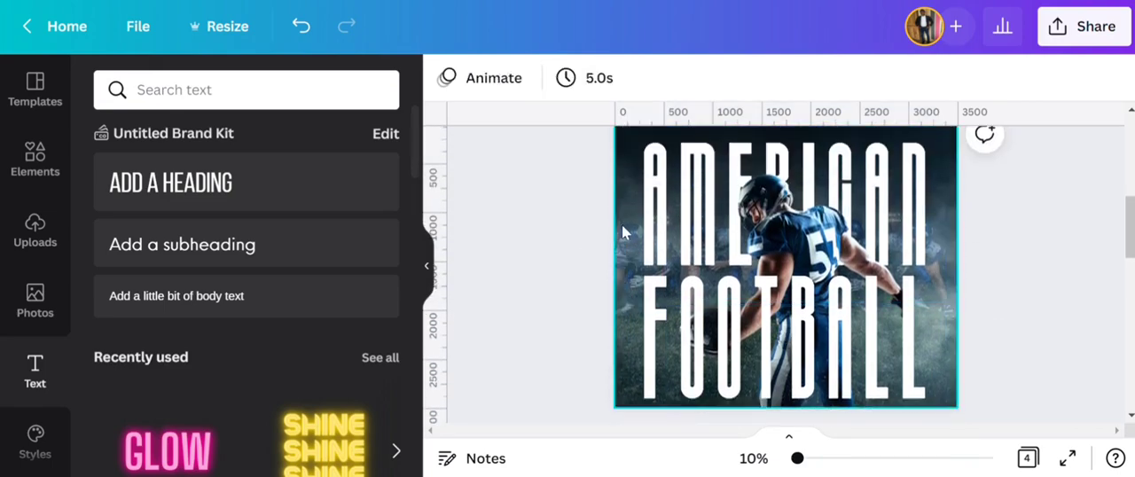
- Select the AMERICAN and FOOTBALL headings together and move them slightly upward on page 2
{"action": "left_click", "coordinate": [623, 224]}
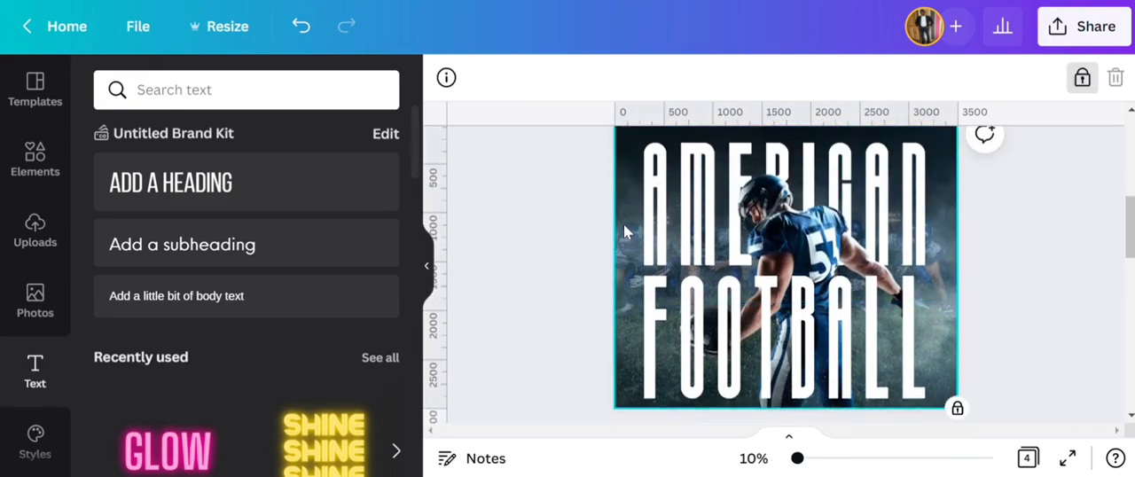
{"action": "left_click", "coordinate": [648, 327]}
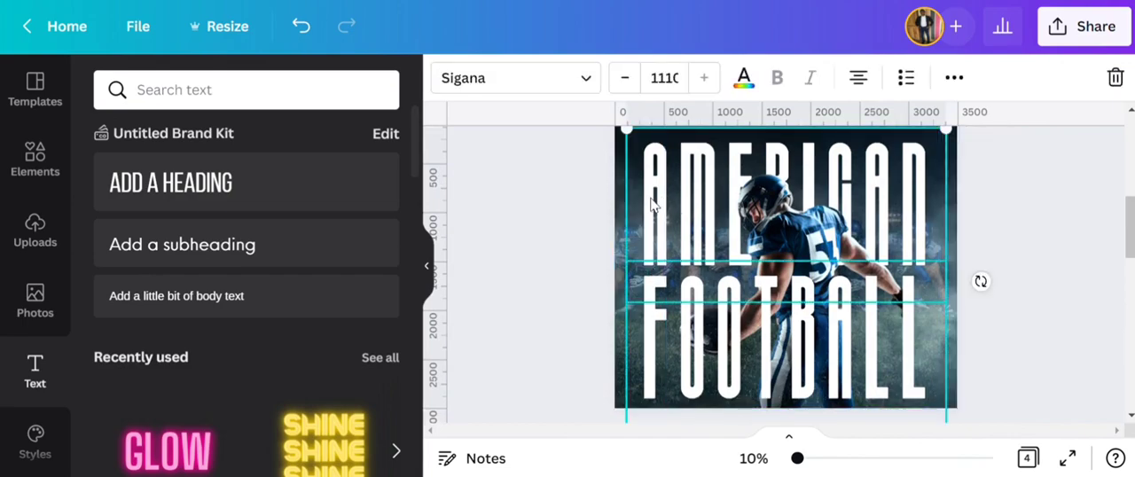
{"action": "left_click_drag", "start_coordinate": [651, 204], "coordinate": [658, 203]}
{"action": "scroll", "coordinate": [598, 233], "scroll_direction": "up", "scroll_amount": 1}
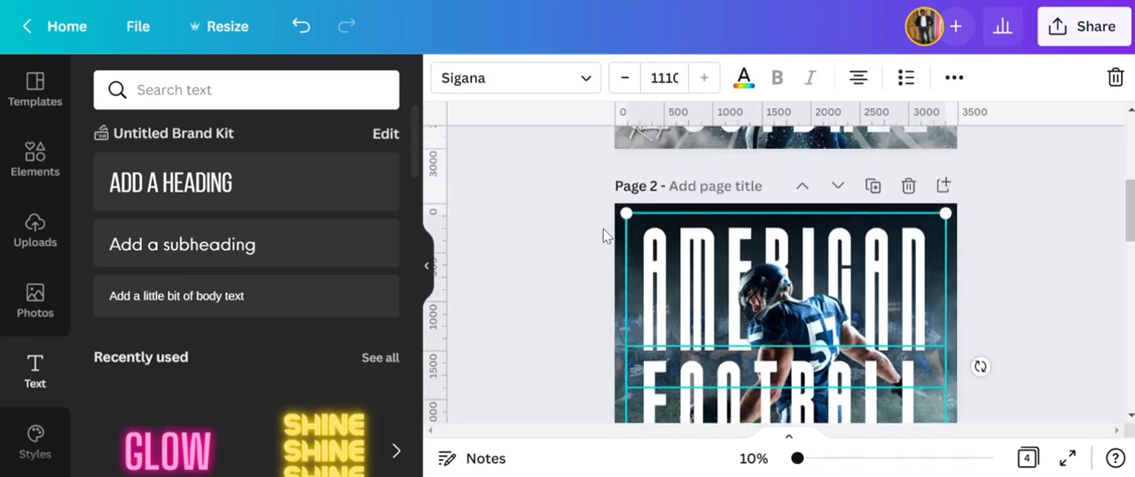
{"action": "scroll", "coordinate": [597, 233], "scroll_direction": "down", "scroll_amount": 1}
{"action": "left_click", "coordinate": [585, 244]}
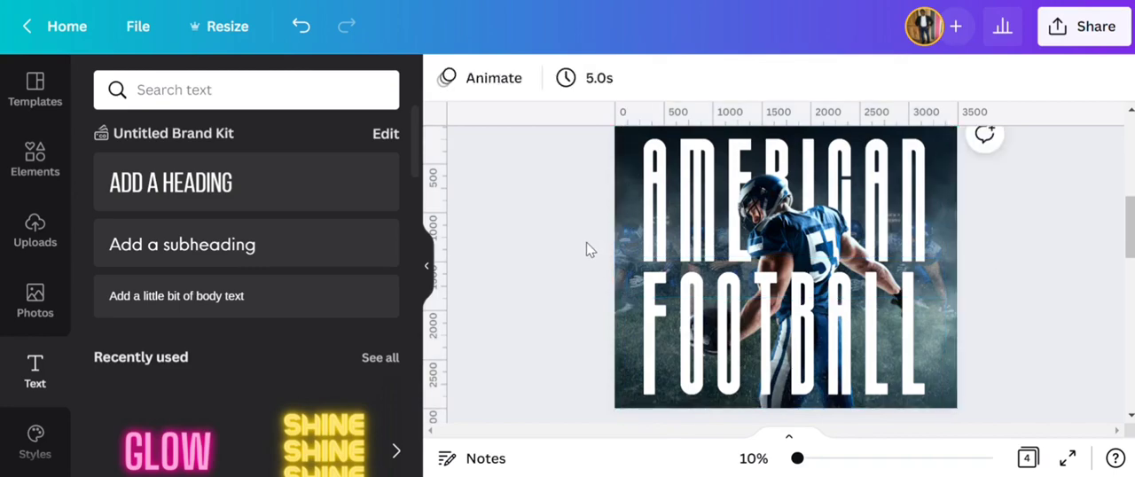
{"action": "left_click", "coordinate": [768, 227]}
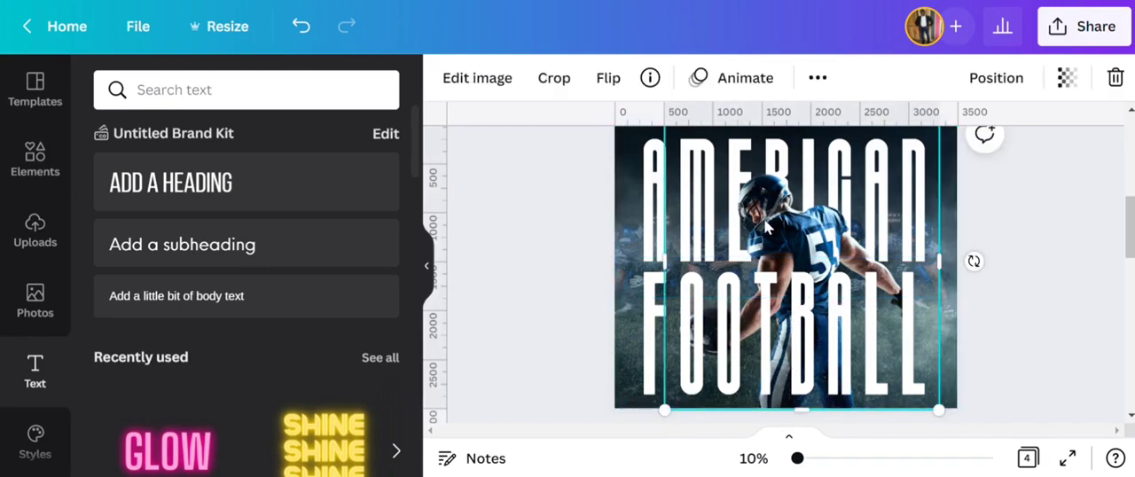
{"action": "left_click", "coordinate": [545, 263]}
{"action": "scroll", "coordinate": [552, 268], "scroll_direction": "up", "scroll_amount": 1}
{"action": "scroll", "coordinate": [583, 274], "scroll_direction": "down", "scroll_amount": 1}
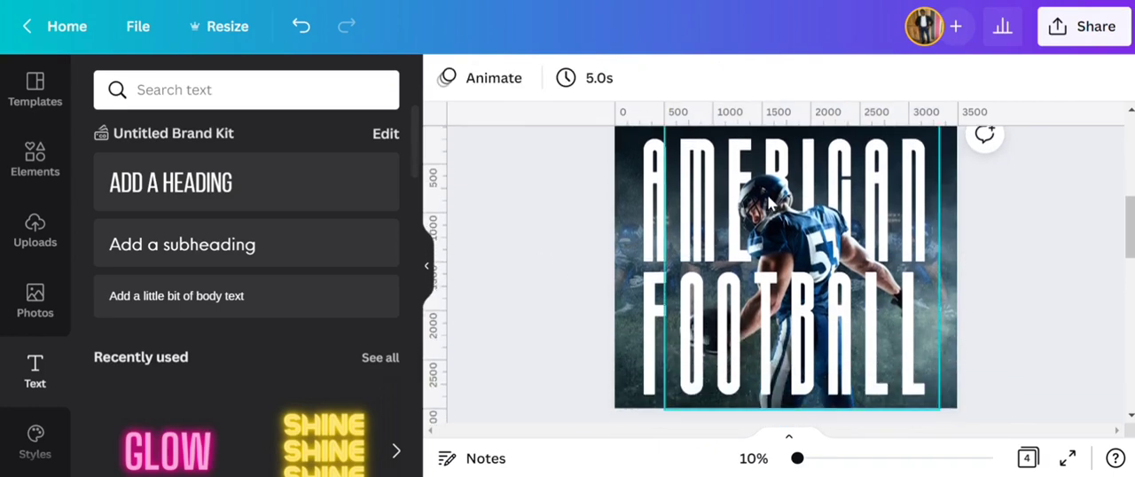
- Apply a black Shadow effect with an offset of 90 to the AMERICAN heading
{"action": "left_click", "coordinate": [656, 195]}
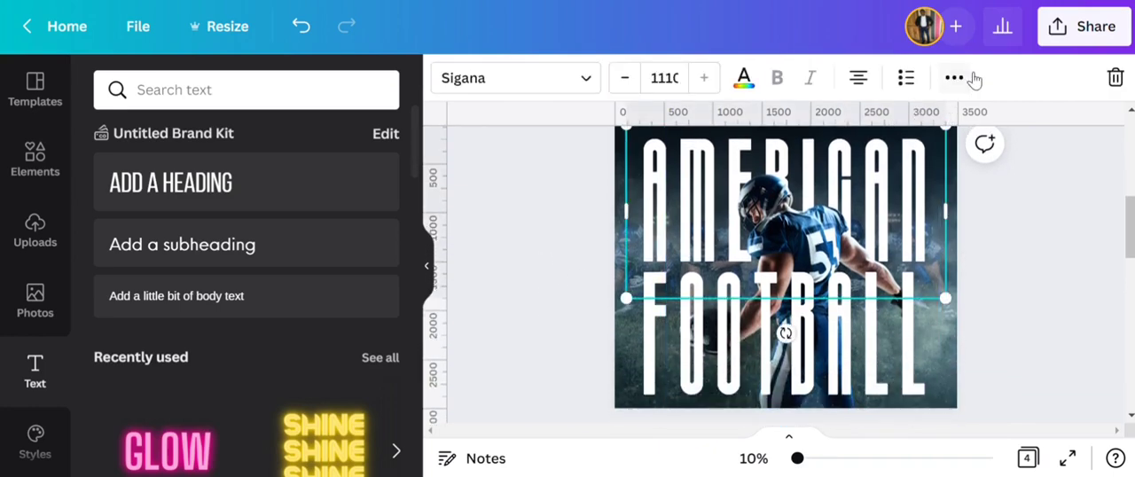
{"action": "left_click", "coordinate": [955, 79]}
{"action": "left_click", "coordinate": [516, 124]}
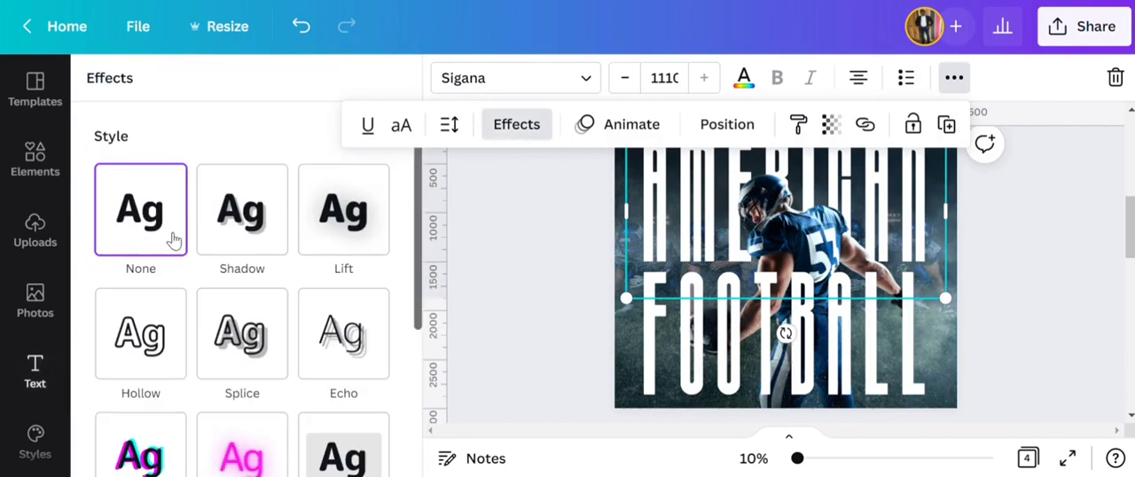
{"action": "left_click", "coordinate": [266, 257]}
{"action": "left_click_drag", "start_coordinate": [242, 326], "coordinate": [364, 328]}
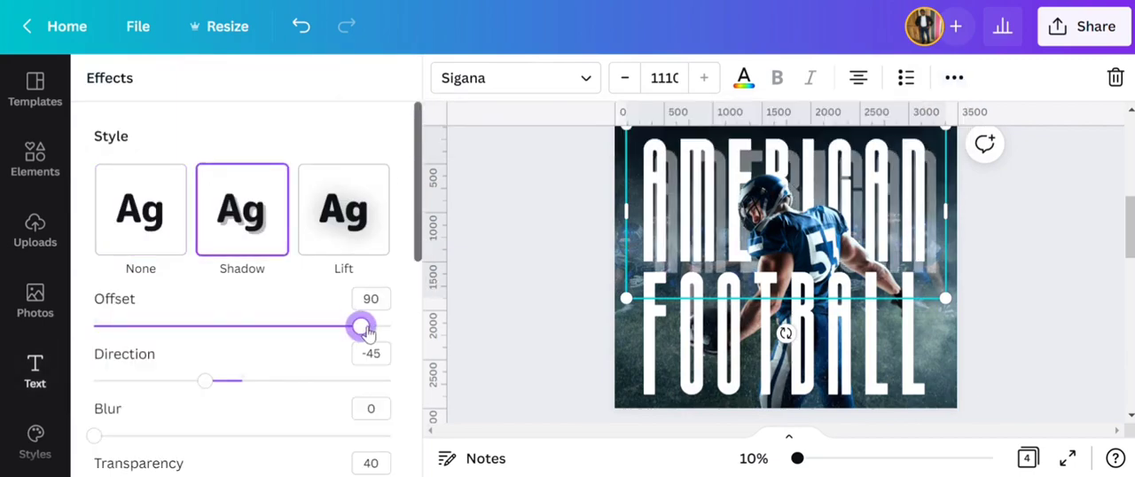
{"action": "scroll", "coordinate": [366, 436], "scroll_direction": "down", "scroll_amount": 2}
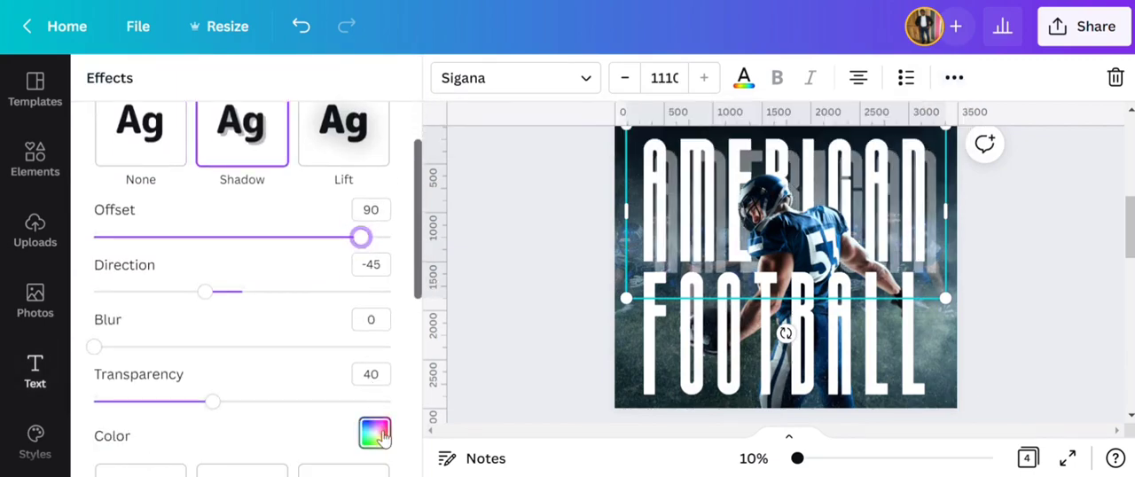
{"action": "left_click", "coordinate": [373, 431]}
{"action": "left_click", "coordinate": [165, 278]}
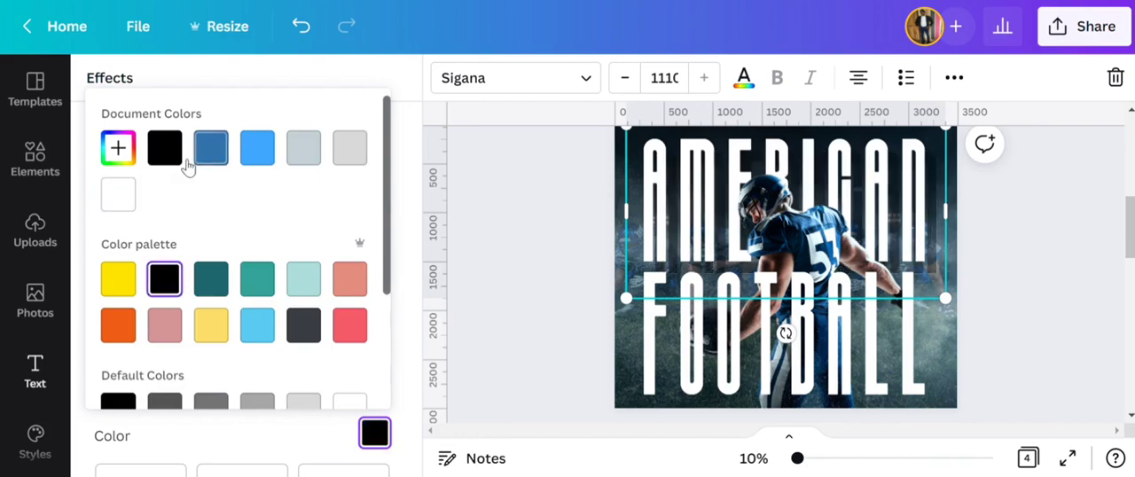
{"action": "left_click", "coordinate": [331, 84]}
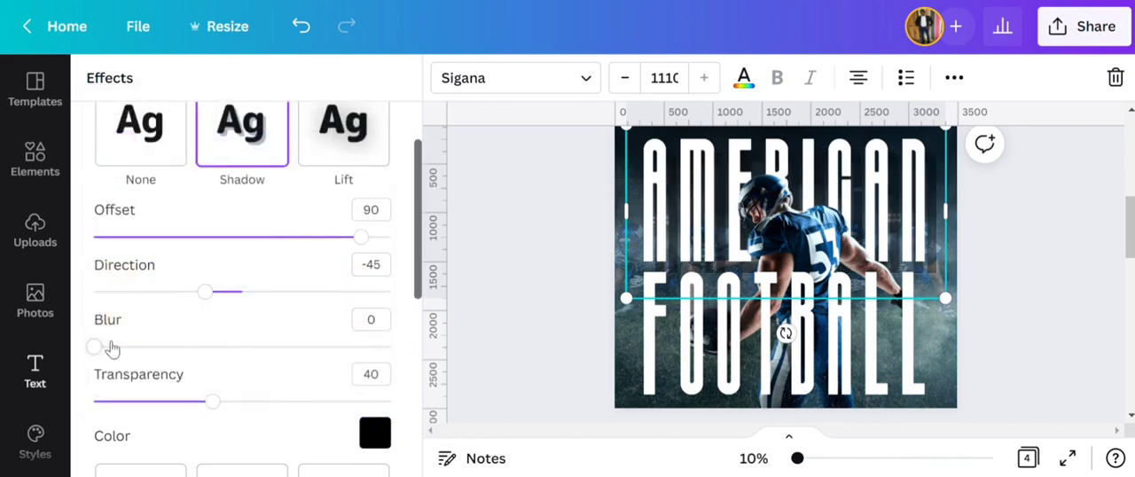
- Set the AMERICAN heading's shadow blur to 75 and its transparency to 77
{"action": "left_click_drag", "start_coordinate": [95, 347], "coordinate": [210, 357]}
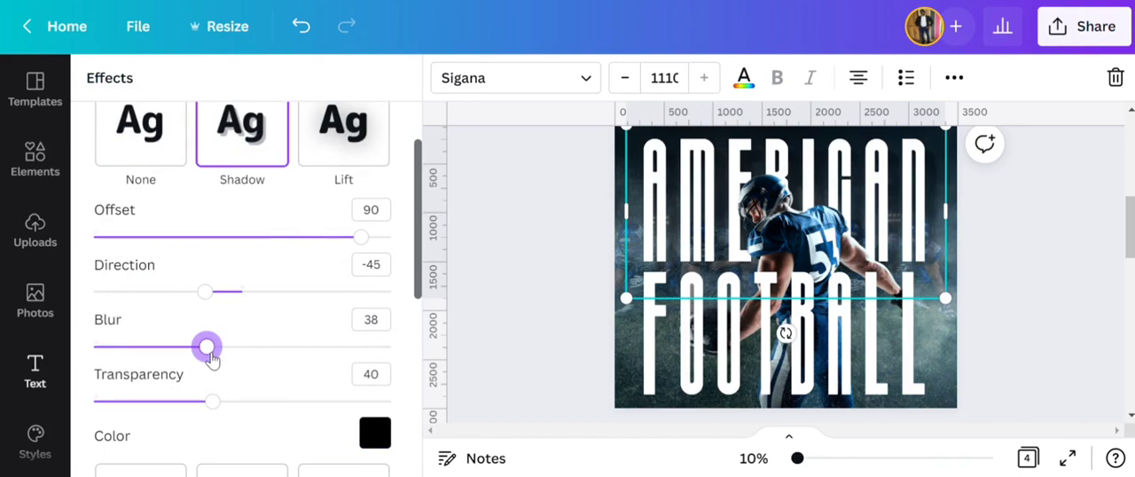
{"action": "left_click_drag", "start_coordinate": [177, 359], "coordinate": [328, 360]}
{"action": "left_click_drag", "start_coordinate": [218, 410], "coordinate": [321, 402]}
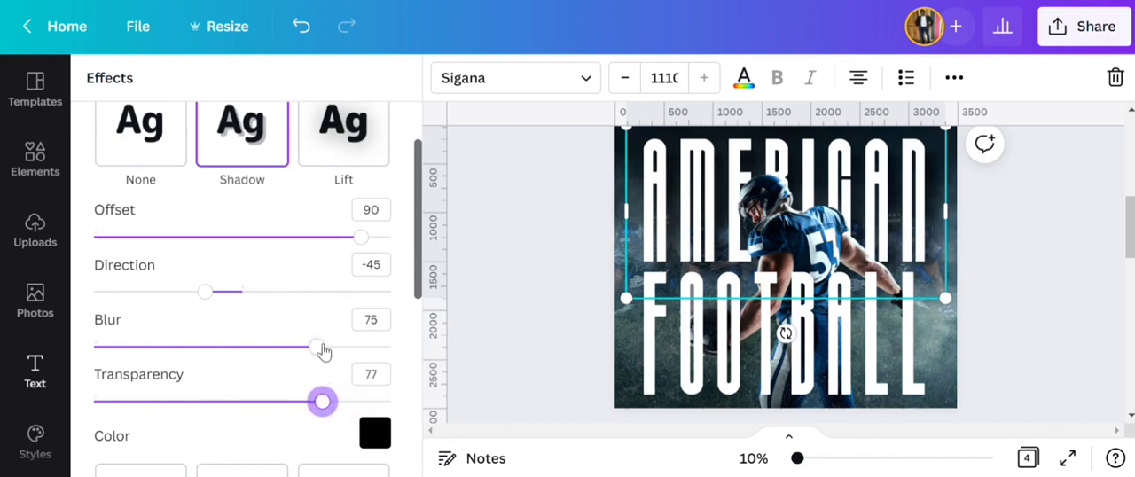
{"action": "left_click", "coordinate": [525, 283]}
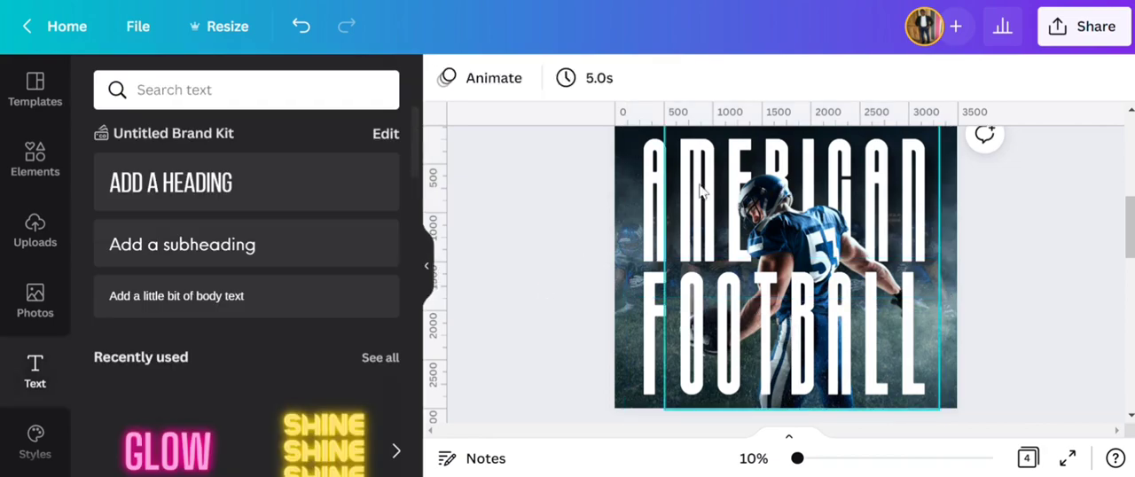
- Duplicate the player cutout so the copy lies in front of both headings
{"action": "left_click", "coordinate": [788, 217]}
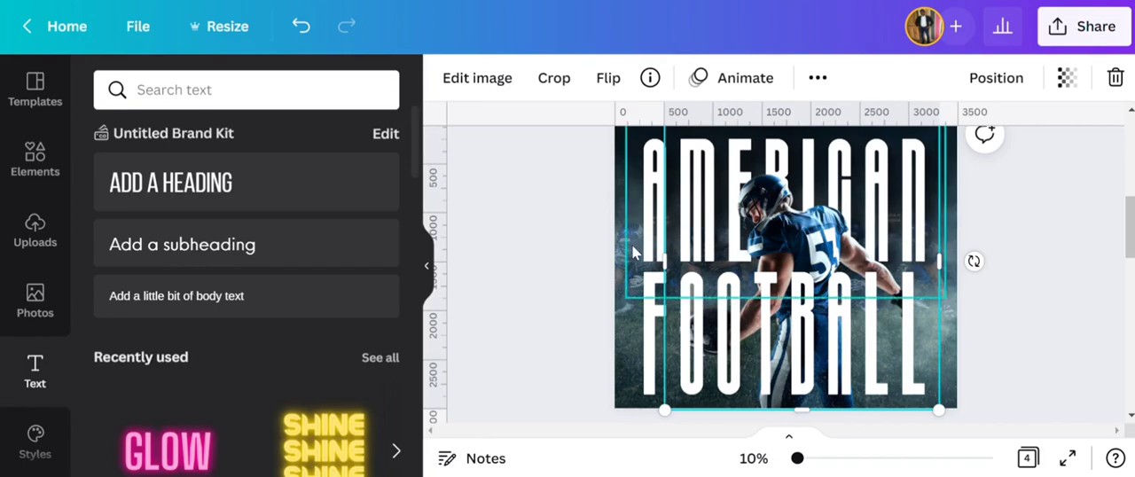
{"action": "left_click", "coordinate": [816, 77]}
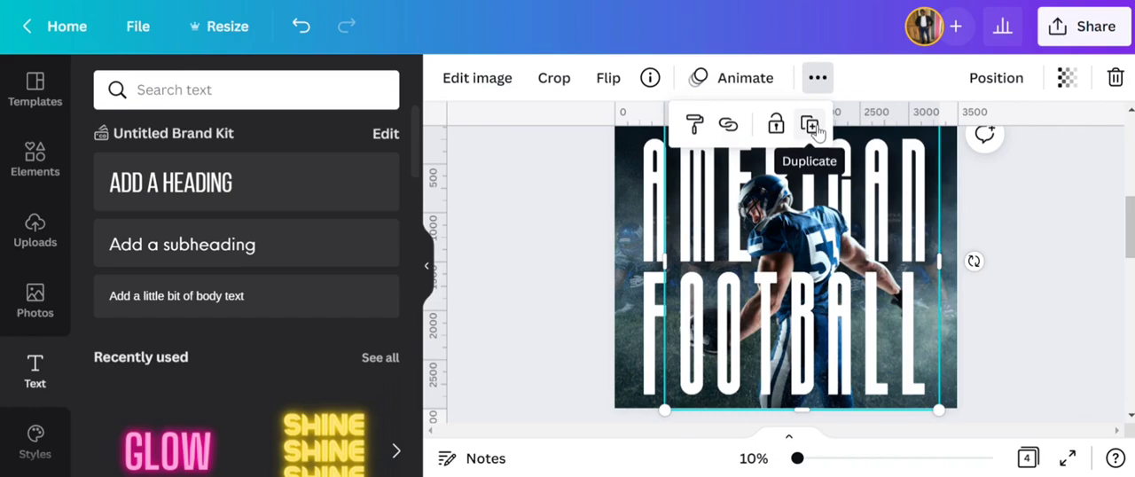
{"action": "left_click", "coordinate": [810, 128]}
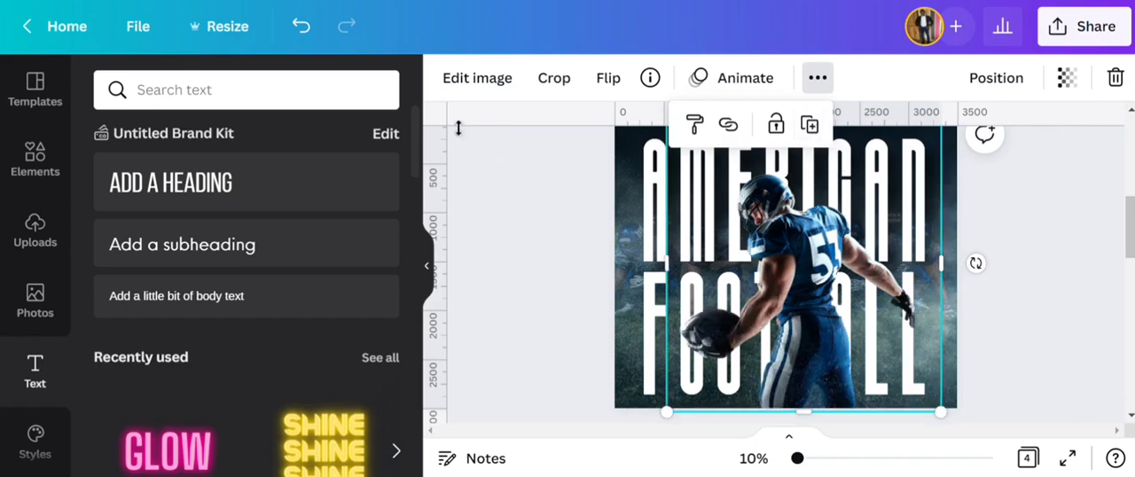
- Apply the Pixel effect from the Pixelate group to the duplicated player cutout in front of the headings
{"action": "left_click", "coordinate": [474, 79]}
{"action": "scroll", "coordinate": [262, 266], "scroll_direction": "down", "scroll_amount": 2}
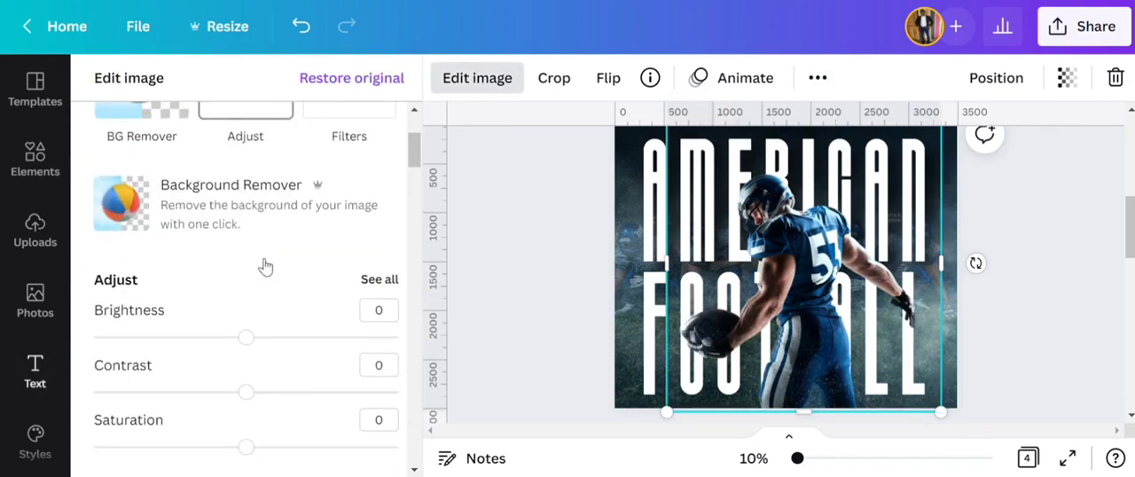
{"action": "scroll", "coordinate": [265, 266], "scroll_direction": "down", "scroll_amount": 4}
{"action": "scroll", "coordinate": [296, 263], "scroll_direction": "down", "scroll_amount": 2}
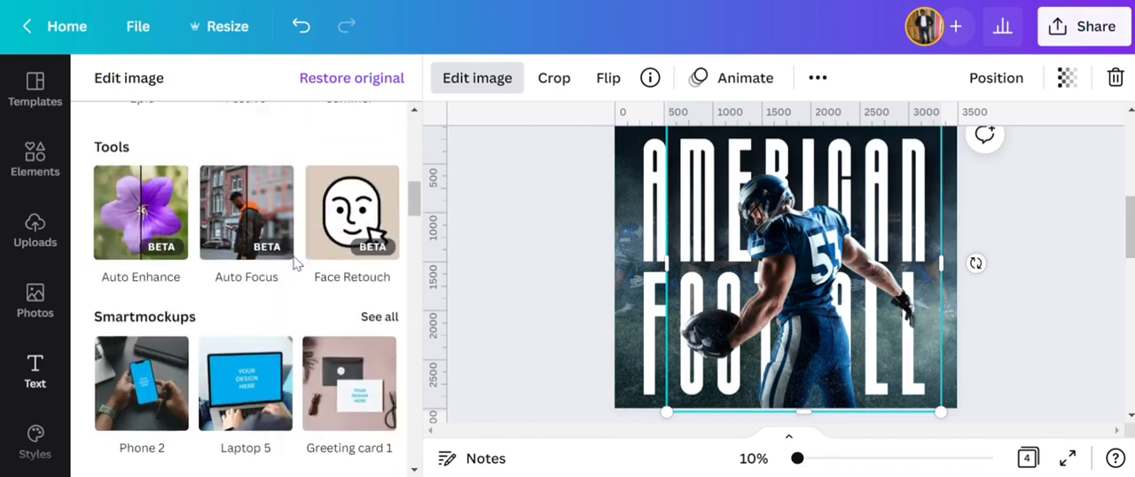
{"action": "scroll", "coordinate": [295, 263], "scroll_direction": "down", "scroll_amount": 10}
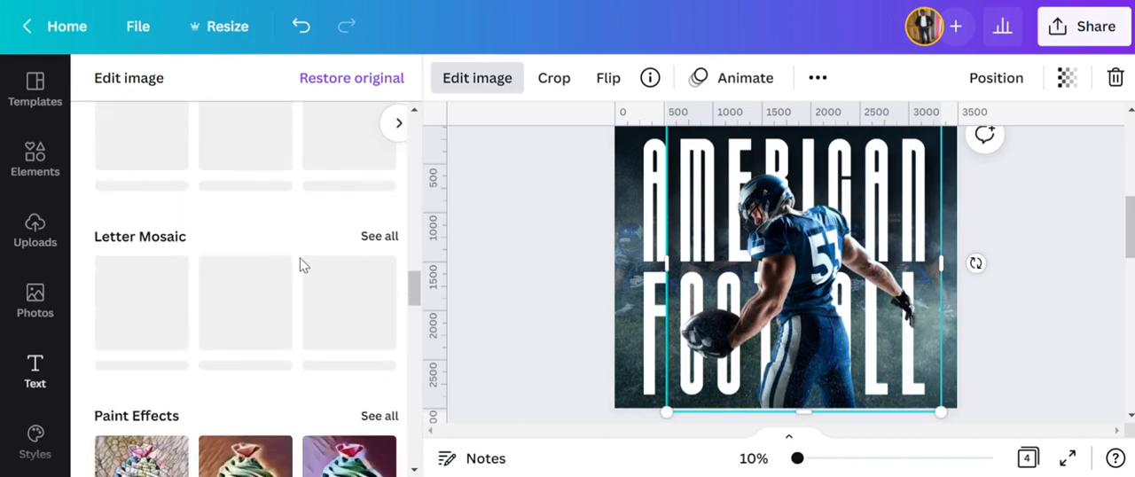
{"action": "scroll", "coordinate": [299, 264], "scroll_direction": "down", "scroll_amount": 5}
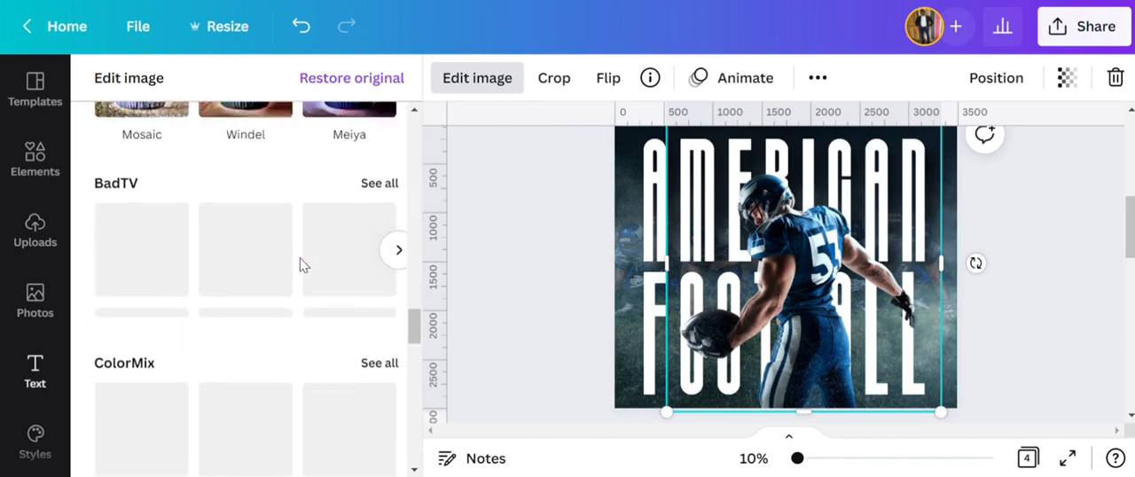
{"action": "scroll", "coordinate": [300, 263], "scroll_direction": "up", "scroll_amount": 5}
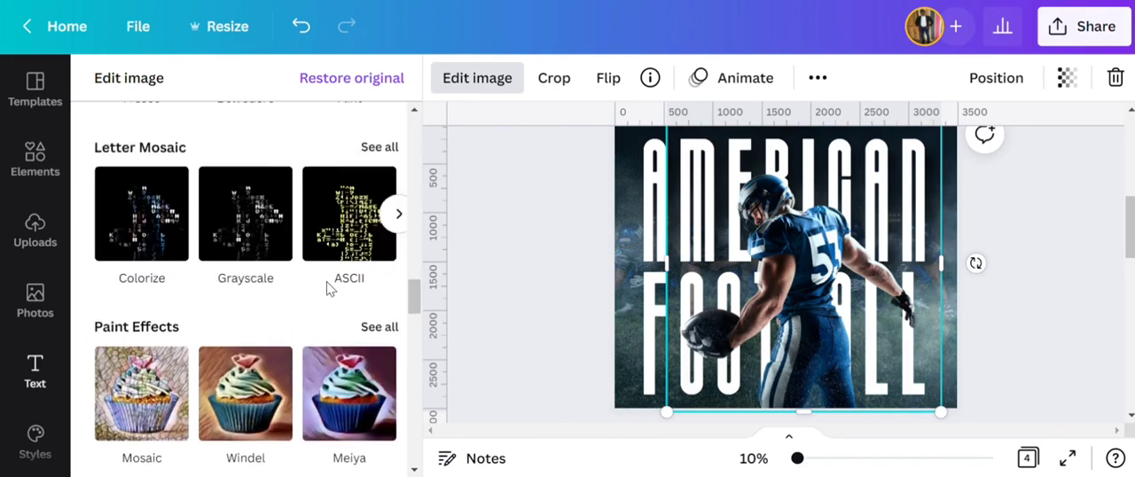
{"action": "scroll", "coordinate": [284, 268], "scroll_direction": "down", "scroll_amount": 4}
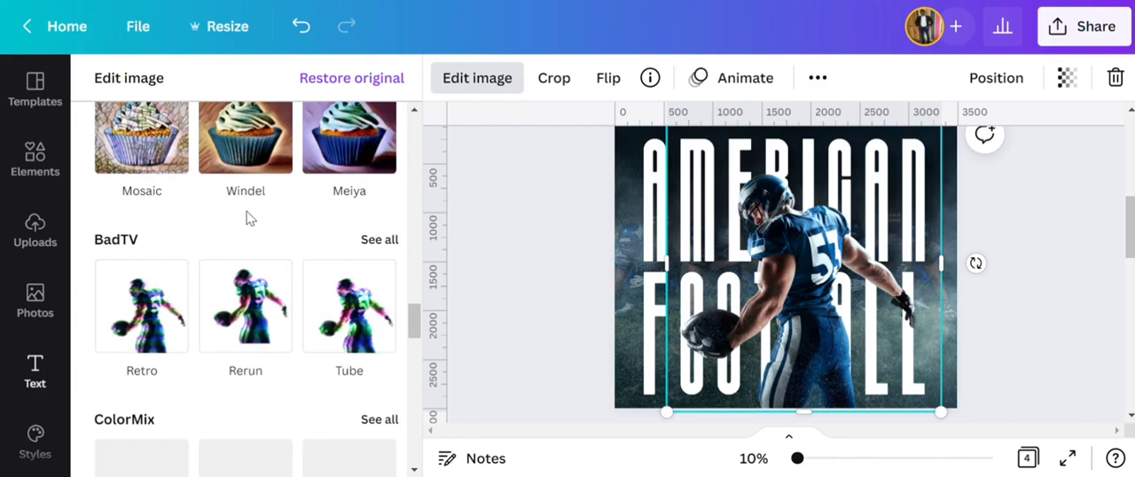
{"action": "scroll", "coordinate": [248, 218], "scroll_direction": "down", "scroll_amount": 5}
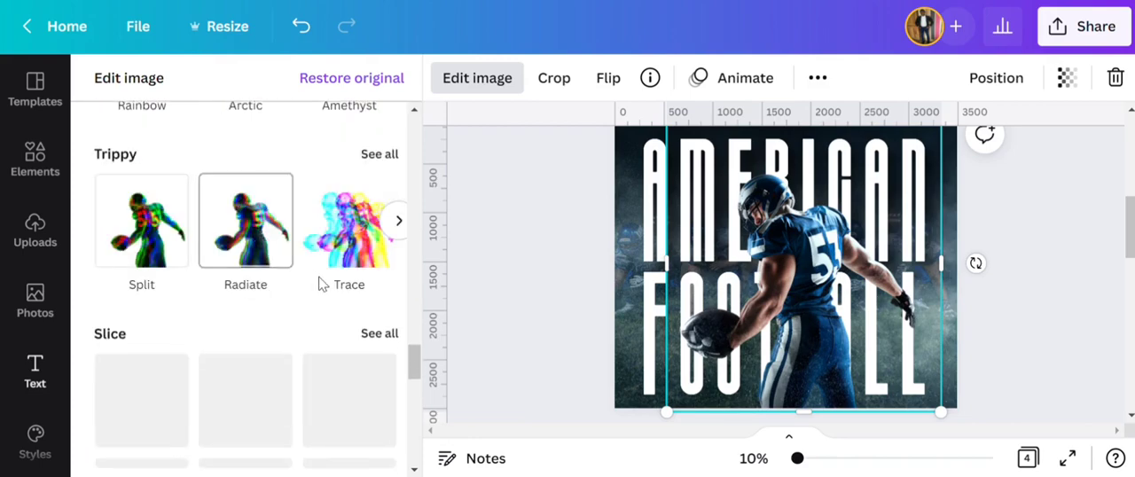
{"action": "scroll", "coordinate": [256, 309], "scroll_direction": "down", "scroll_amount": 2}
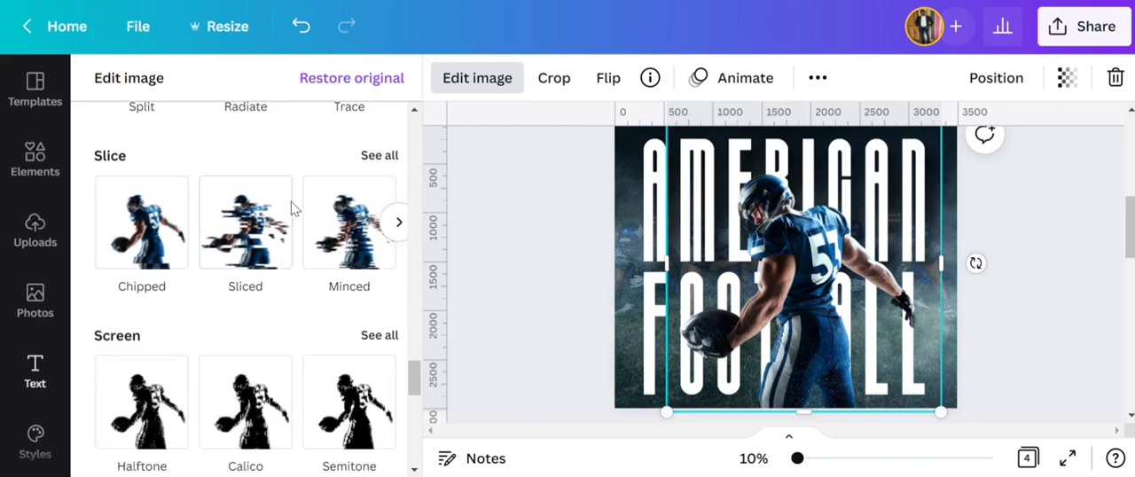
{"action": "scroll", "coordinate": [245, 275], "scroll_direction": "down", "scroll_amount": 4}
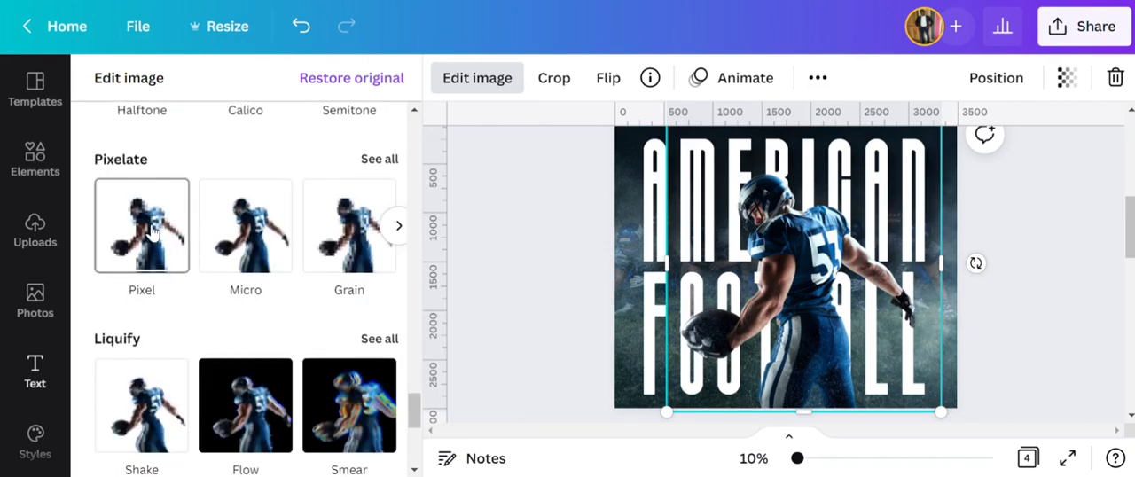
{"action": "left_click", "coordinate": [166, 229]}
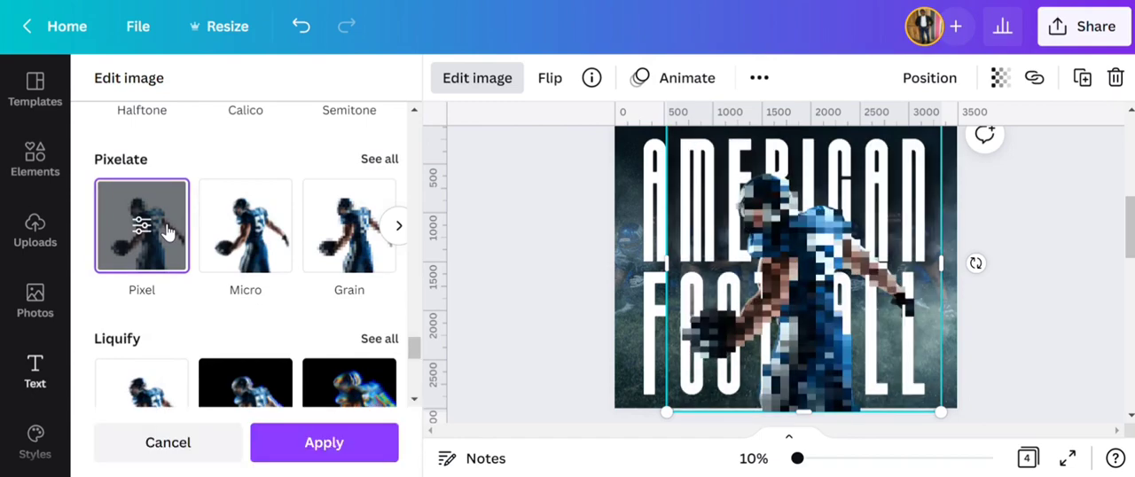
{"action": "left_click", "coordinate": [330, 442]}
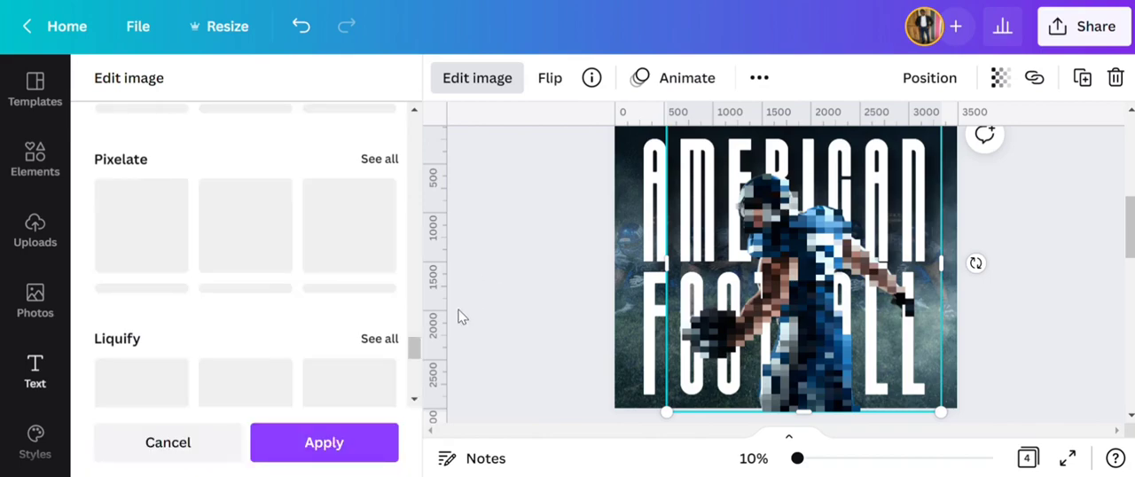
{"action": "left_click", "coordinate": [549, 293]}
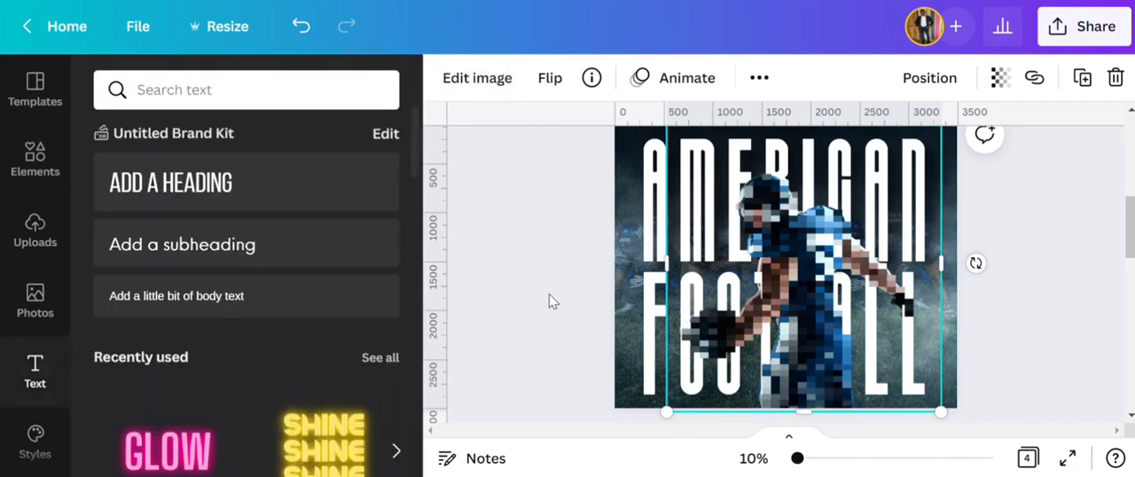
{"action": "left_click", "coordinate": [549, 294]}
- Align the pixelated cutout with the page's bottom edge and send it backward behind the FOOTBALL heading and the sharp player
{"action": "left_click_drag", "start_coordinate": [738, 303], "coordinate": [733, 300]}
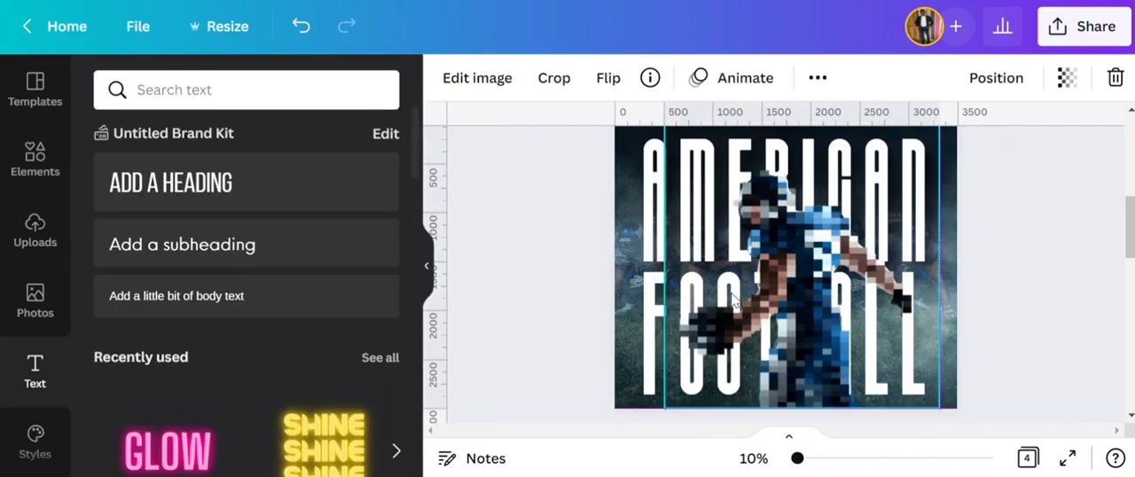
{"action": "left_click", "coordinate": [996, 77]}
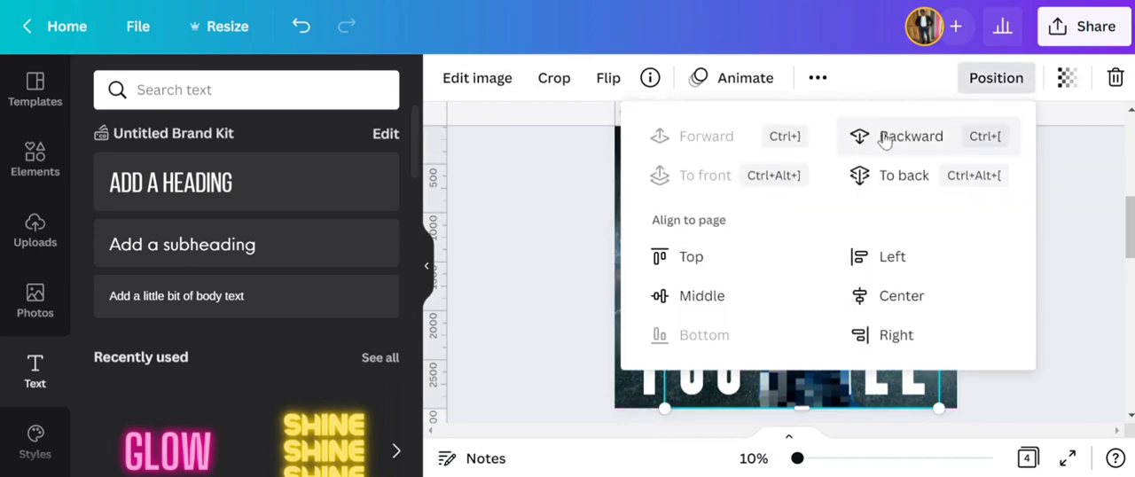
{"action": "left_click", "coordinate": [558, 218]}
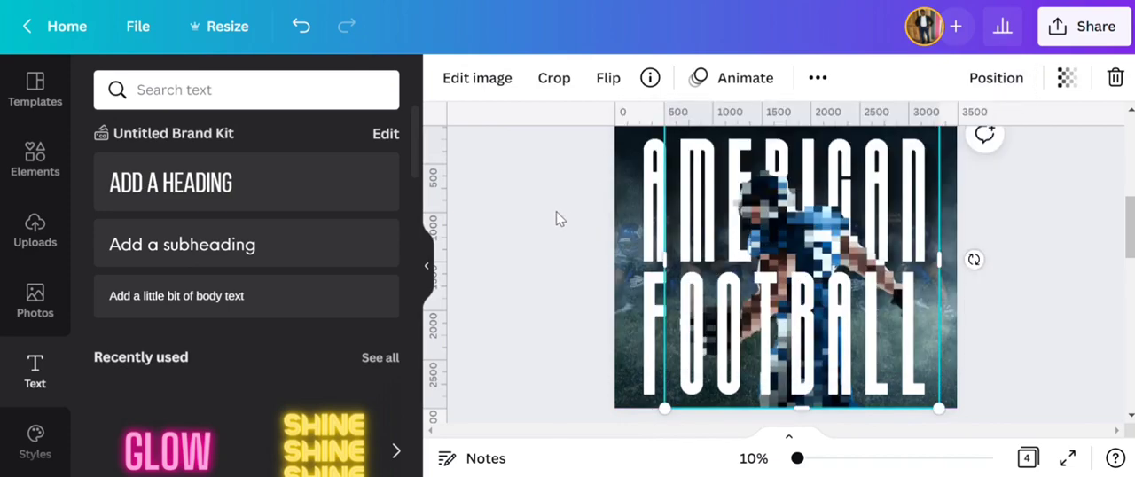
{"action": "left_click", "coordinate": [1007, 90]}
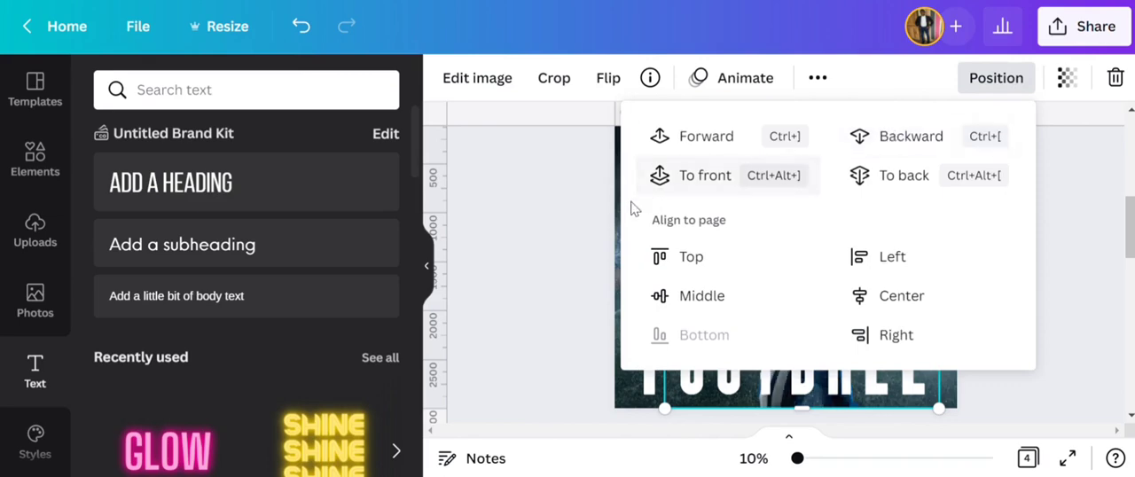
{"action": "left_click", "coordinate": [572, 223]}
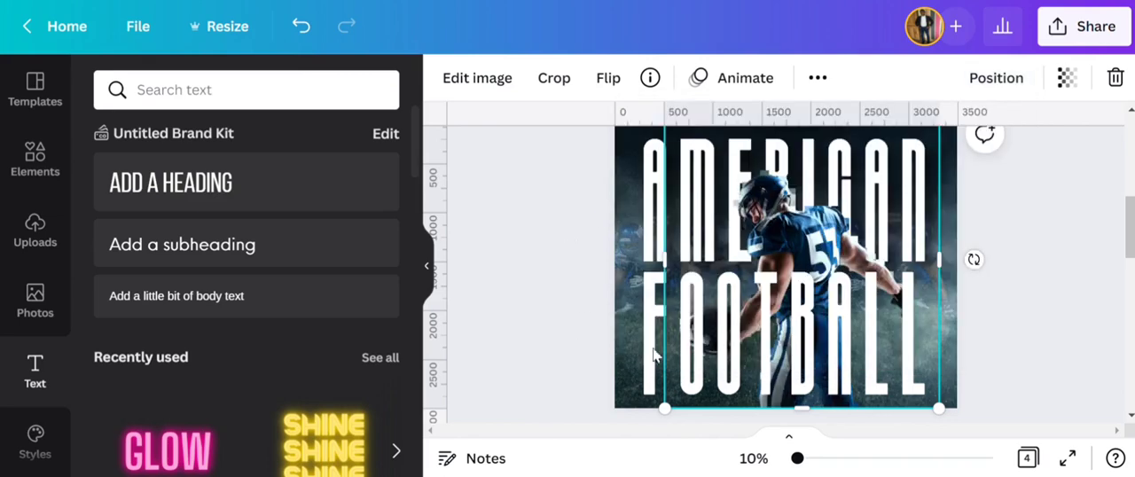
- Examine the pixelated edges around the player's helmet, arms and legs at 25% zoom, and return to the whole-page view
{"action": "left_click", "coordinate": [769, 460]}
{"action": "left_click", "coordinate": [755, 270]}
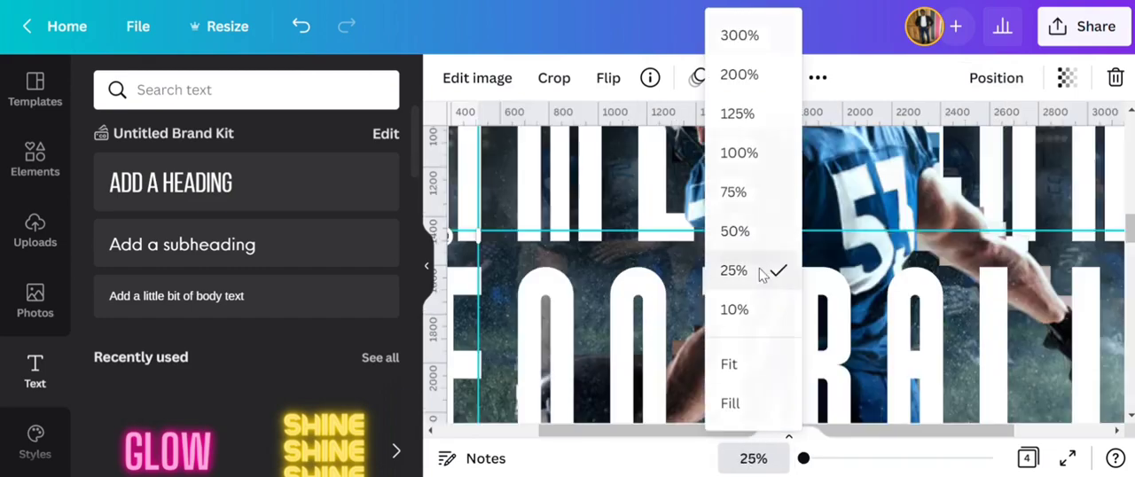
{"action": "scroll", "coordinate": [652, 373], "scroll_direction": "up", "scroll_amount": 4}
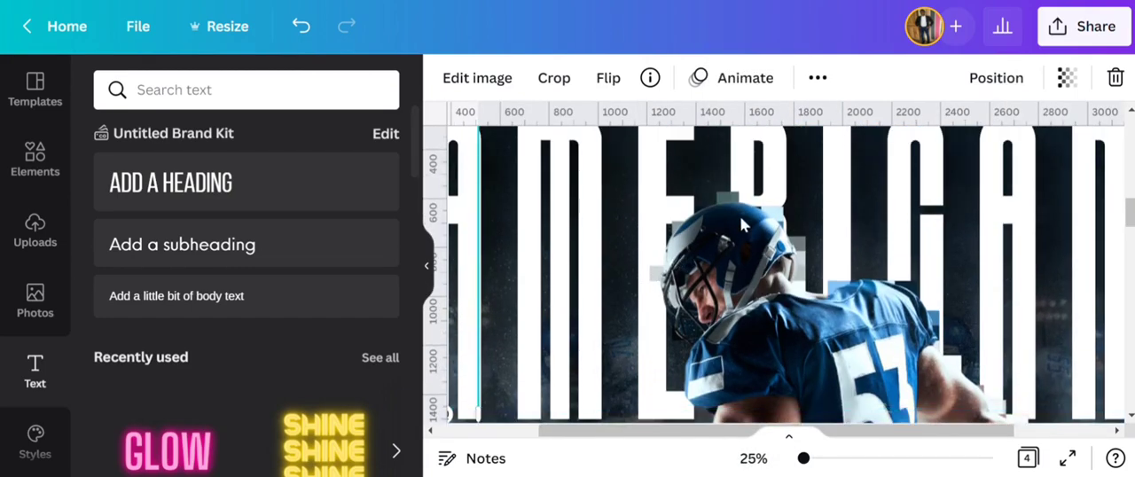
{"action": "scroll", "coordinate": [742, 225], "scroll_direction": "down", "scroll_amount": 4}
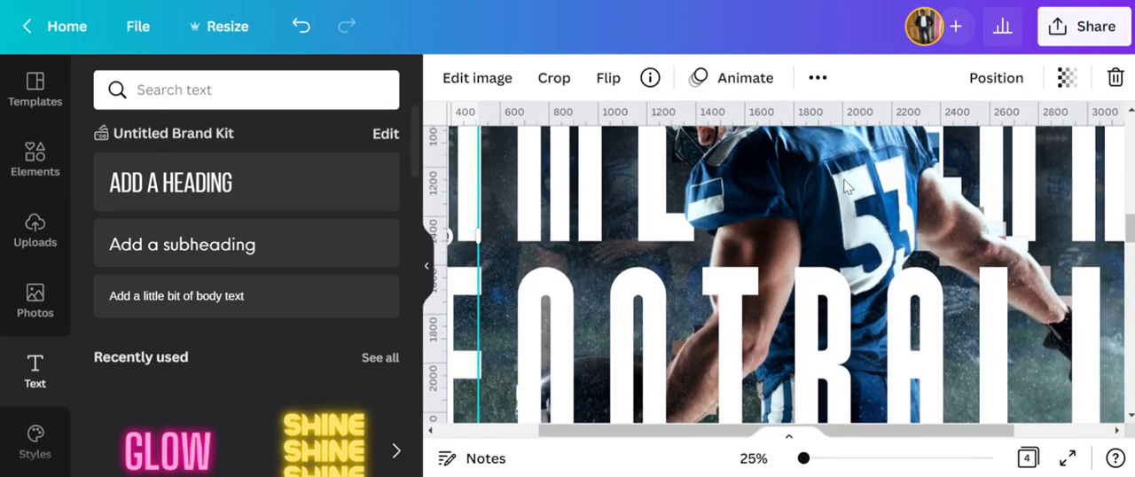
{"action": "scroll", "coordinate": [845, 193], "scroll_direction": "down", "scroll_amount": 3}
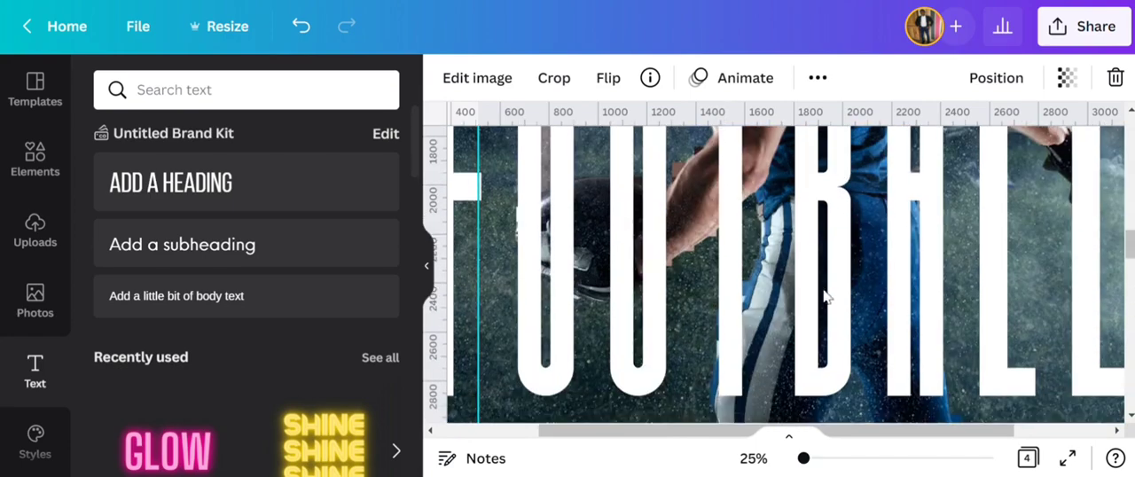
{"action": "scroll", "coordinate": [825, 297], "scroll_direction": "up", "scroll_amount": 3}
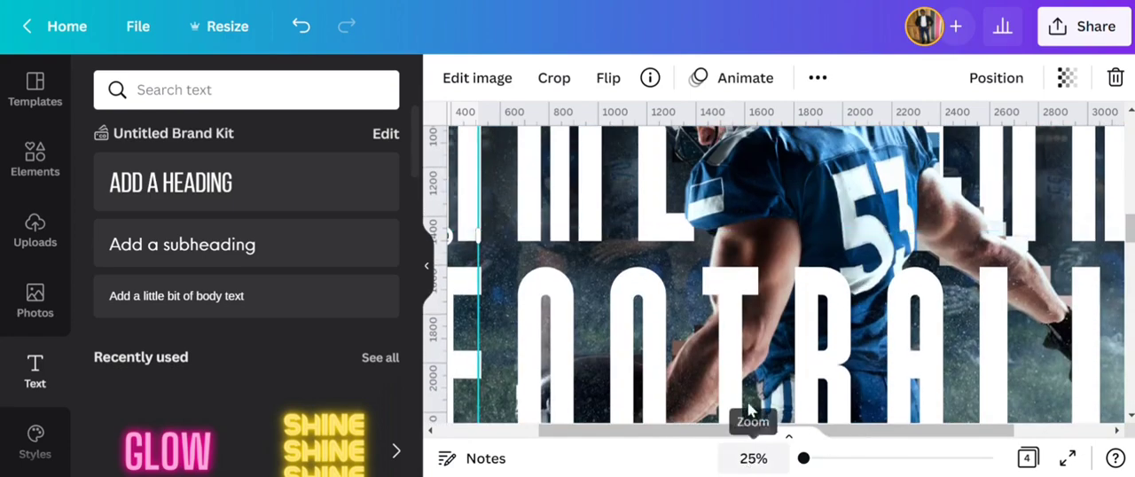
{"action": "left_click", "coordinate": [755, 458]}
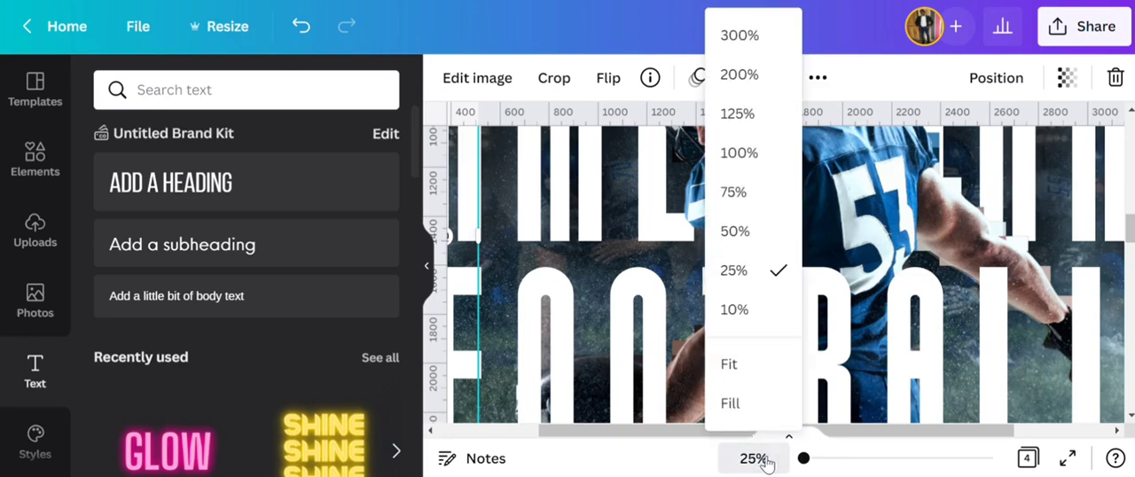
{"action": "left_click", "coordinate": [725, 362]}
{"action": "left_click", "coordinate": [585, 280]}
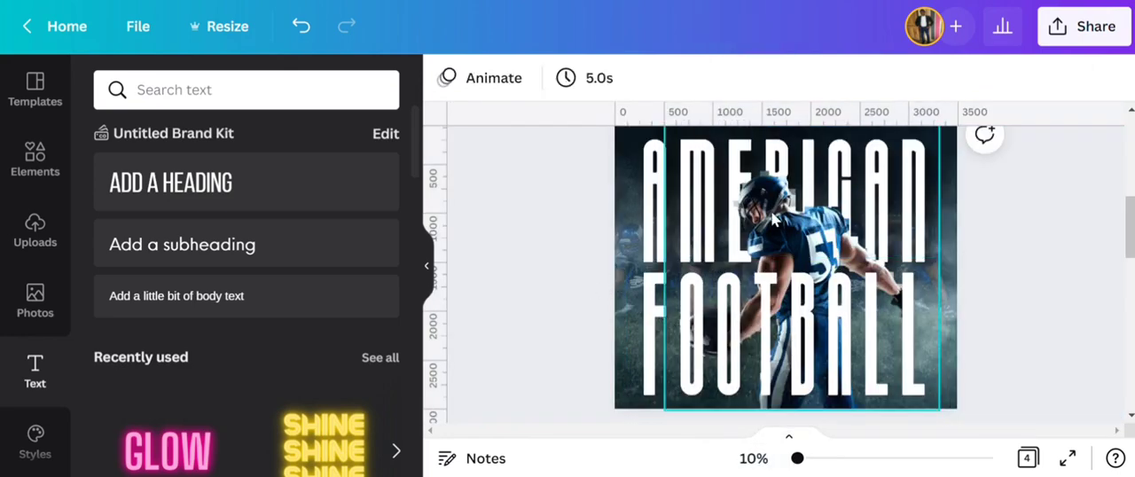
- Select the sharp player cutout and look through its adjustments, filters, tools and shadow options
{"action": "left_click", "coordinate": [822, 142]}
{"action": "left_click", "coordinate": [818, 78]}
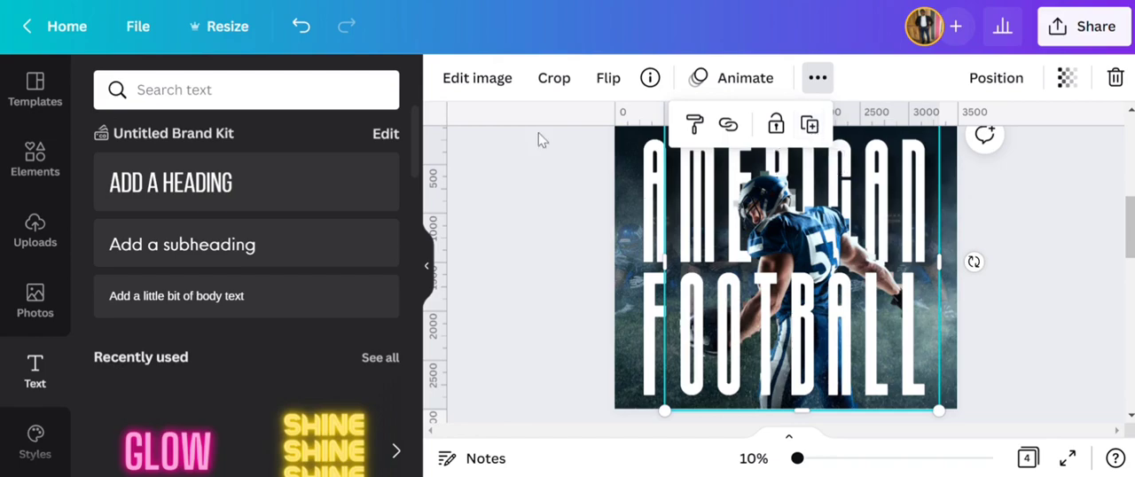
{"action": "left_click", "coordinate": [476, 79]}
{"action": "scroll", "coordinate": [271, 252], "scroll_direction": "down", "scroll_amount": 3}
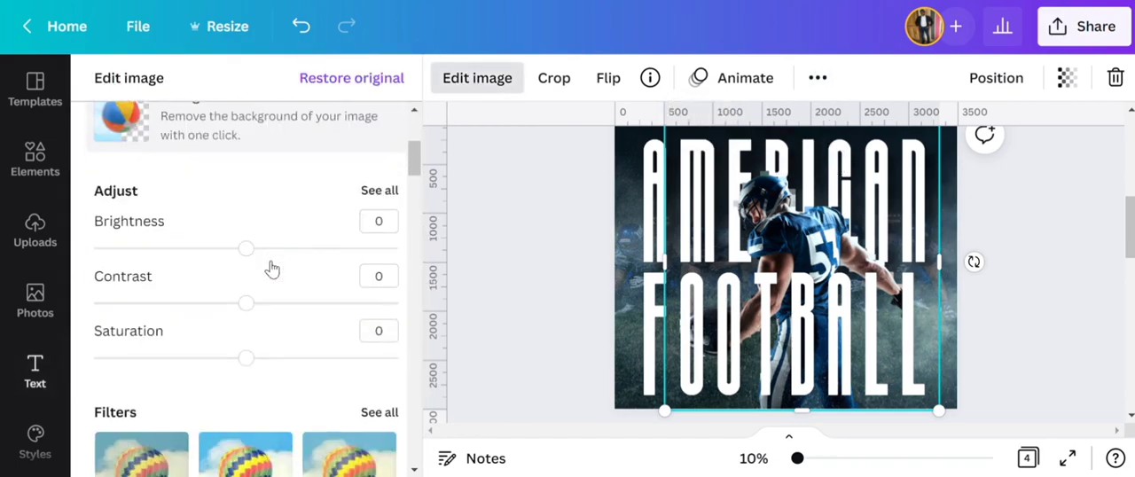
{"action": "scroll", "coordinate": [270, 253], "scroll_direction": "down", "scroll_amount": 3}
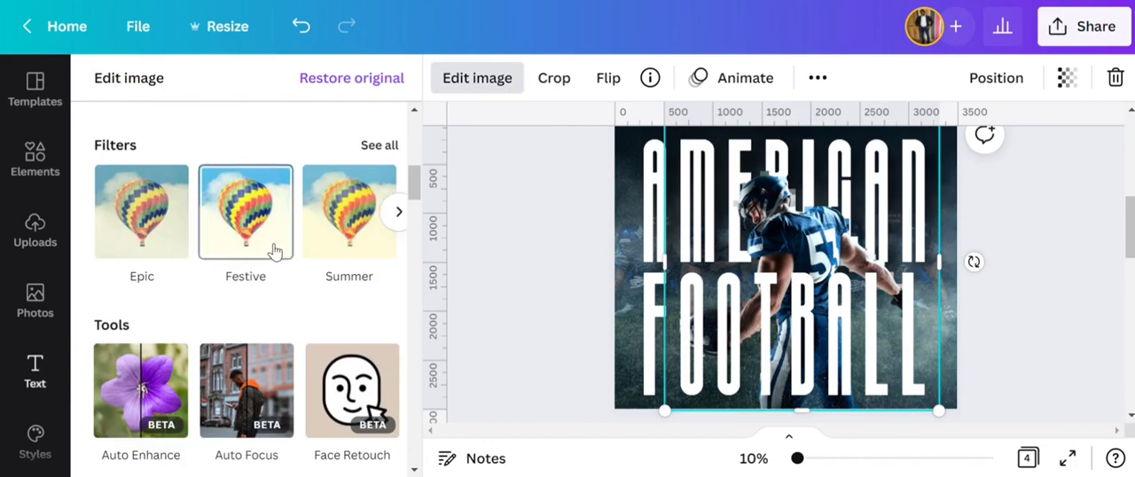
{"action": "scroll", "coordinate": [271, 252], "scroll_direction": "down", "scroll_amount": 4}
{"action": "scroll", "coordinate": [273, 243], "scroll_direction": "up", "scroll_amount": 5}
{"action": "scroll", "coordinate": [260, 257], "scroll_direction": "down", "scroll_amount": 6}
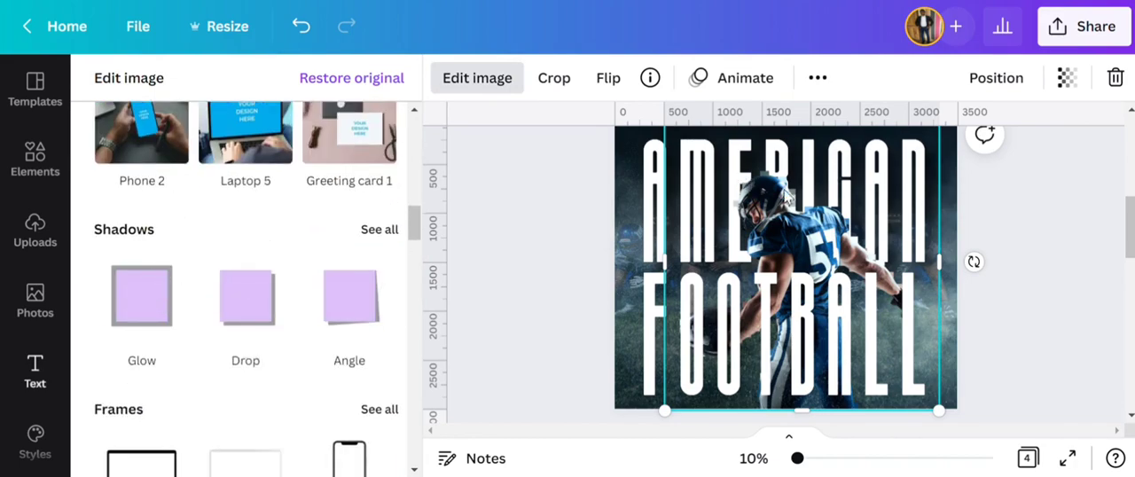
- Undo the last change and duplicate the sharp player cutout so the copy lies in front of the FOOTBALL heading
{"action": "left_click", "coordinate": [302, 26]}
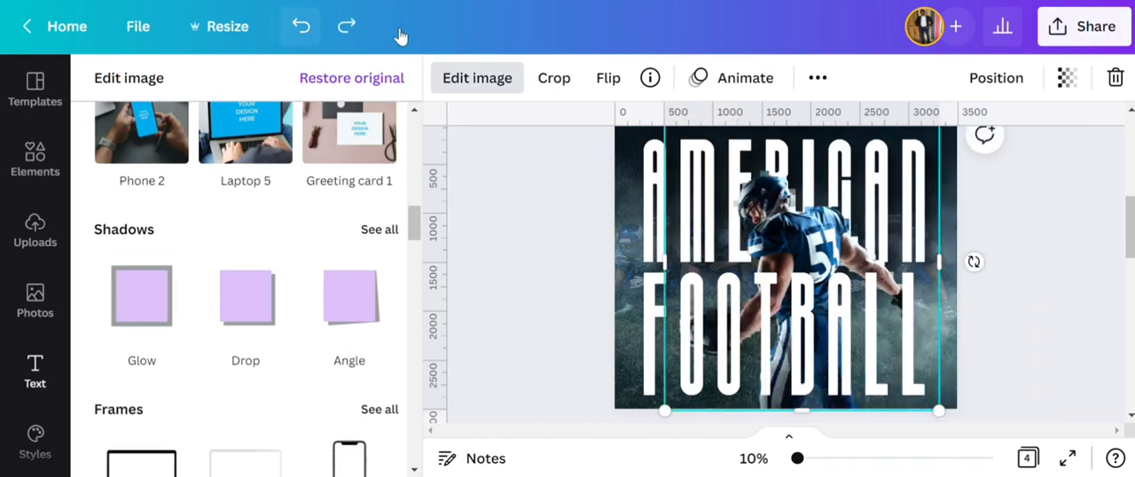
{"action": "left_click", "coordinate": [817, 78]}
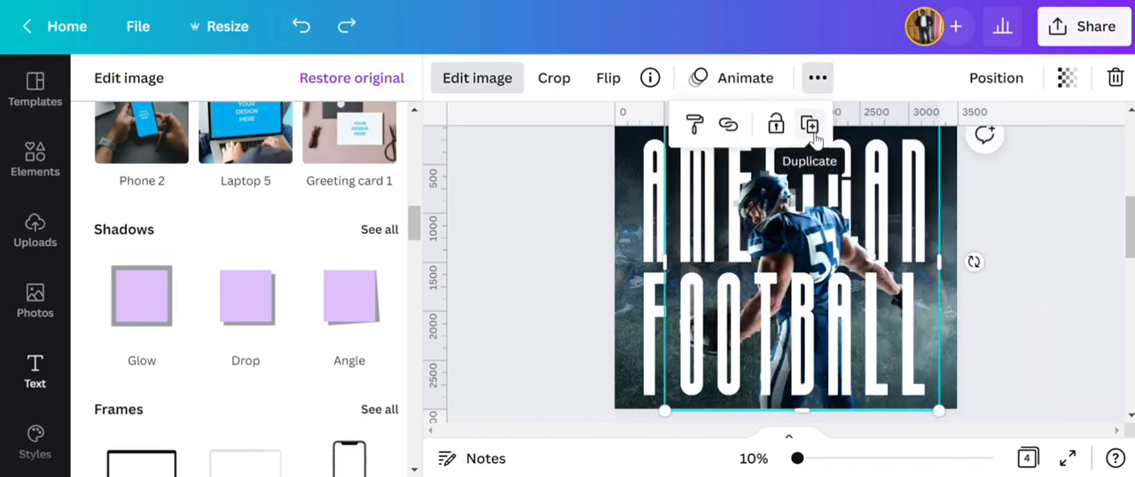
{"action": "left_click", "coordinate": [809, 126]}
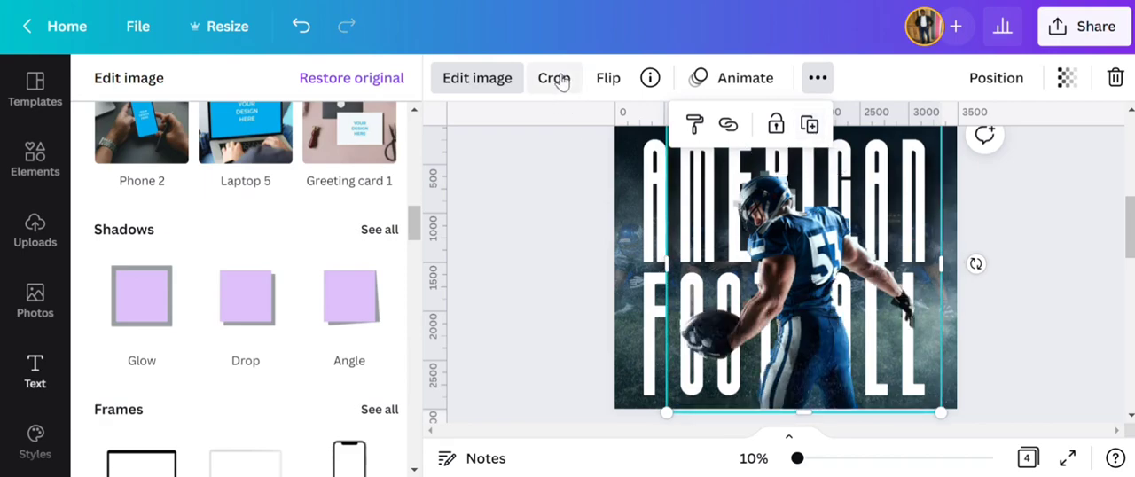
- Apply the Street filter to the duplicated player cutout and raise its intensity to the maximum
{"action": "left_click", "coordinate": [500, 88]}
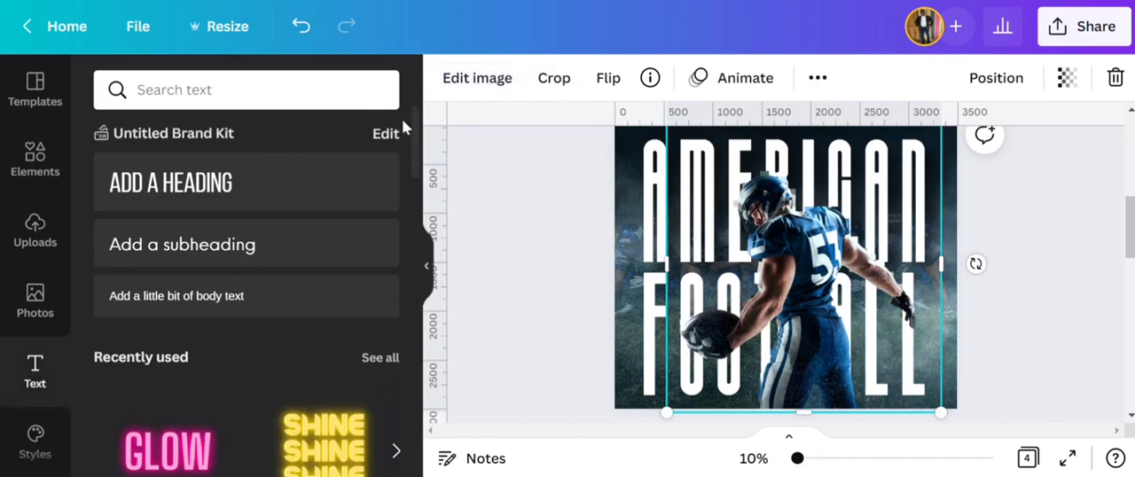
{"action": "left_click", "coordinate": [492, 83]}
{"action": "scroll", "coordinate": [310, 277], "scroll_direction": "down", "scroll_amount": 8}
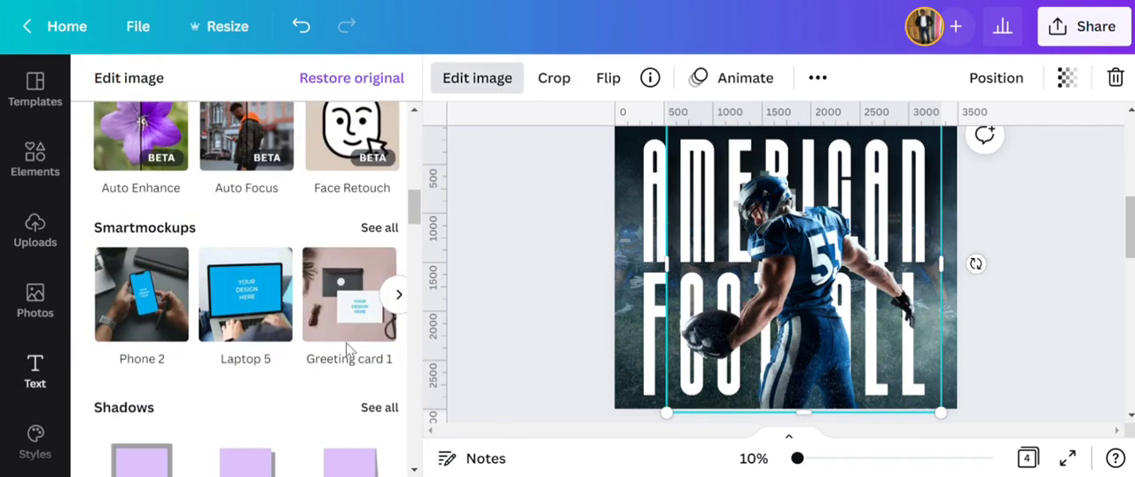
{"action": "scroll", "coordinate": [349, 329], "scroll_direction": "up", "scroll_amount": 4}
{"action": "scroll", "coordinate": [195, 304], "scroll_direction": "up", "scroll_amount": 2}
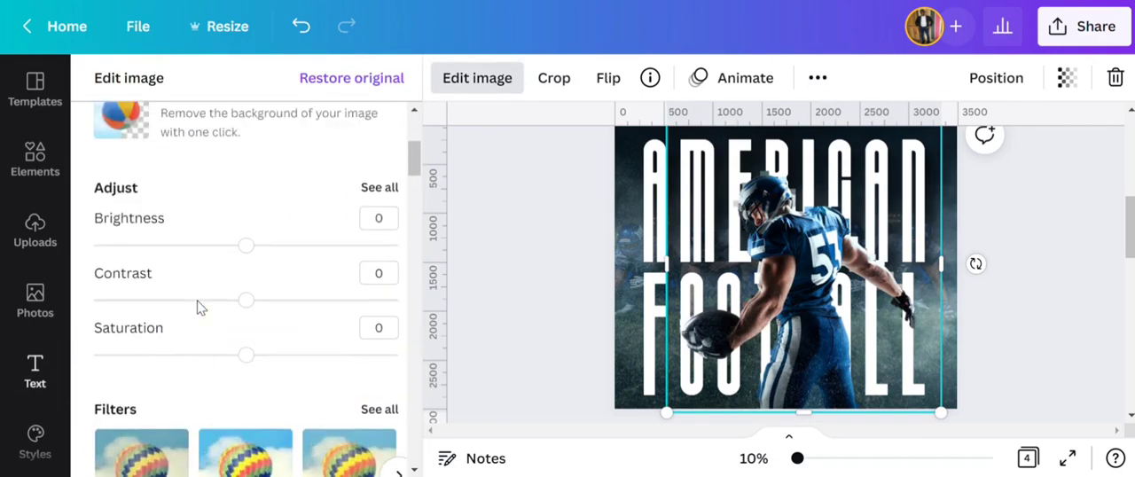
{"action": "scroll", "coordinate": [322, 277], "scroll_direction": "down", "scroll_amount": 2}
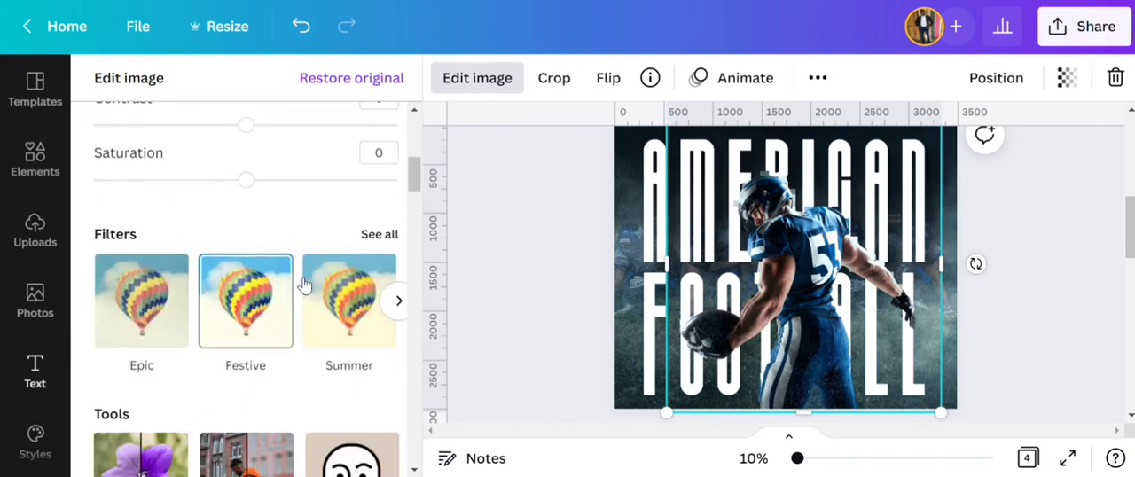
{"action": "left_click", "coordinate": [378, 233]}
{"action": "scroll", "coordinate": [354, 275], "scroll_direction": "down", "scroll_amount": 6}
{"action": "left_click", "coordinate": [272, 391]}
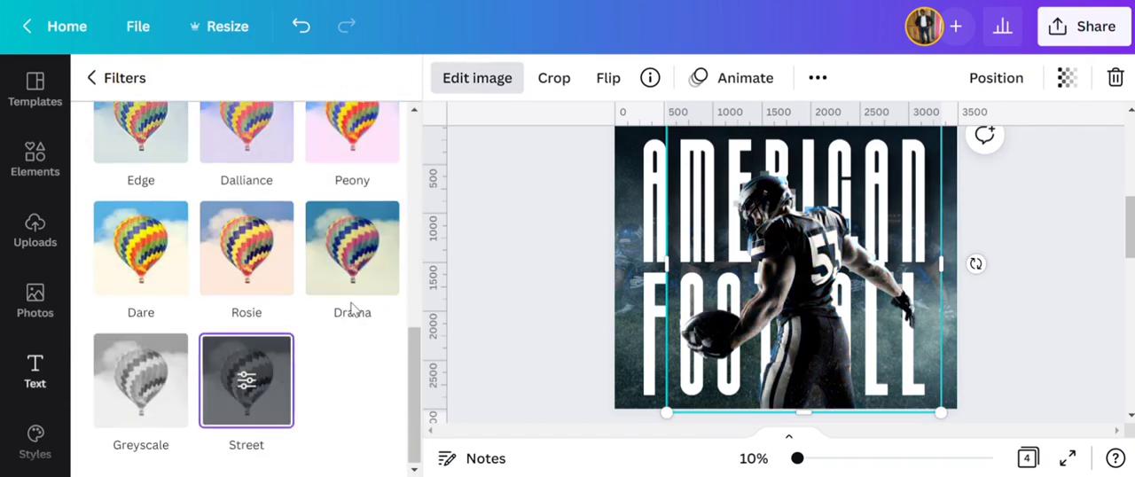
{"action": "left_click", "coordinate": [272, 423]}
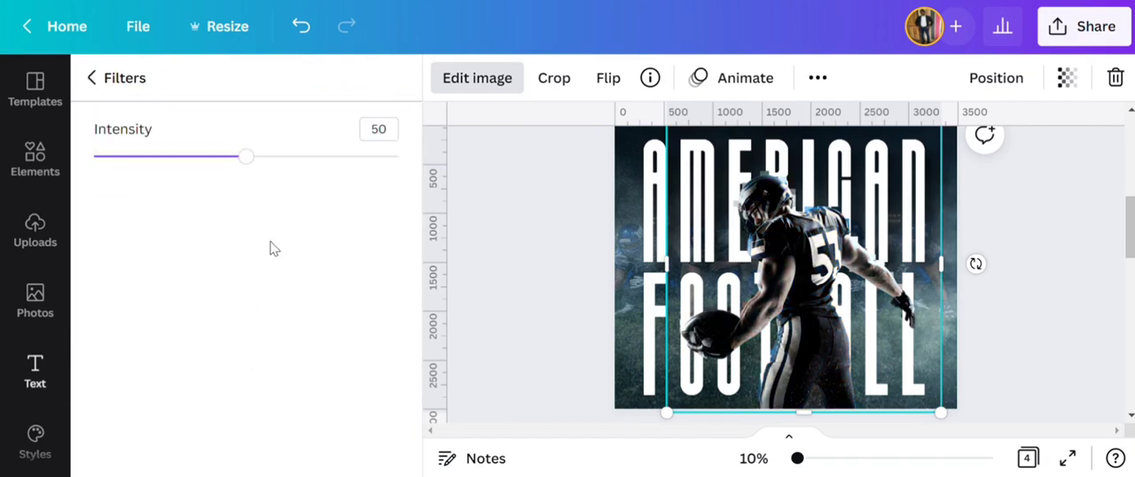
{"action": "left_click_drag", "start_coordinate": [248, 156], "coordinate": [448, 159]}
{"action": "left_click", "coordinate": [500, 225]}
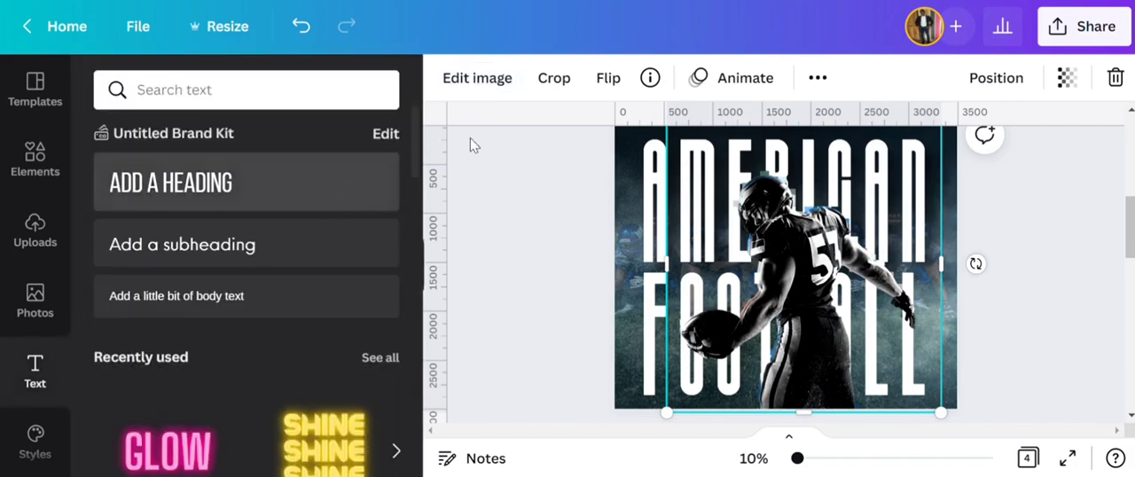
- Turn the duplicated player into a soft dark silhouette with brightness -100, contrast 100 and blur 26
{"action": "left_click", "coordinate": [493, 80]}
{"action": "scroll", "coordinate": [337, 322], "scroll_direction": "down", "scroll_amount": 3}
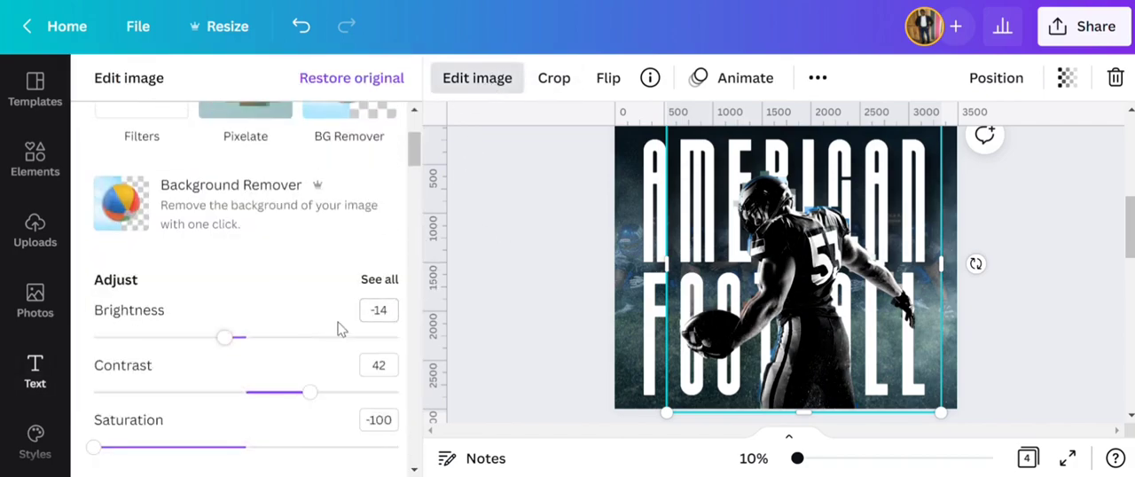
{"action": "left_click_drag", "start_coordinate": [233, 341], "coordinate": [94, 338]}
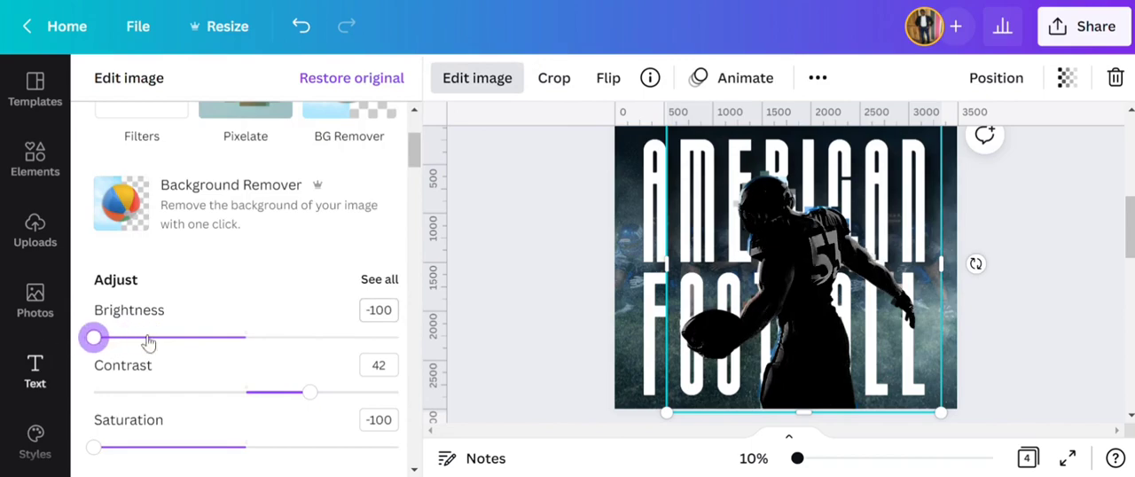
{"action": "left_click_drag", "start_coordinate": [310, 391], "coordinate": [444, 393]}
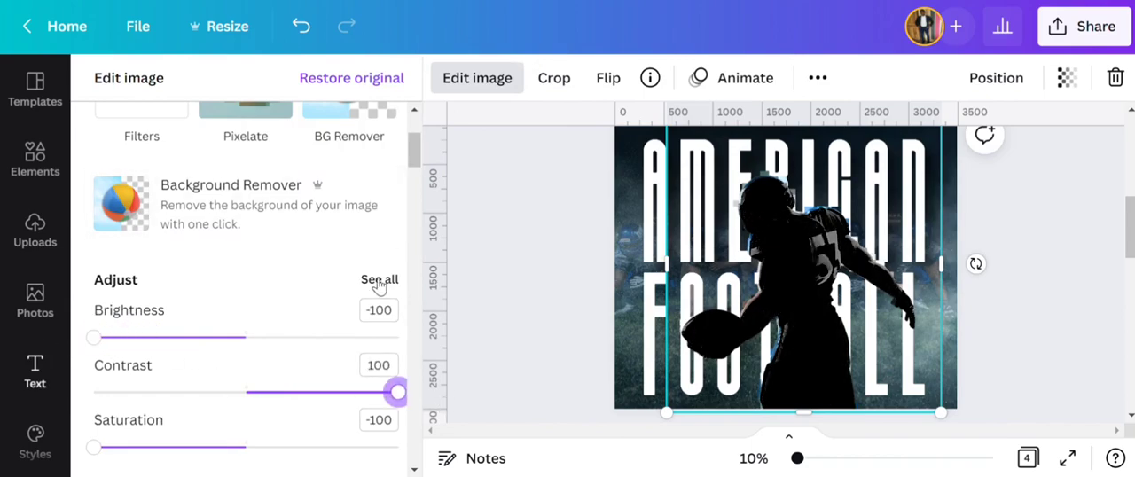
{"action": "scroll", "coordinate": [377, 282], "scroll_direction": "down", "scroll_amount": 2}
{"action": "left_click", "coordinate": [379, 192]}
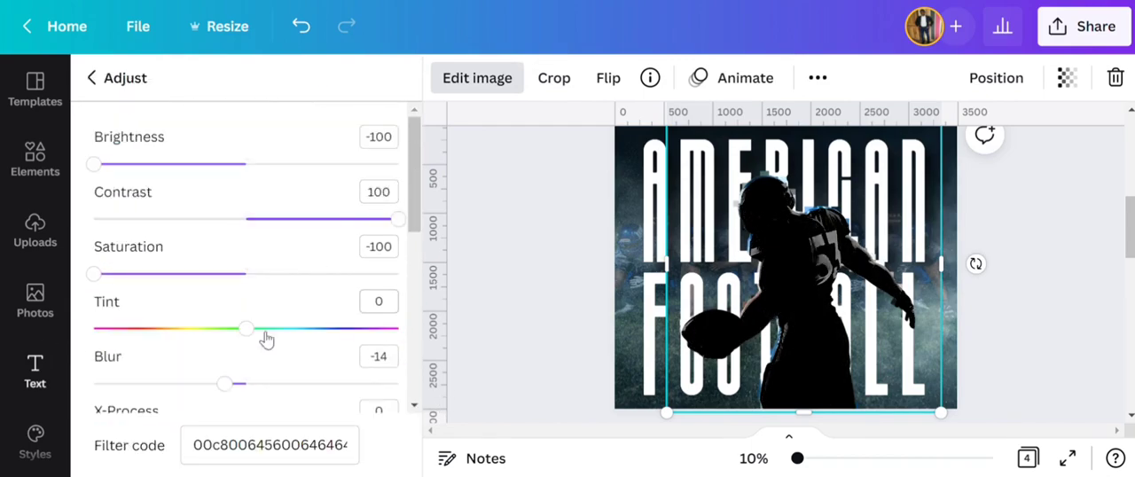
{"action": "left_click_drag", "start_coordinate": [237, 393], "coordinate": [301, 399]}
- Offset the blurred silhouette slightly up and to the right of the player and send it backward behind the FOOTBALL heading and sharp player
{"action": "left_click_drag", "start_coordinate": [788, 286], "coordinate": [800, 276]}
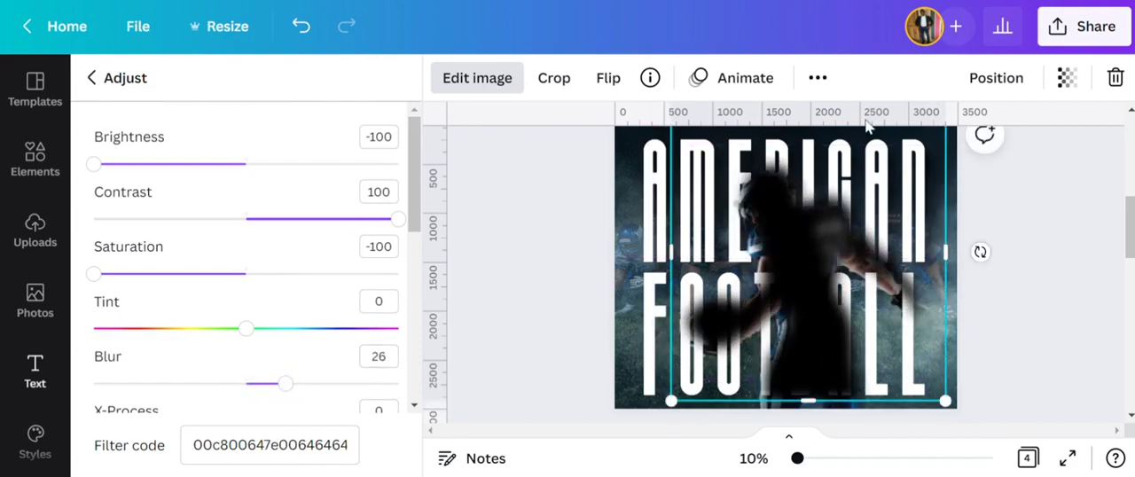
{"action": "left_click", "coordinate": [976, 79]}
{"action": "left_click", "coordinate": [928, 142]}
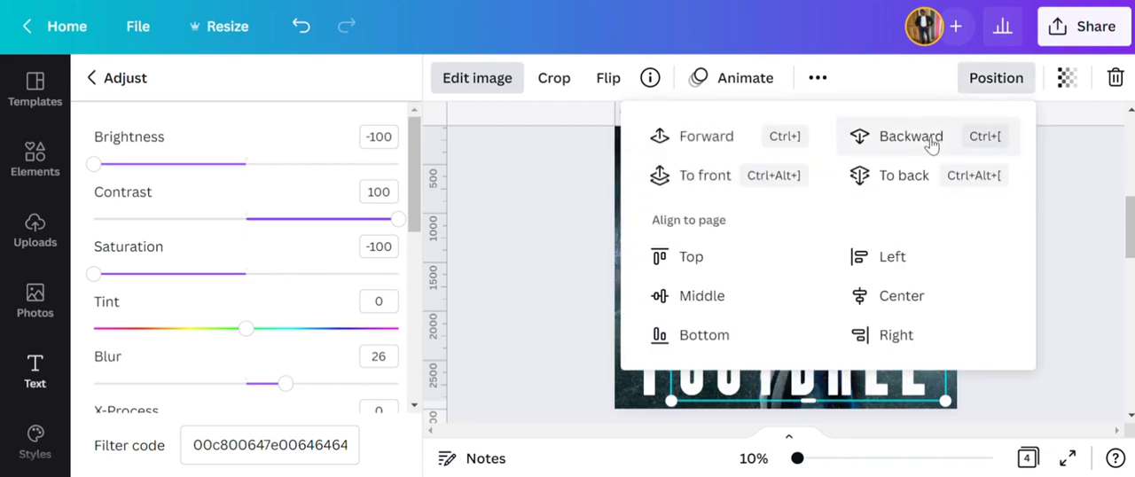
- Set the blurred silhouette's transparency to 32 so it acts as a soft shadow, and deselect it
{"action": "scroll", "coordinate": [1078, 257], "scroll_direction": "up", "scroll_amount": 2}
{"action": "scroll", "coordinate": [1078, 257], "scroll_direction": "up", "scroll_amount": 2}
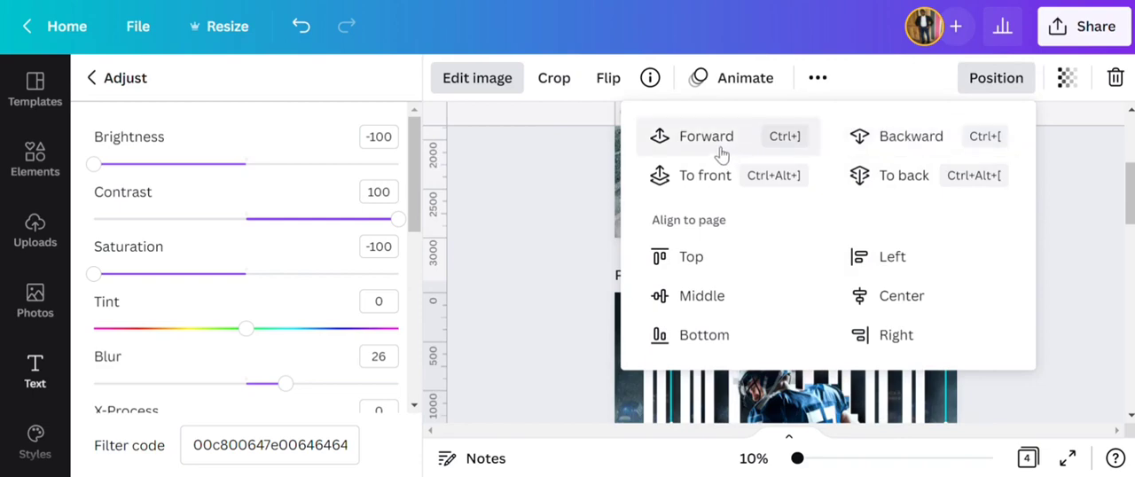
{"action": "left_click", "coordinate": [1058, 96]}
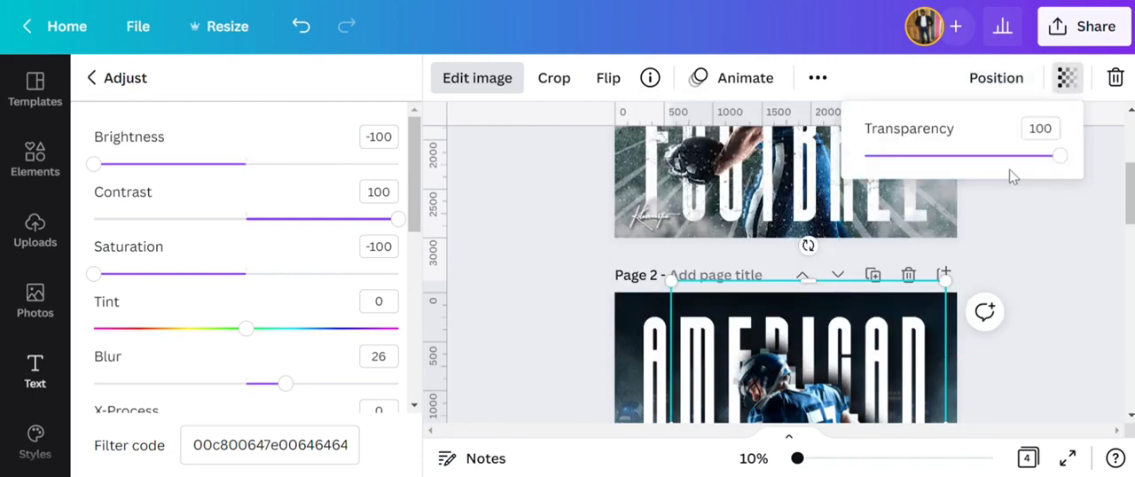
{"action": "left_click_drag", "start_coordinate": [1006, 165], "coordinate": [952, 156]}
{"action": "scroll", "coordinate": [1056, 327], "scroll_direction": "down", "scroll_amount": 2}
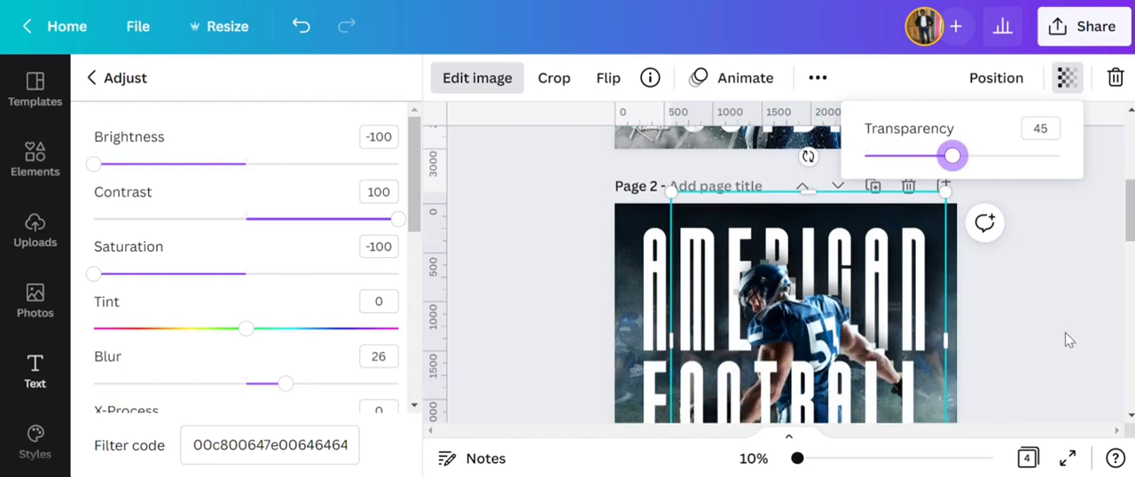
{"action": "scroll", "coordinate": [1068, 339], "scroll_direction": "down", "scroll_amount": 2}
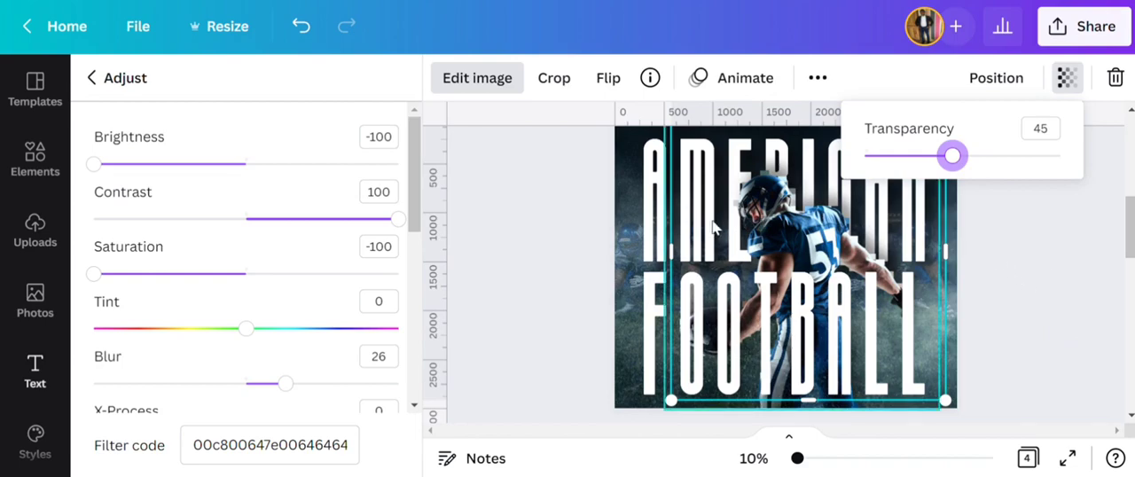
{"action": "mouse_move", "coordinate": [953, 156]}
{"action": "left_mouse_down"}
{"action": "mouse_move", "coordinate": [918, 156]}
{"action": "mouse_move", "coordinate": [930, 158]}
{"action": "left_mouse_up"}
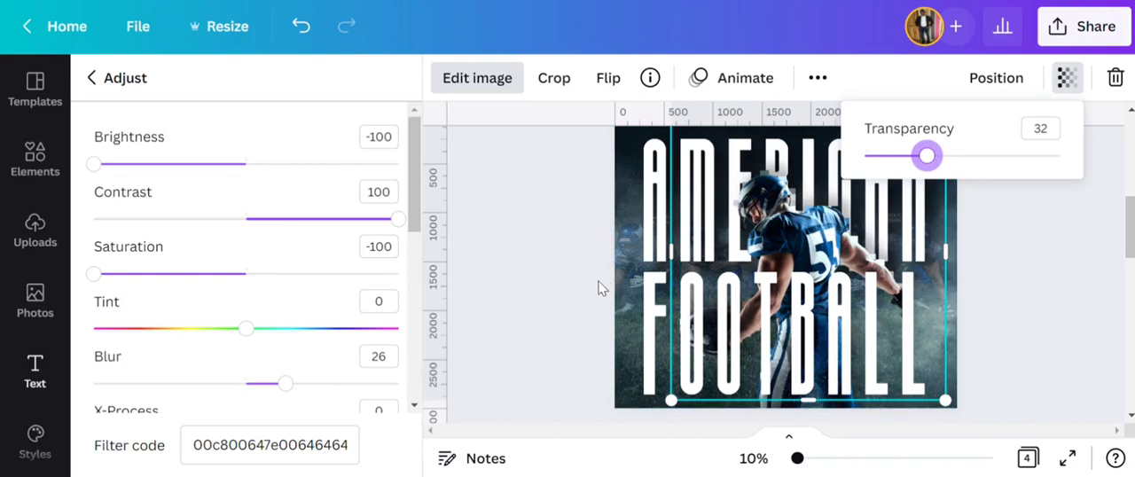
{"action": "left_click", "coordinate": [570, 285]}
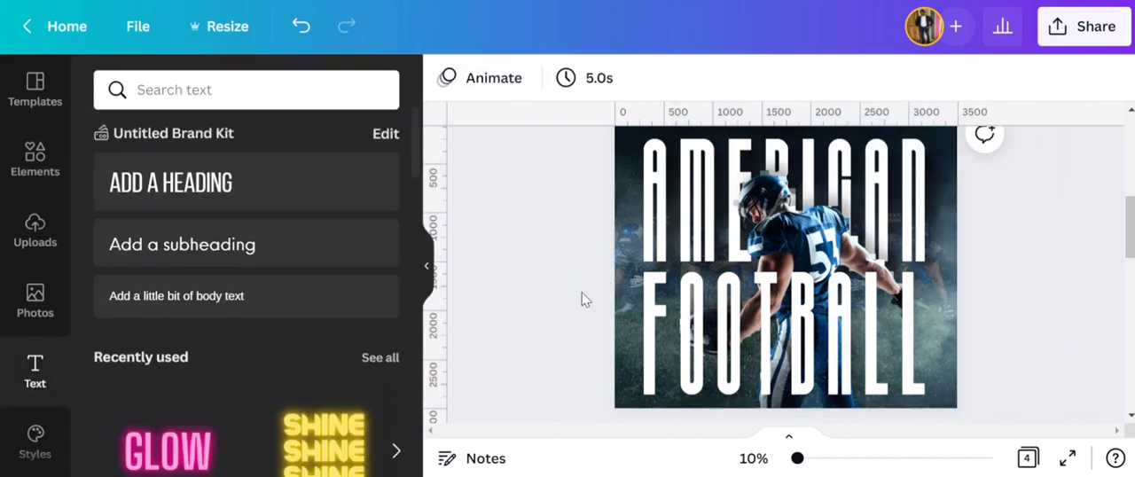
{"action": "left_click", "coordinate": [829, 235]}
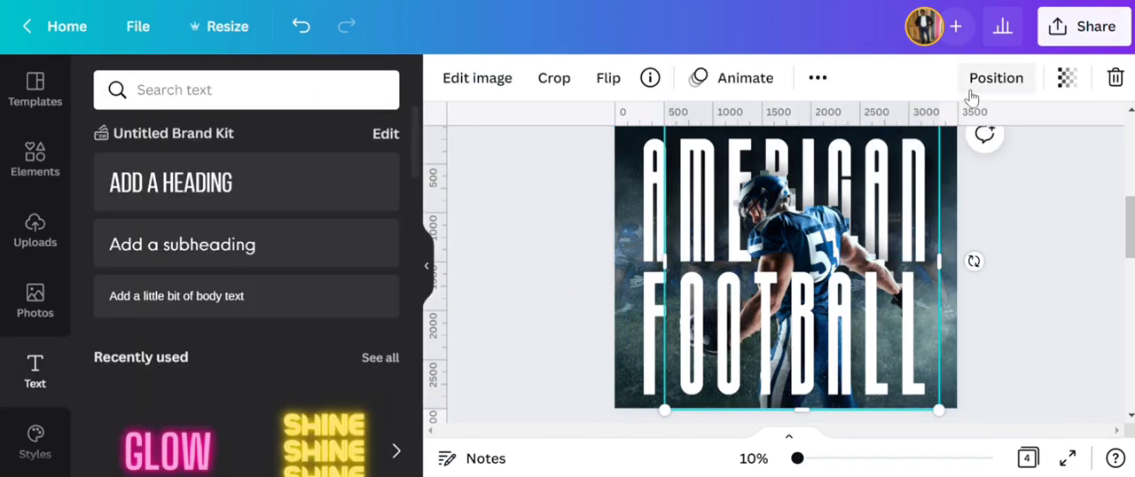
{"action": "left_click", "coordinate": [822, 84]}
{"action": "left_click", "coordinate": [811, 123]}
{"action": "left_click_drag", "start_coordinate": [855, 270], "coordinate": [851, 265]}
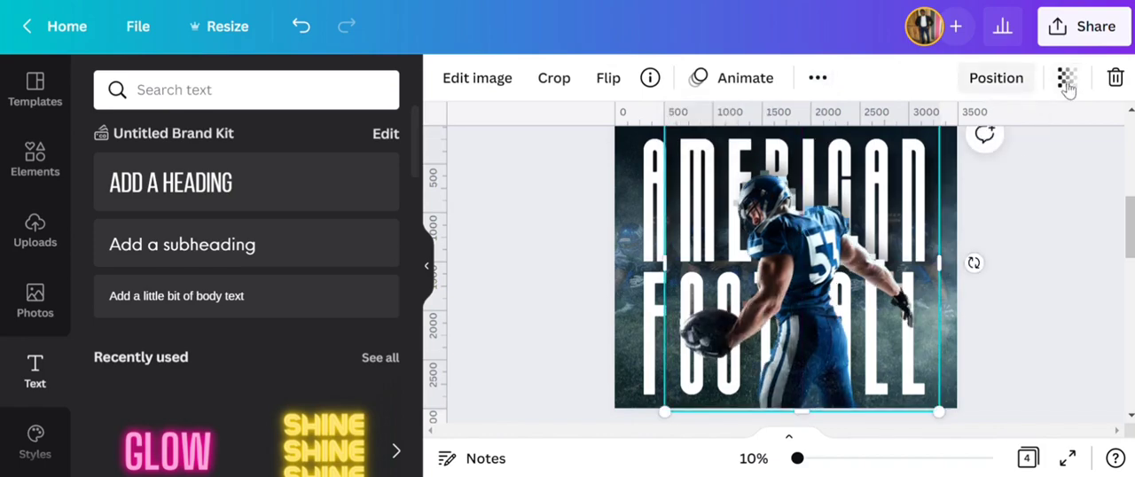
{"action": "left_click", "coordinate": [1115, 78]}
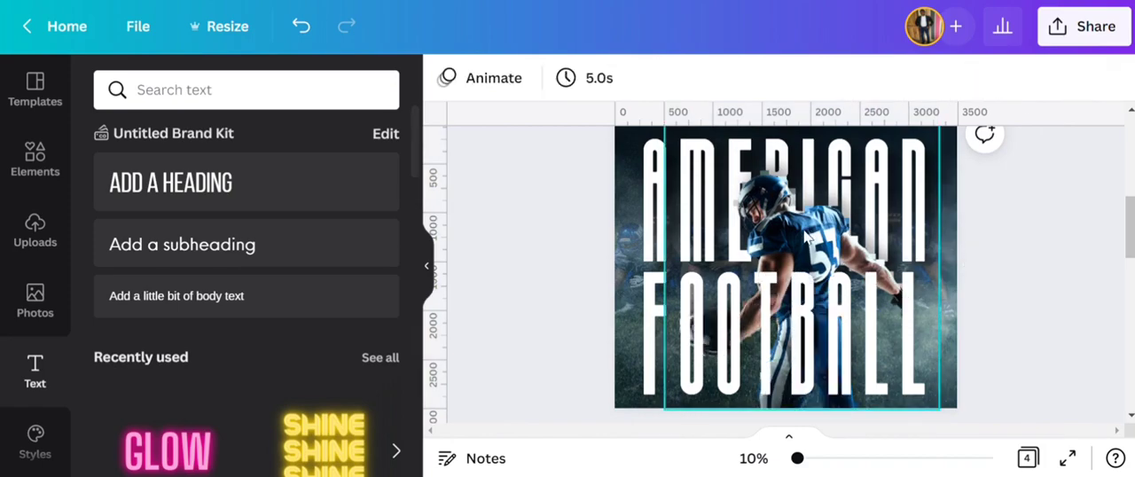
- Duplicate the sharp player cutout and place the copy over the original, in front of the FOOTBALL heading
{"action": "left_click", "coordinate": [805, 236]}
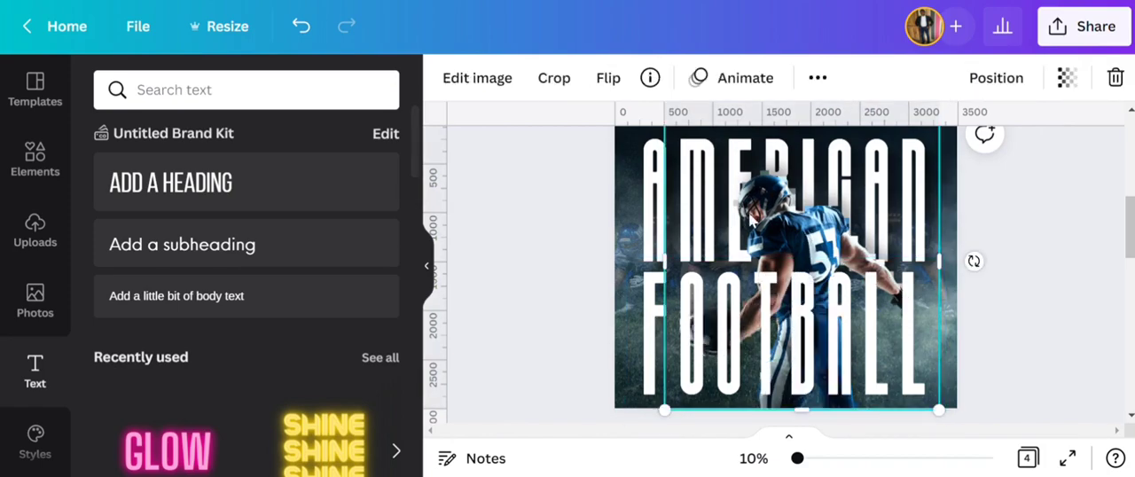
{"action": "left_click", "coordinate": [817, 78]}
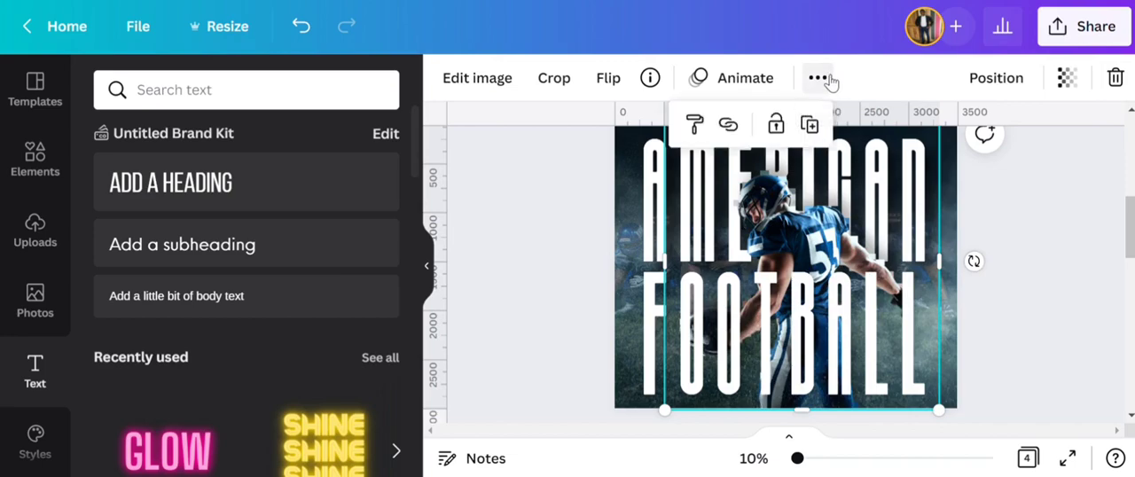
{"action": "left_click_drag", "start_coordinate": [823, 220], "coordinate": [825, 228]}
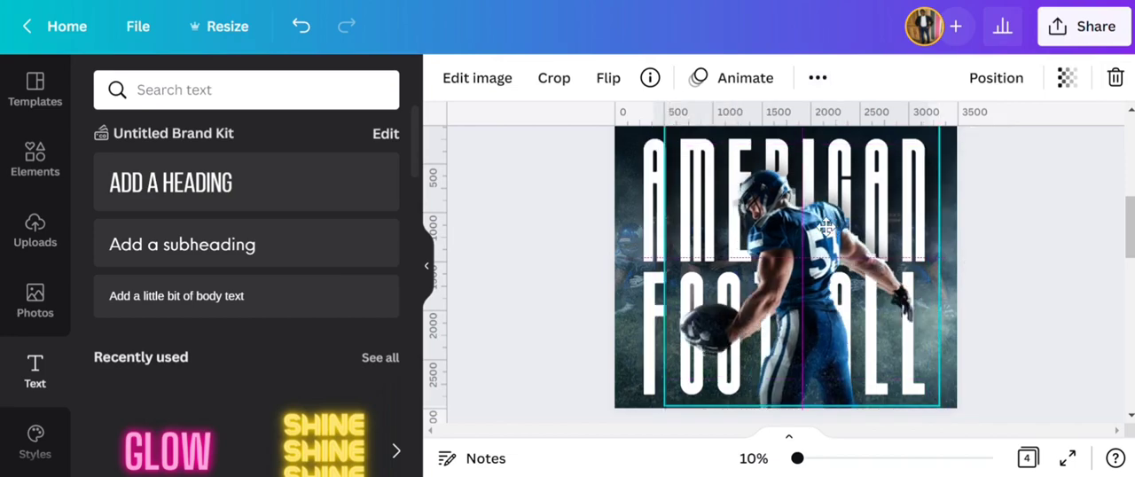
- Fine-tune the copy's position at 25% zoom so it lines up exactly with the original player
{"action": "left_click", "coordinate": [753, 459]}
{"action": "left_click", "coordinate": [734, 270]}
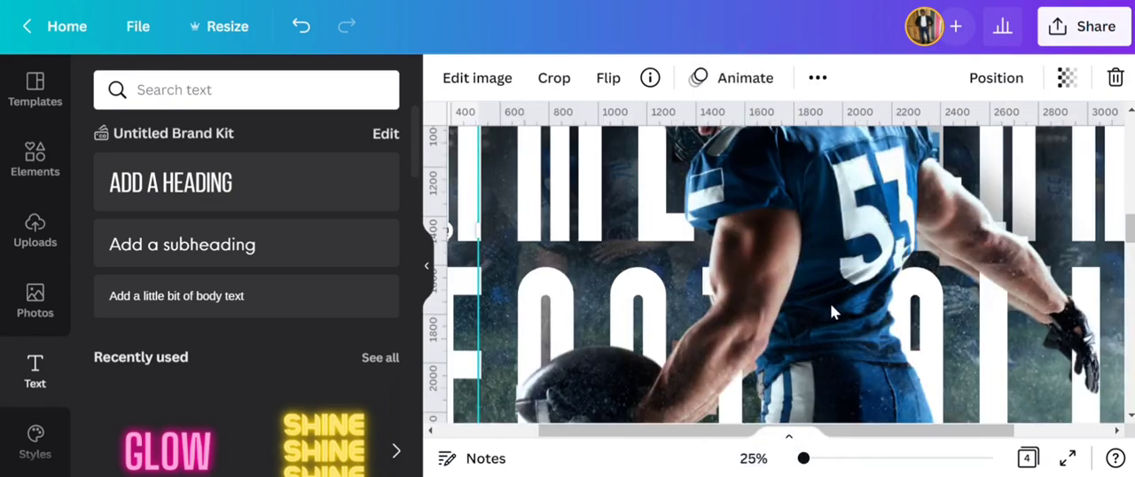
{"action": "scroll", "coordinate": [830, 304], "scroll_direction": "up", "scroll_amount": 1}
{"action": "left_click_drag", "start_coordinate": [857, 341], "coordinate": [851, 349]}
{"action": "scroll", "coordinate": [841, 339], "scroll_direction": "down", "scroll_amount": 3}
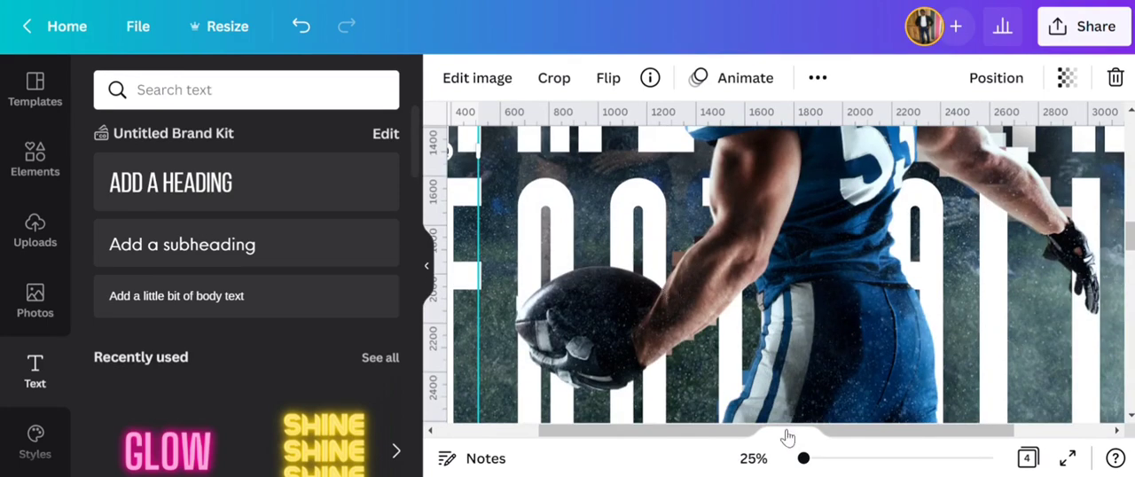
- Crop the front copy from its right side so only the part with the ball and the hand holding it overlaps FOOTBALL
{"action": "left_click", "coordinate": [754, 458]}
{"action": "left_click", "coordinate": [773, 363]}
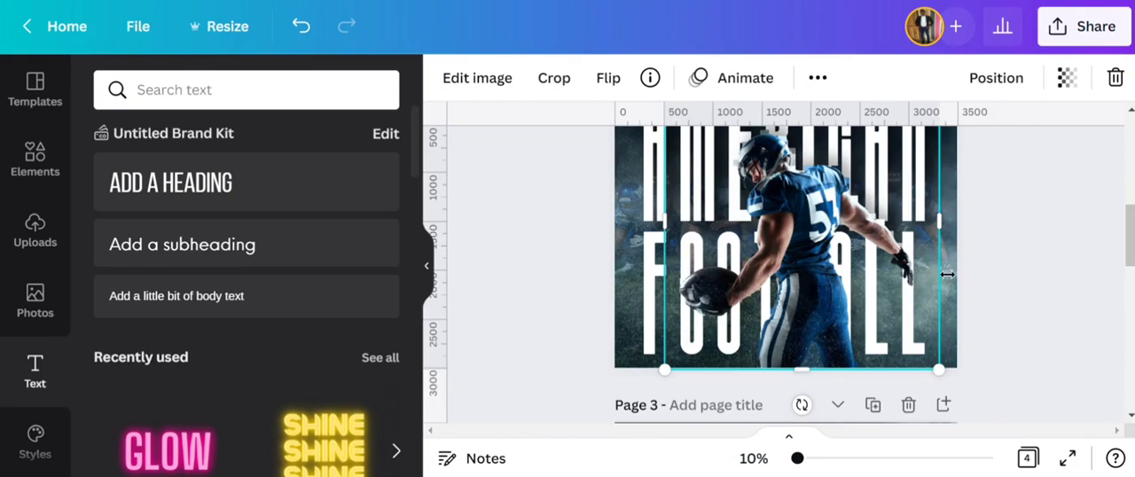
{"action": "left_click_drag", "start_coordinate": [947, 275], "coordinate": [758, 278]}
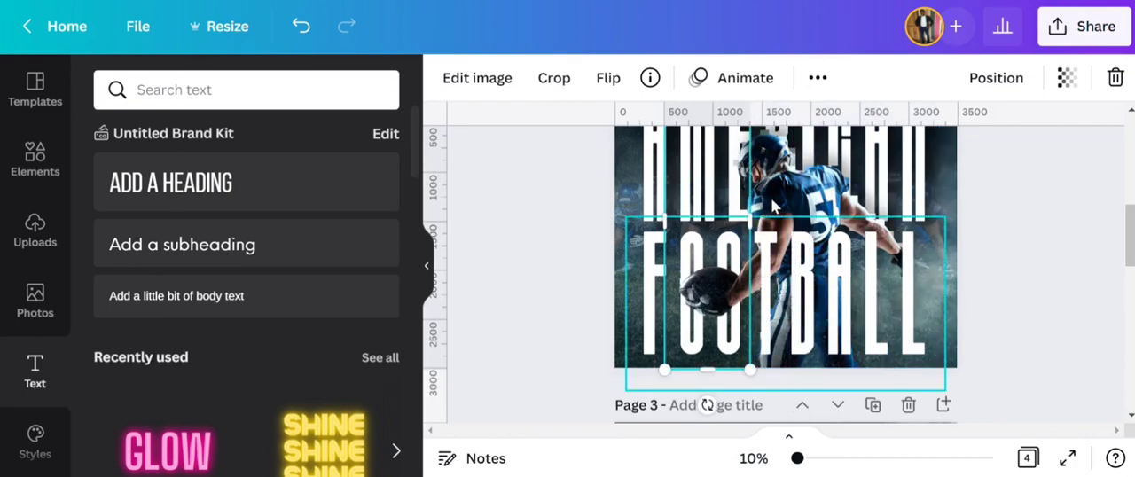
- Duplicate the full sharp player cutout again and align this second copy with the original
{"action": "left_click", "coordinate": [797, 181]}
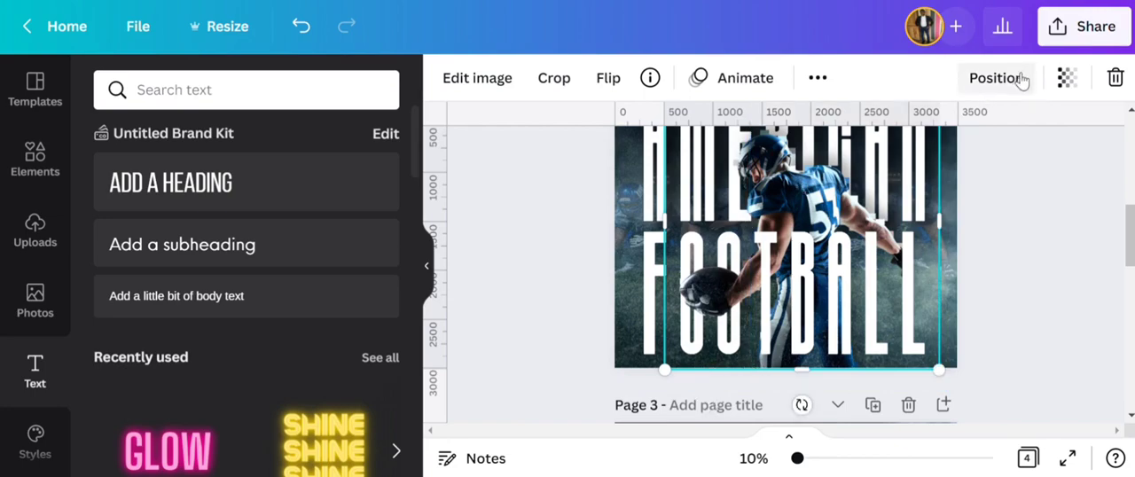
{"action": "left_click", "coordinate": [817, 78]}
{"action": "left_click", "coordinate": [810, 126]}
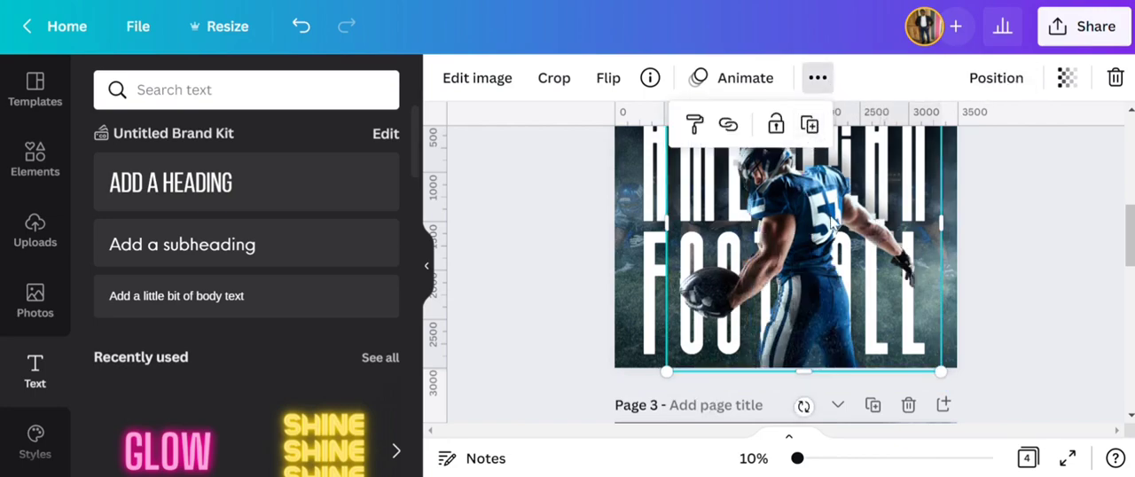
{"action": "left_click_drag", "start_coordinate": [829, 223], "coordinate": [834, 221]}
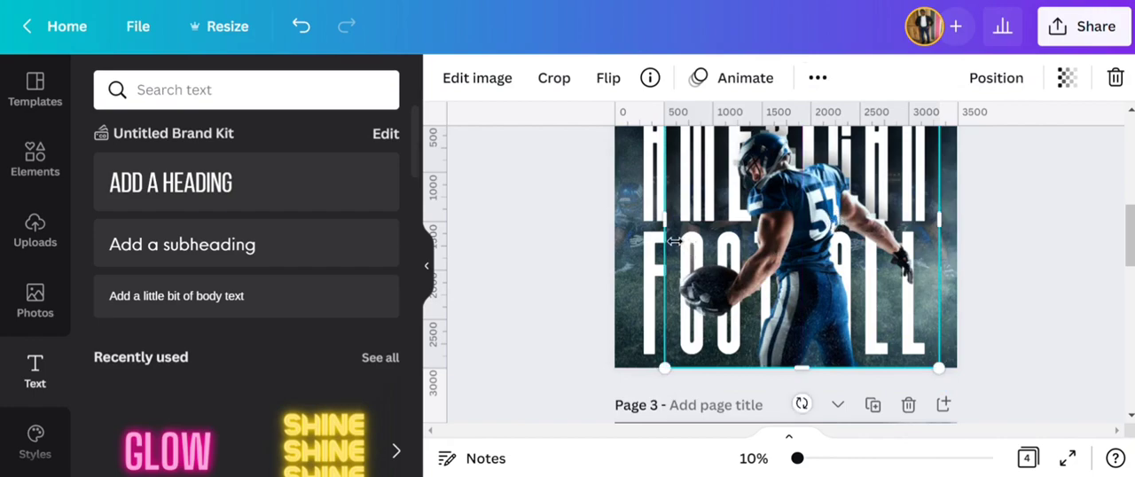
- Crop the second copy from its left side so only the outstretched gloved arm overlaps FOOTBALL, and review the poster
{"action": "left_click_drag", "start_coordinate": [674, 241], "coordinate": [870, 252]}
{"action": "left_click", "coordinate": [1058, 230]}
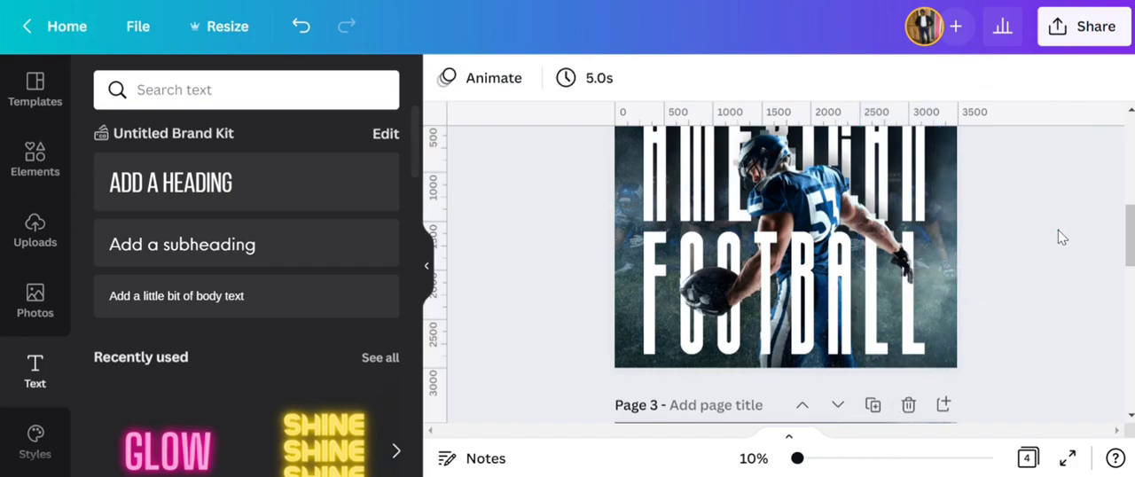
{"action": "scroll", "coordinate": [1058, 230], "scroll_direction": "up", "scroll_amount": 2}
{"action": "scroll", "coordinate": [1058, 230], "scroll_direction": "down", "scroll_amount": 2}
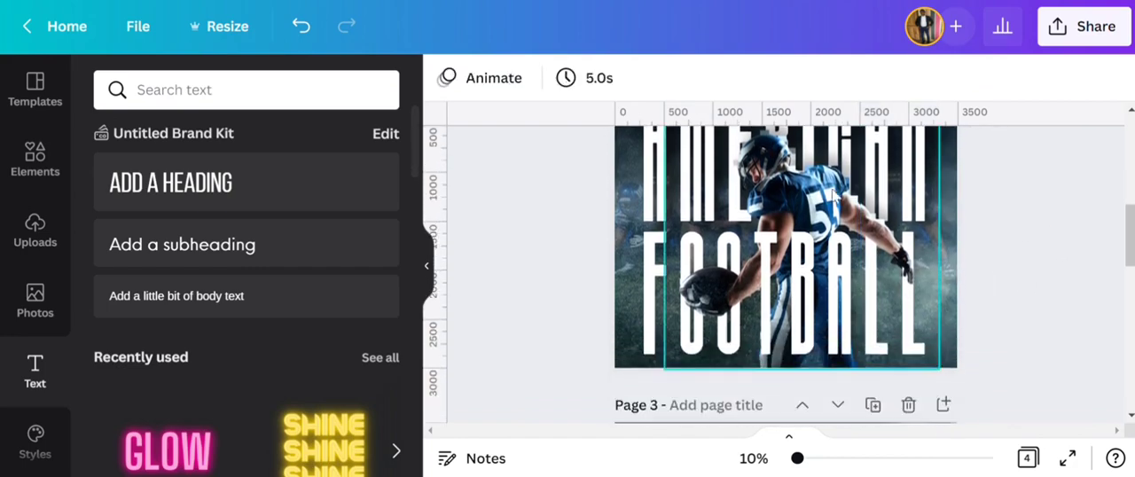
{"action": "scroll", "coordinate": [618, 257], "scroll_direction": "up", "scroll_amount": 2}
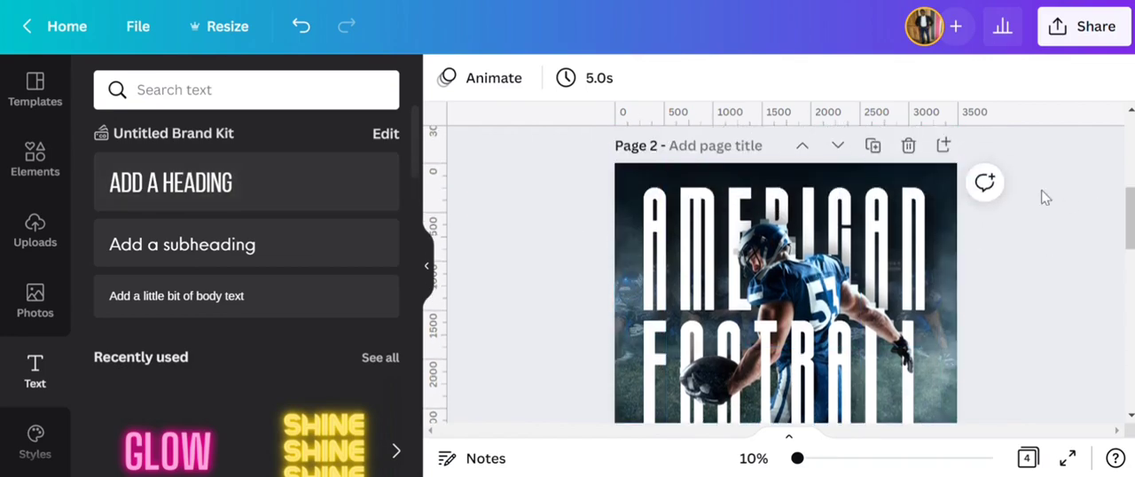
- Search the elements for SNOW and place the scattered white dots graphic in the upper-left corner of page 2
{"action": "left_click", "coordinate": [39, 168]}
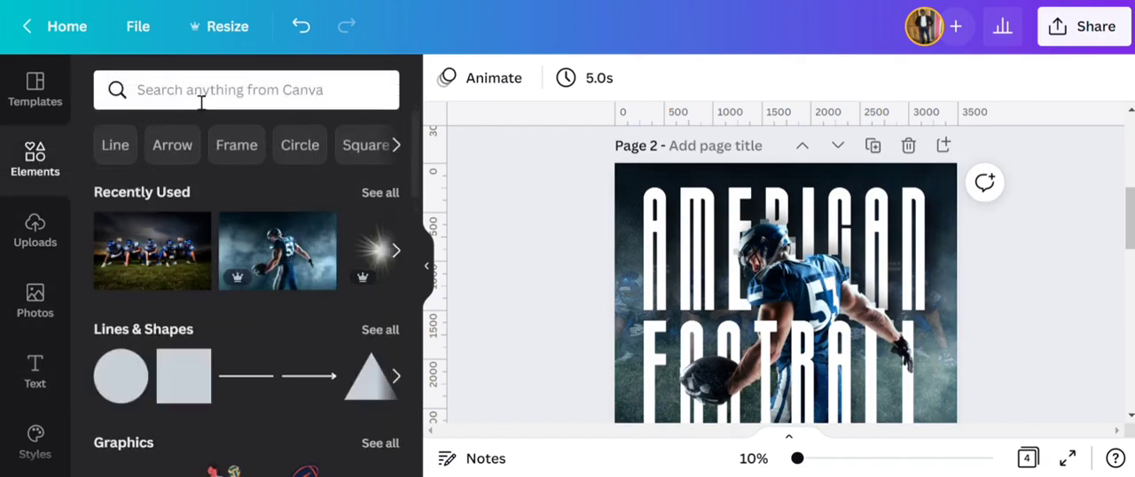
{"action": "left_click", "coordinate": [202, 101]}
{"action": "type", "text": "S"}
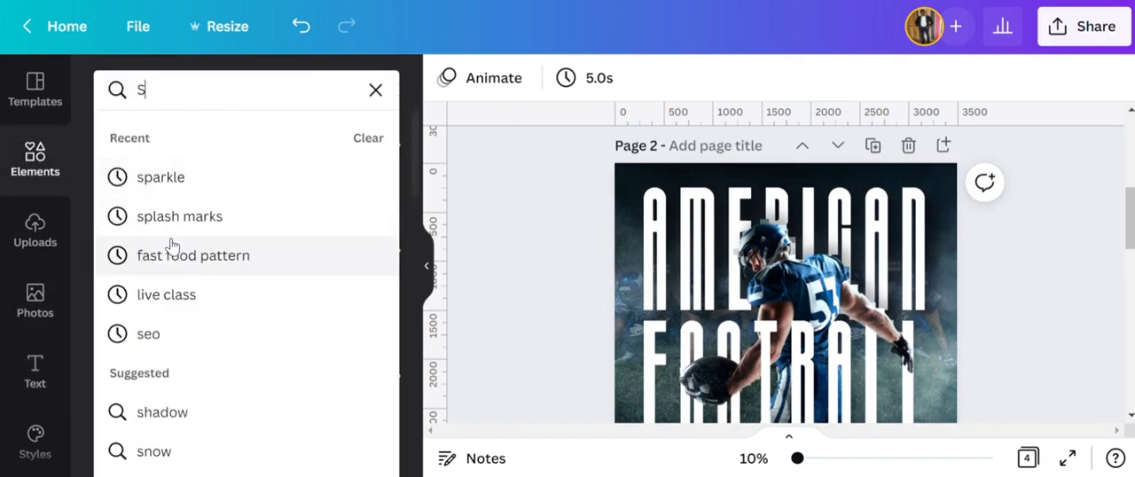
{"action": "type", "text": "NOW"}
{"action": "key", "text": "Return"}
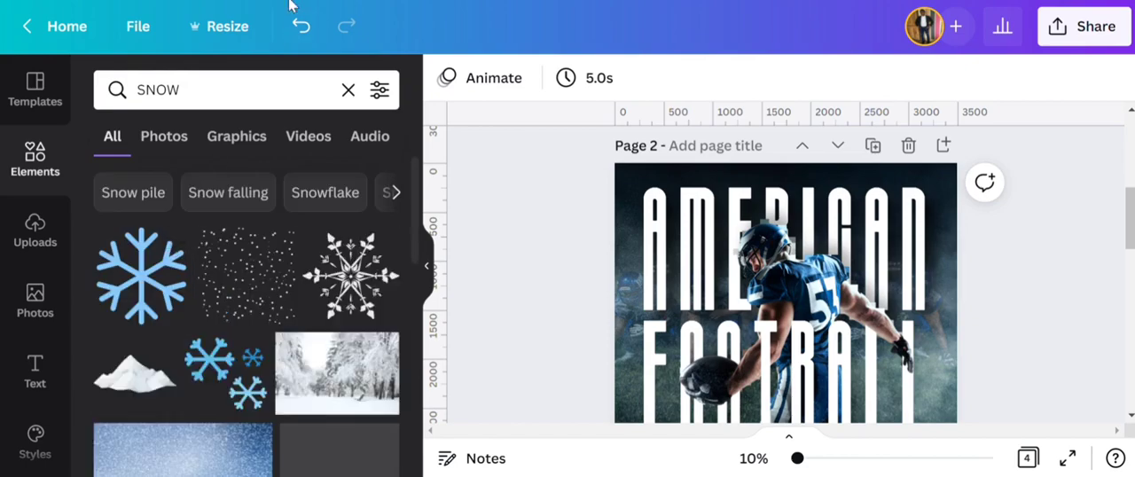
{"action": "left_click", "coordinate": [236, 284]}
{"action": "left_click_drag", "start_coordinate": [764, 303], "coordinate": [664, 215]}
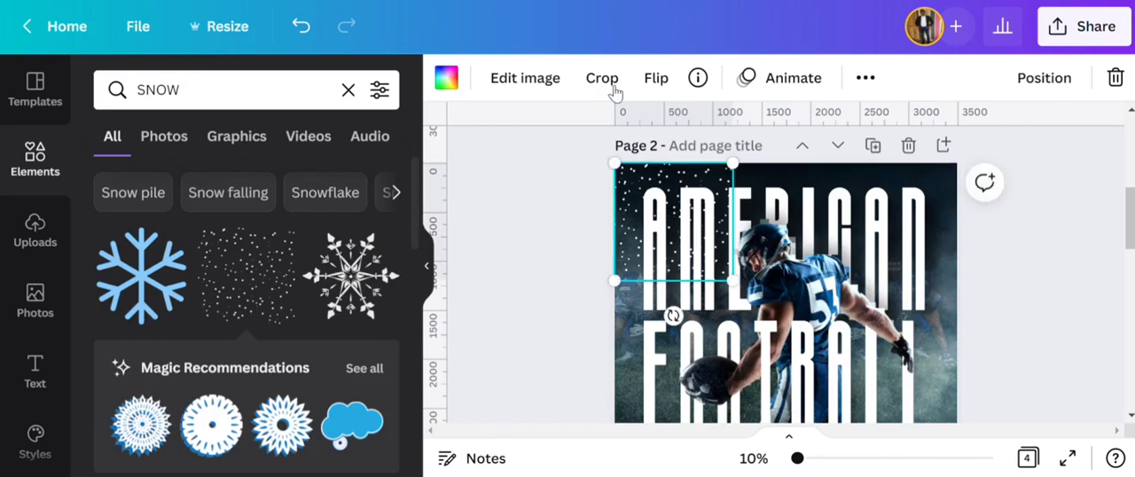
- Try several document colours on the snow graphic, including black and blue-grey, and settle on the neutral light grey
{"action": "left_click", "coordinate": [446, 78]}
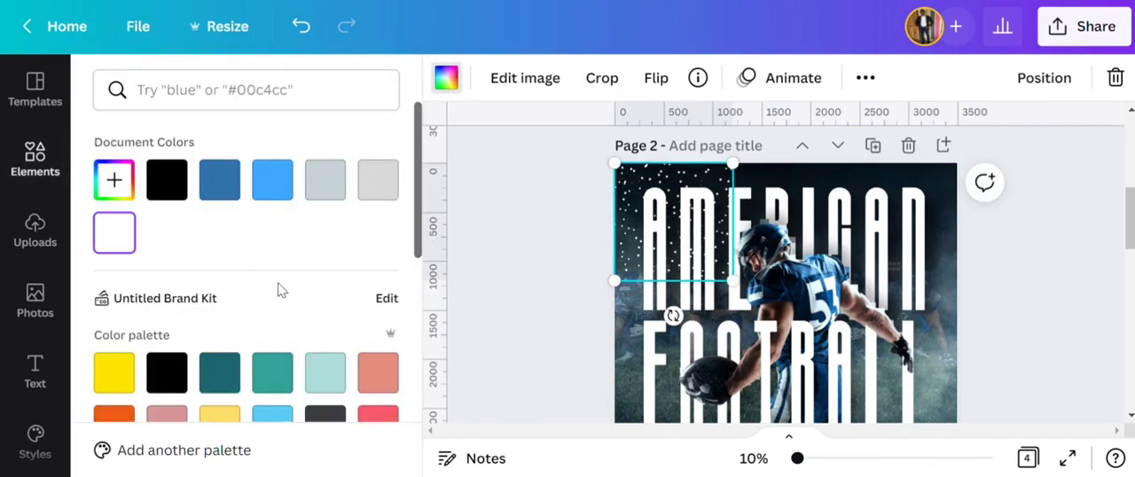
{"action": "left_click", "coordinate": [373, 190]}
{"action": "left_click", "coordinate": [323, 194]}
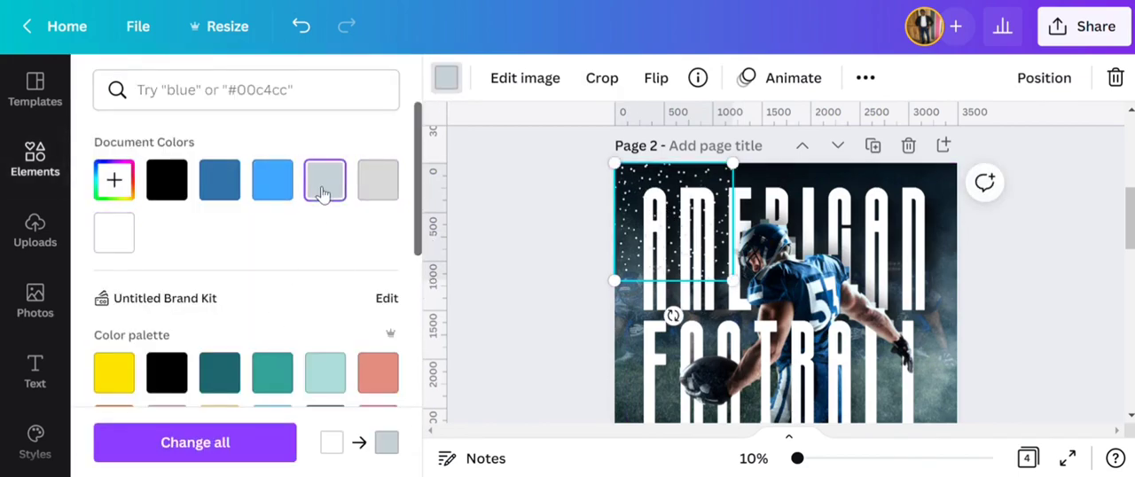
{"action": "left_click", "coordinate": [167, 180]}
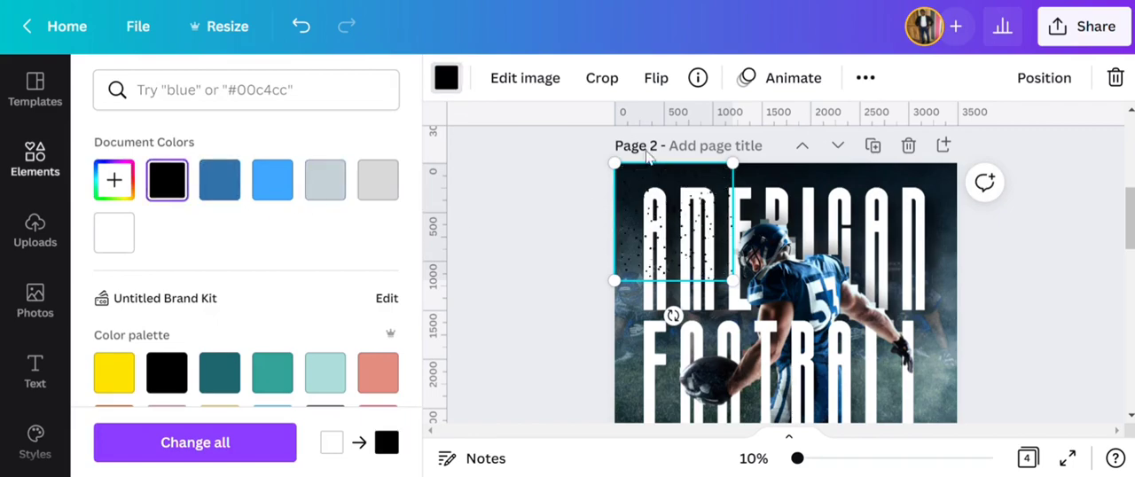
{"action": "left_click", "coordinate": [322, 195]}
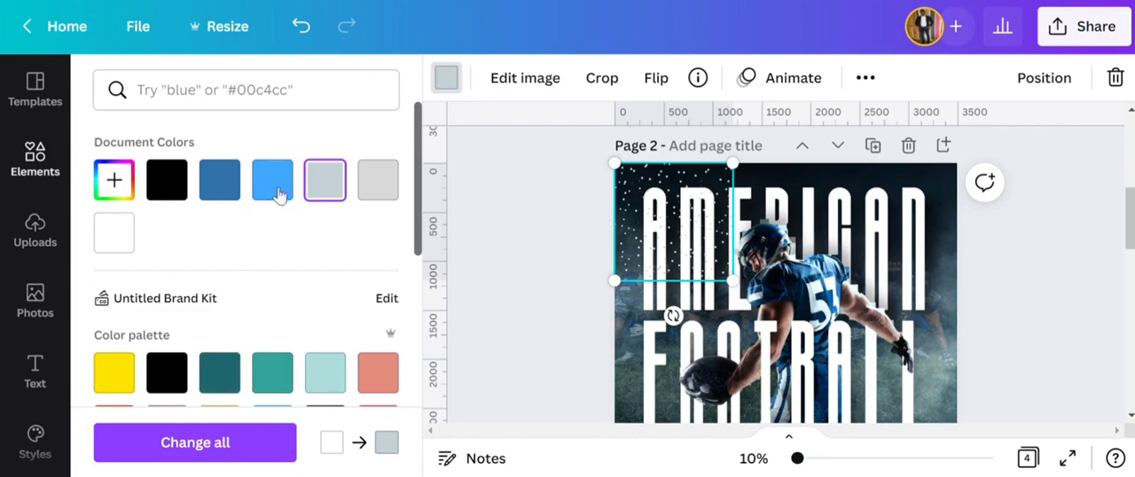
{"action": "left_click", "coordinate": [378, 184]}
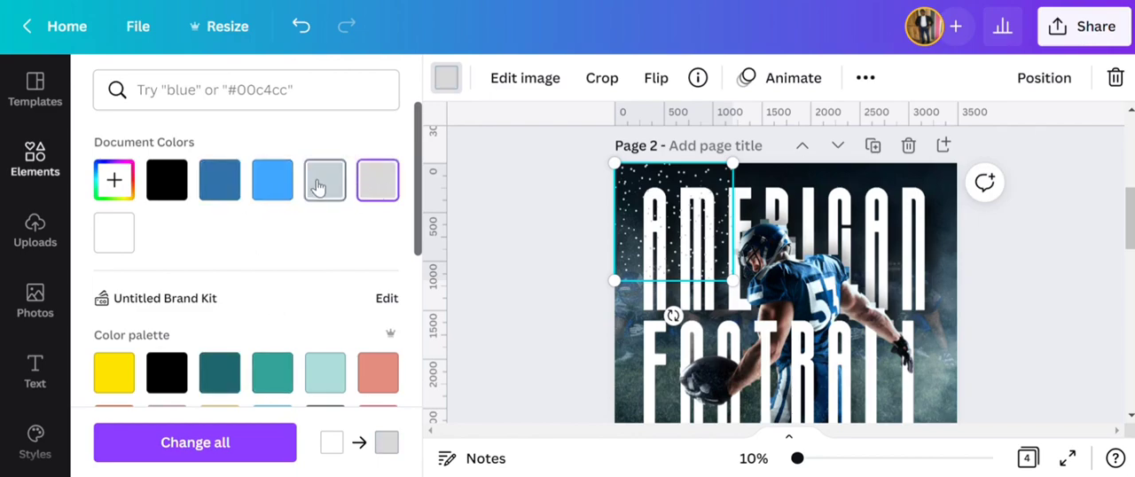
- Set the snow graphic's transparency to about 67
{"action": "left_click", "coordinate": [865, 78]}
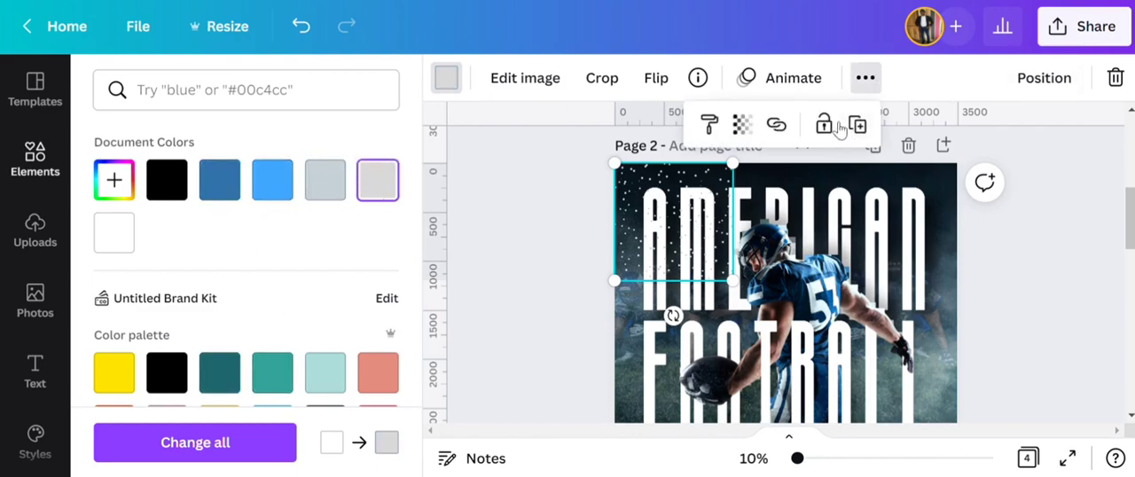
{"action": "left_click", "coordinate": [743, 126]}
{"action": "left_click_drag", "start_coordinate": [735, 206], "coordinate": [676, 206]}
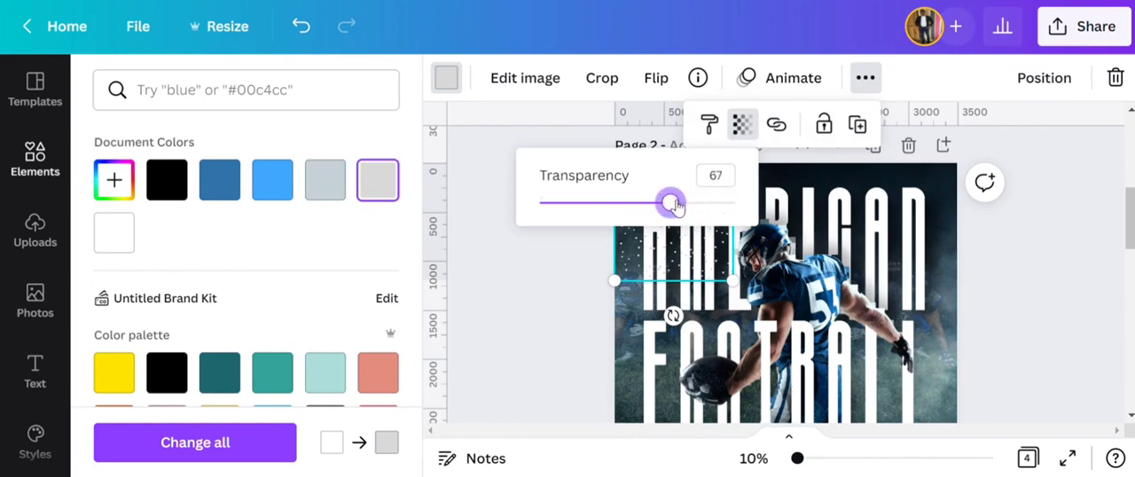
{"action": "left_click", "coordinate": [534, 319]}
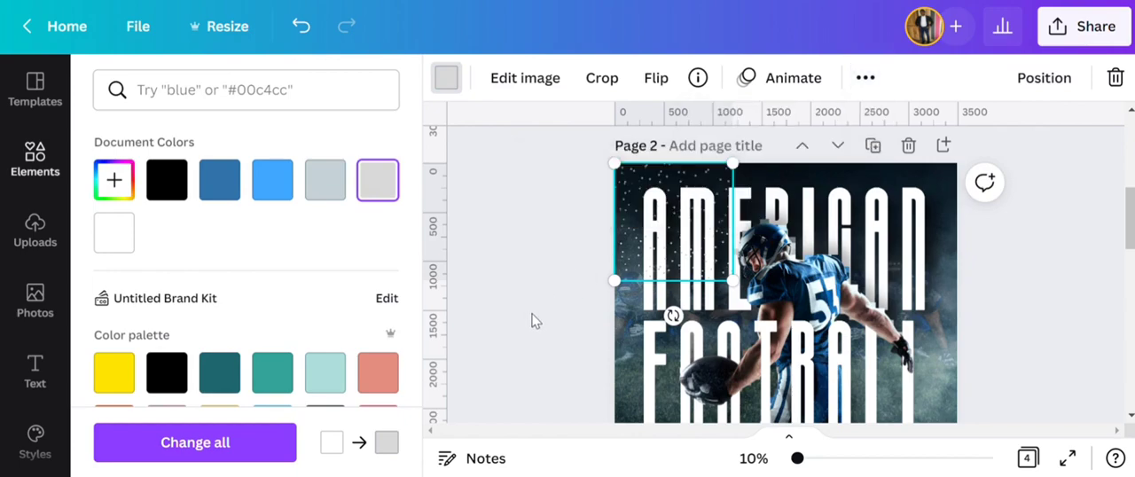
- Duplicate the snow graphic and line the copies up side by side along the top edge to cover the poster's width
{"action": "left_click", "coordinate": [868, 80]}
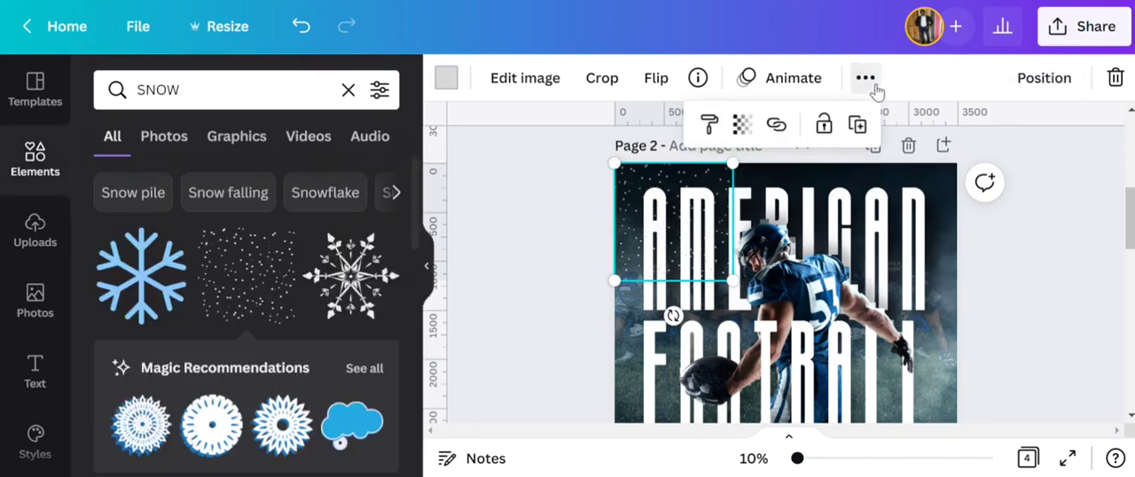
{"action": "left_click", "coordinate": [858, 125]}
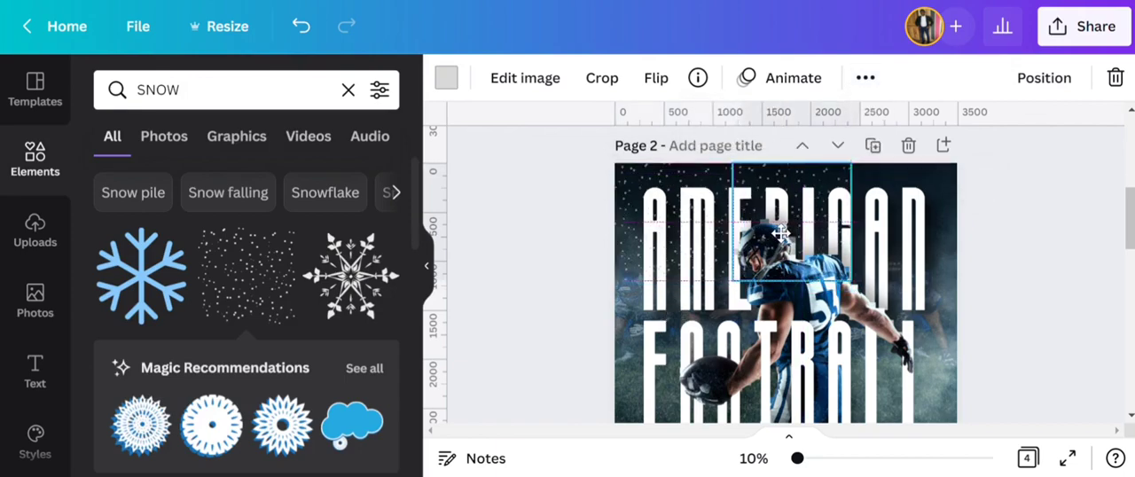
{"action": "left_click", "coordinate": [866, 78]}
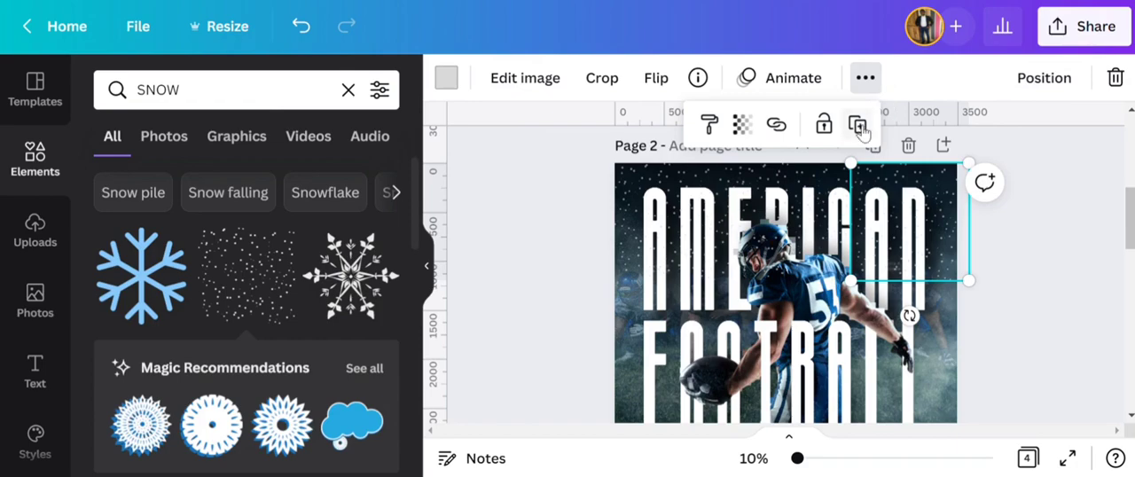
- Duplicate the snow graphic again, move the copy to the poster's lower-right corner and enlarge it slightly
{"action": "left_click", "coordinate": [859, 125]}
{"action": "scroll", "coordinate": [992, 354], "scroll_direction": "down", "scroll_amount": 2}
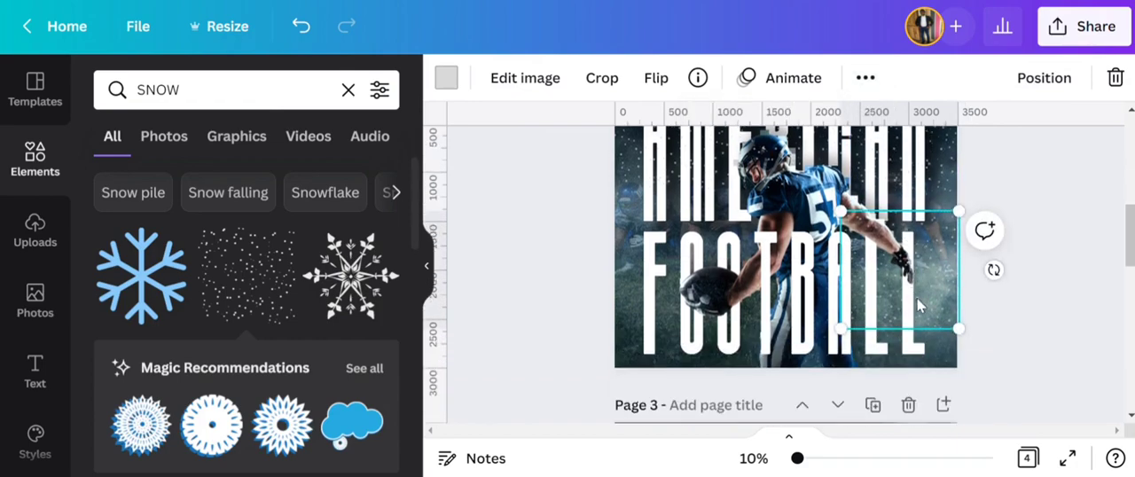
{"action": "left_click_drag", "start_coordinate": [918, 305], "coordinate": [925, 344]}
{"action": "left_click_drag", "start_coordinate": [836, 252], "coordinate": [824, 236]}
- Duplicate the enlarged snow graphic twice to cover the lower middle and lower-left of the poster, and review the result
{"action": "left_click", "coordinate": [864, 78]}
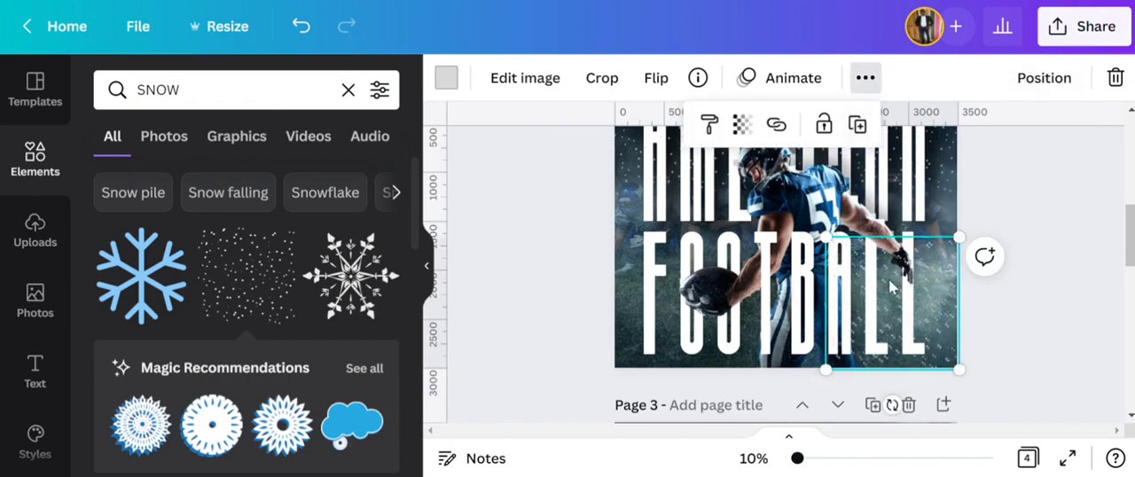
{"action": "left_click_drag", "start_coordinate": [886, 286], "coordinate": [763, 288]}
{"action": "left_click", "coordinate": [866, 81]}
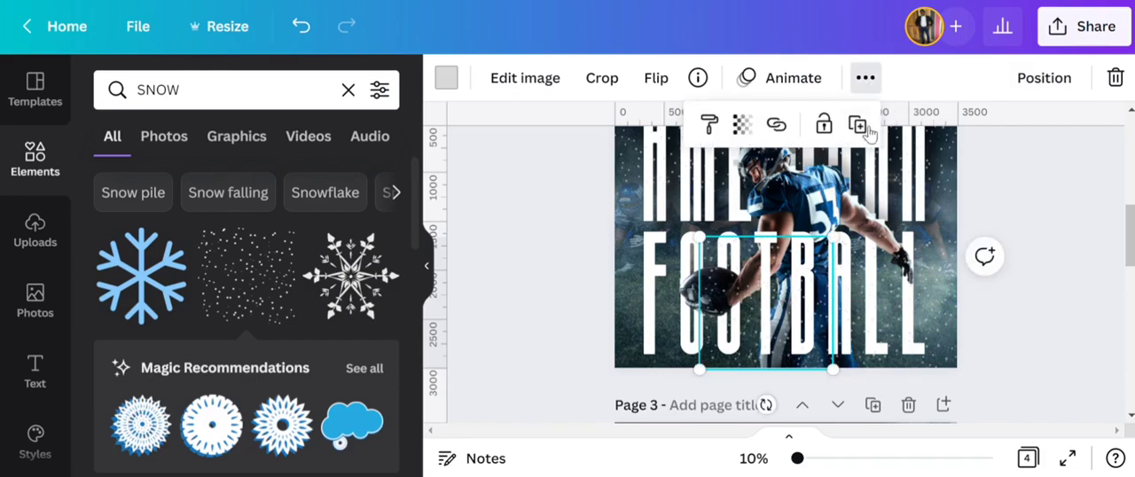
{"action": "left_click", "coordinate": [862, 126]}
{"action": "left_click_drag", "start_coordinate": [661, 321], "coordinate": [670, 322]}
{"action": "left_click", "coordinate": [493, 232]}
{"action": "scroll", "coordinate": [551, 262], "scroll_direction": "up", "scroll_amount": 3}
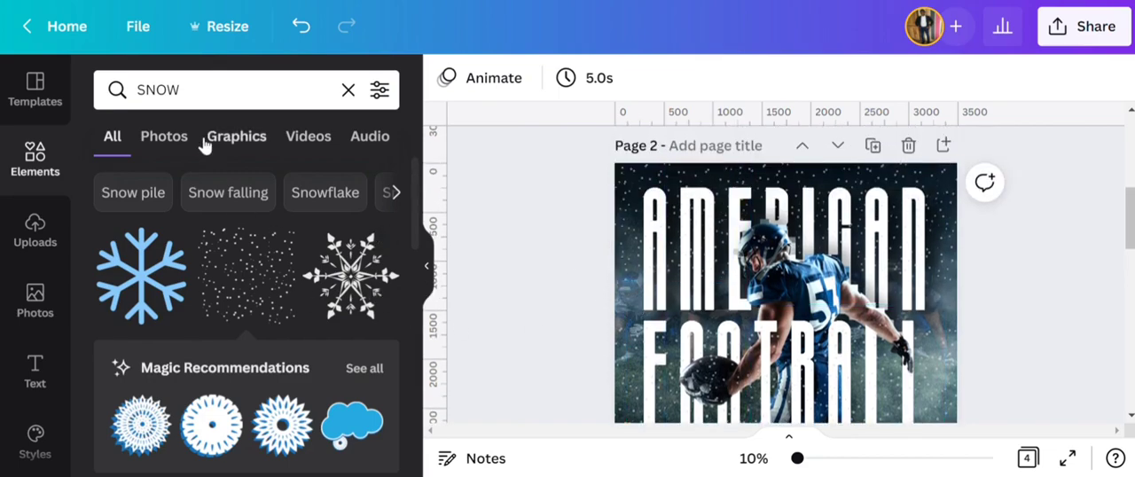
- Search the elements for DUST TEXTURE
{"action": "left_click", "coordinate": [347, 92]}
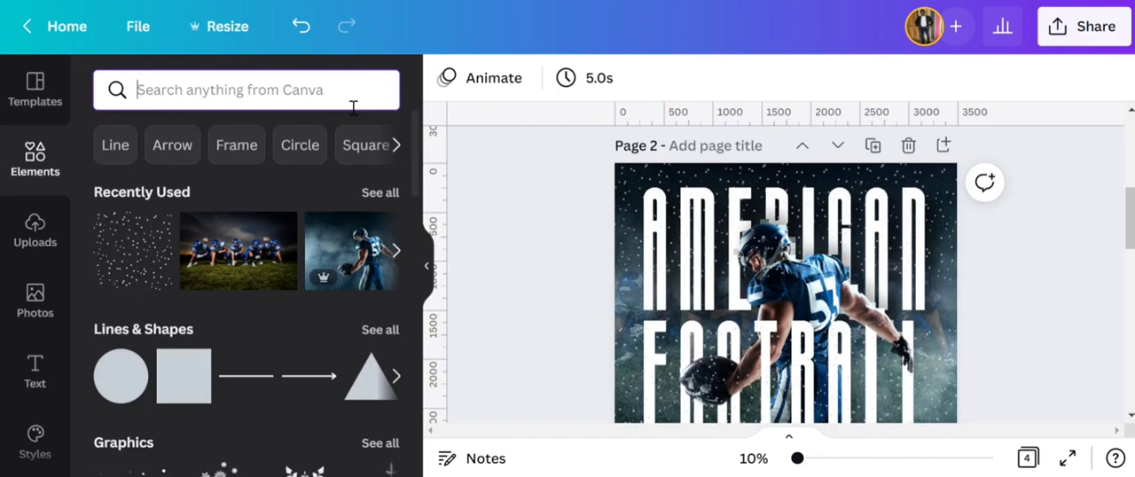
{"action": "type", "text": "D"}
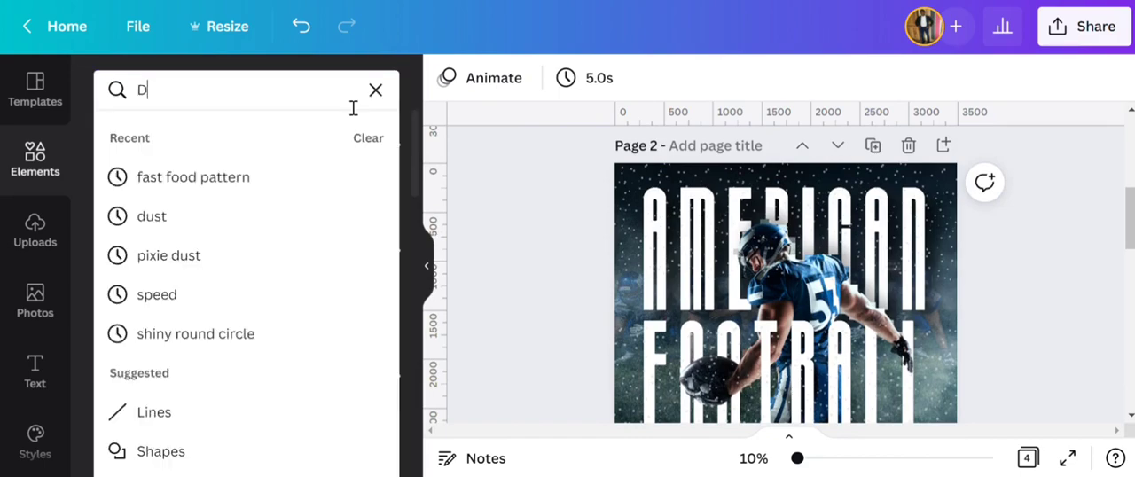
{"action": "type", "text": "UST TEXT"}
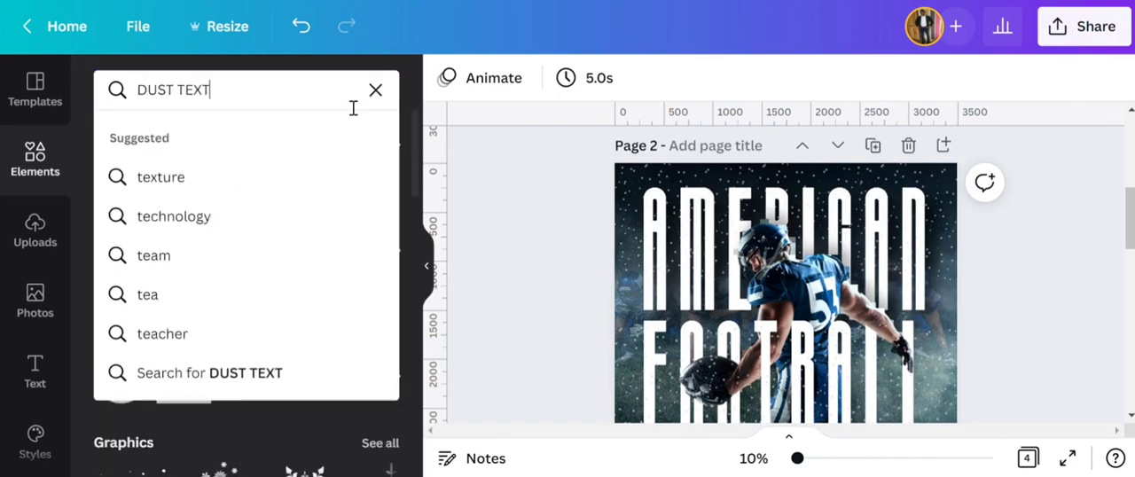
{"action": "type", "text": "URE"}
{"action": "key", "text": "Return"}
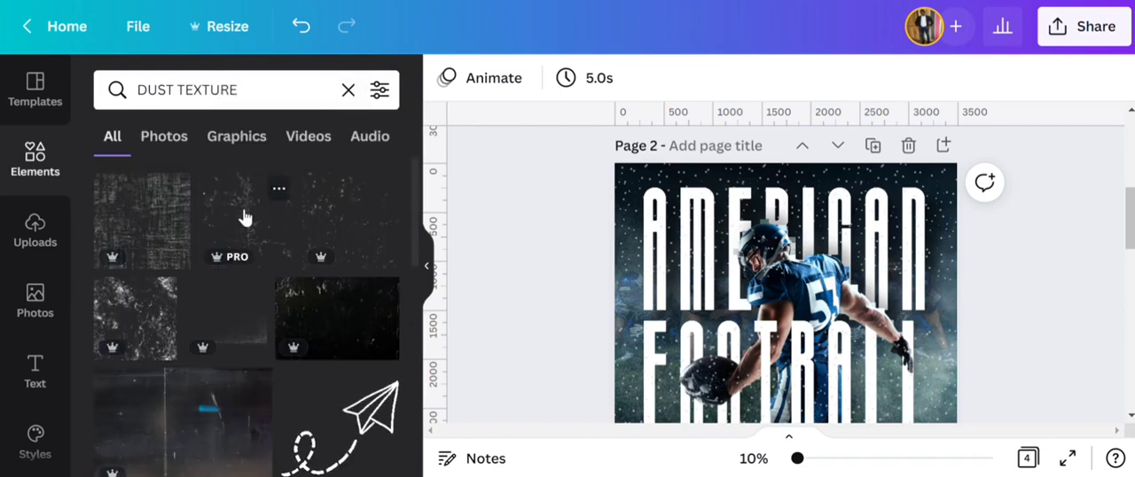
- Clear the search and look through the full list of recently used elements for a dust speckle texture
{"action": "left_click", "coordinate": [348, 90]}
{"action": "left_click", "coordinate": [369, 192]}
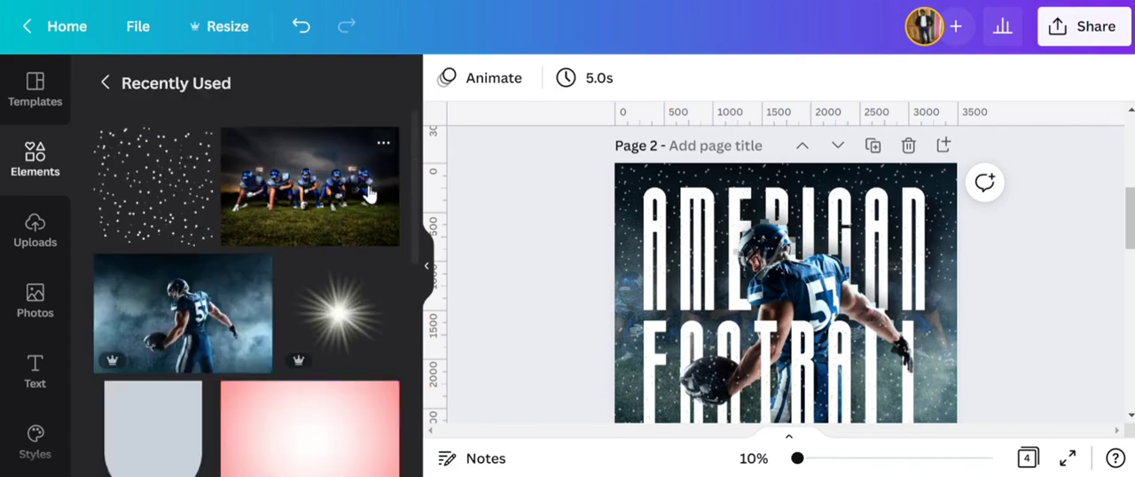
{"action": "scroll", "coordinate": [353, 241], "scroll_direction": "down", "scroll_amount": 5}
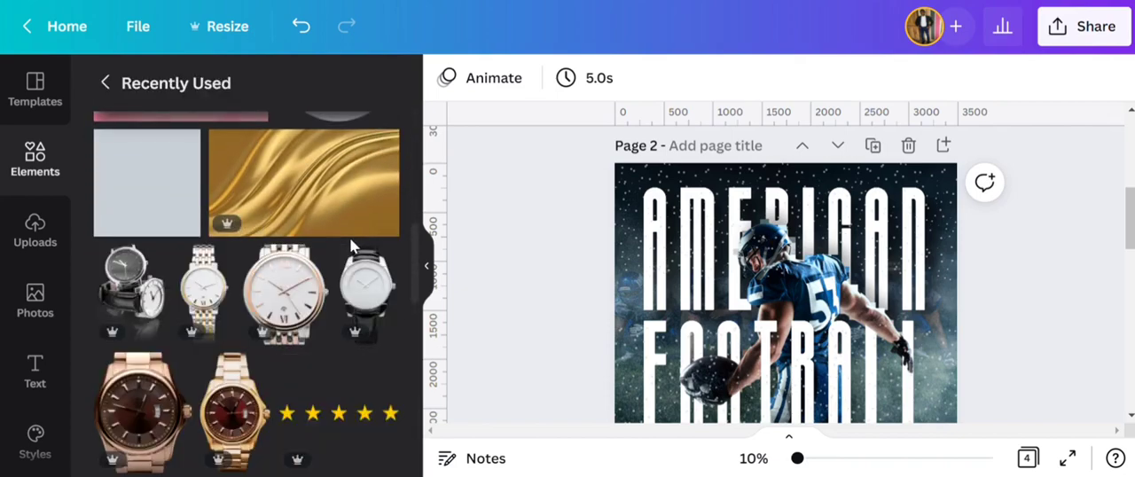
{"action": "scroll", "coordinate": [353, 244], "scroll_direction": "down", "scroll_amount": 10}
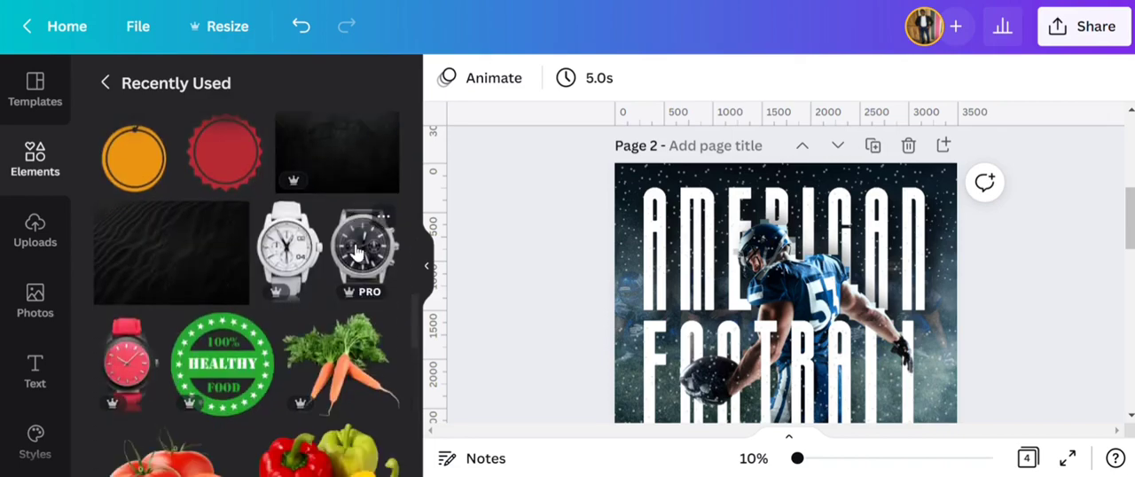
{"action": "scroll", "coordinate": [353, 249], "scroll_direction": "down", "scroll_amount": 10}
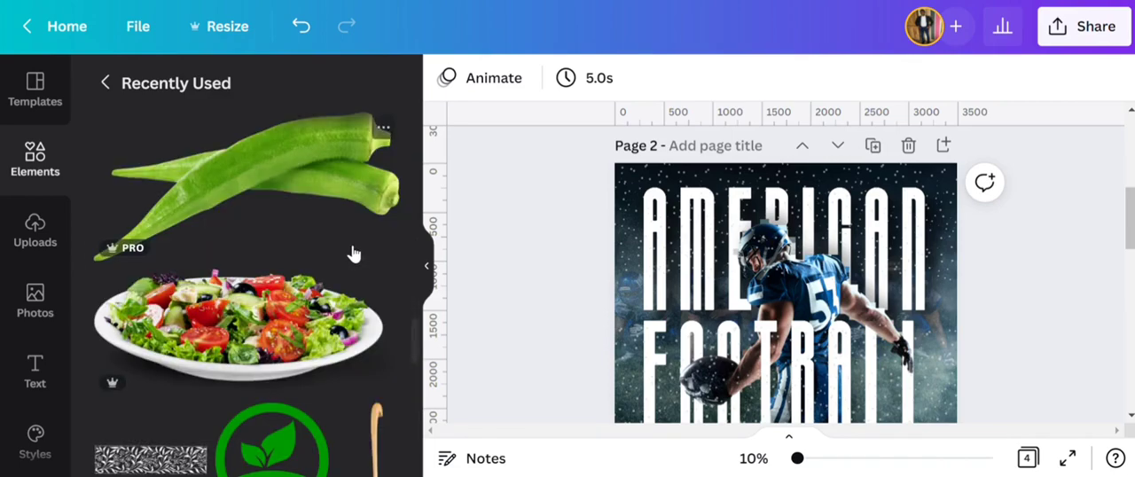
{"action": "scroll", "coordinate": [353, 255], "scroll_direction": "down", "scroll_amount": 10}
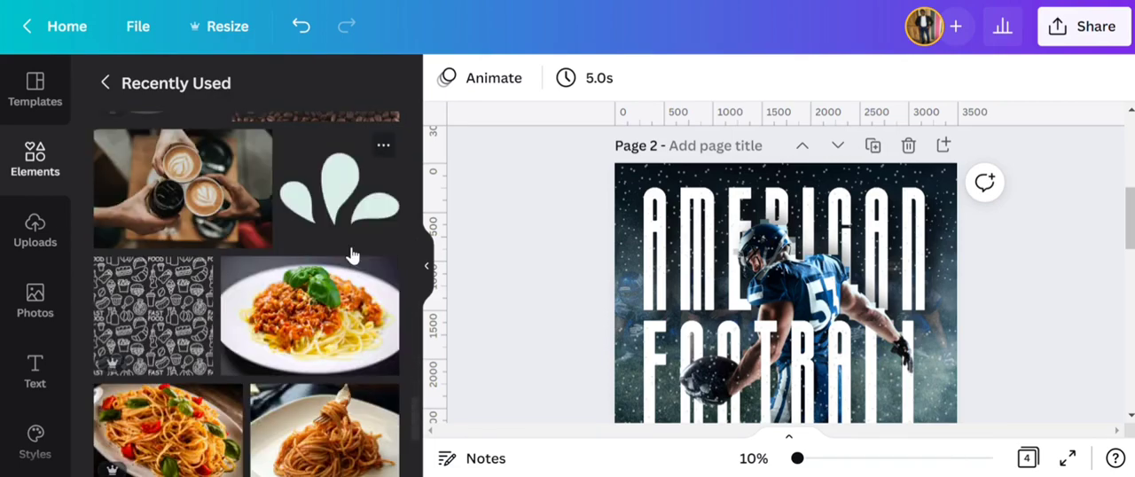
{"action": "scroll", "coordinate": [347, 250], "scroll_direction": "down", "scroll_amount": 10}
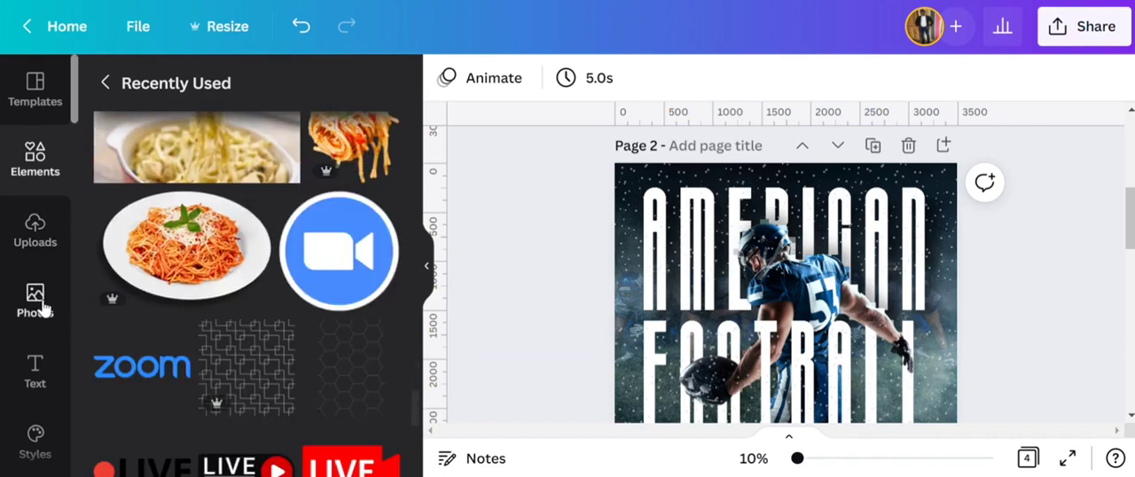
{"action": "scroll", "coordinate": [332, 273], "scroll_direction": "down", "scroll_amount": 6}
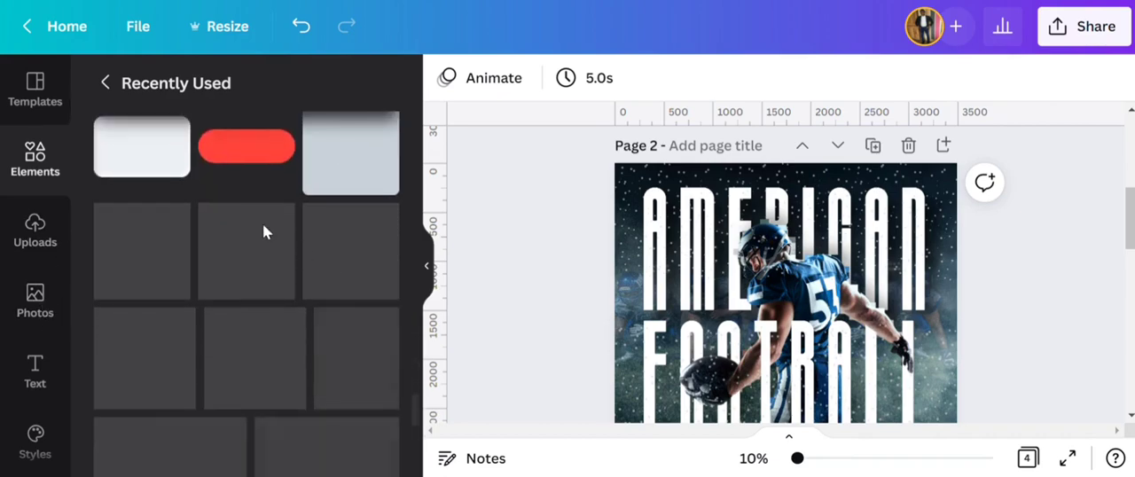
{"action": "scroll", "coordinate": [288, 238], "scroll_direction": "down", "scroll_amount": 5}
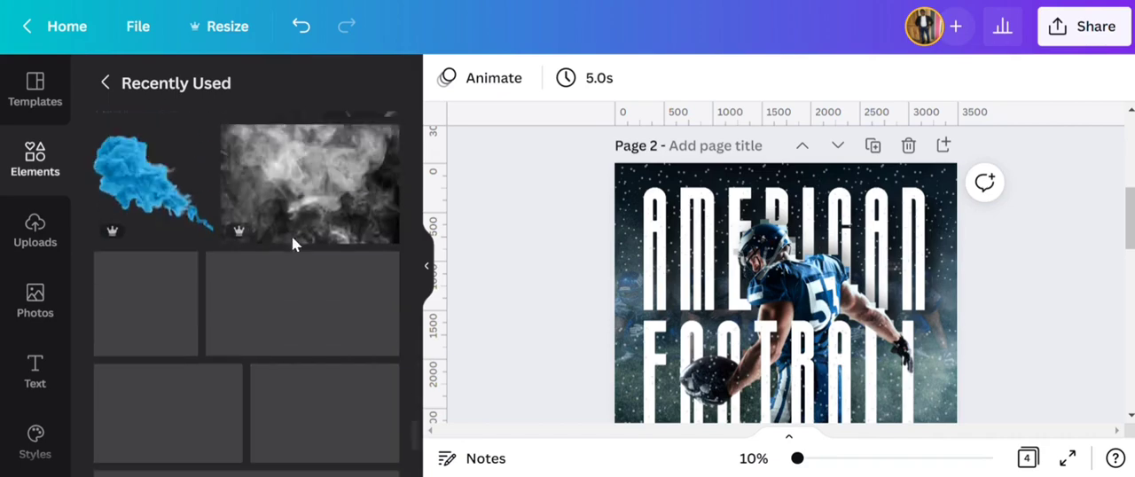
{"action": "scroll", "coordinate": [291, 234], "scroll_direction": "up", "scroll_amount": 2}
- Add the black dust speckle texture and place it in the poster's upper-left corner over AMERICAN
{"action": "left_click", "coordinate": [226, 182]}
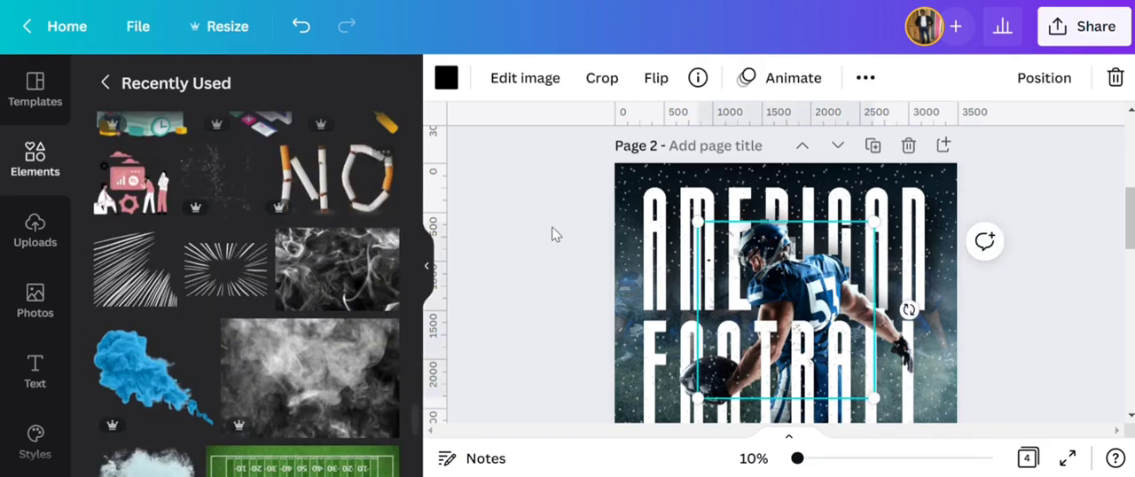
{"action": "left_click_drag", "start_coordinate": [754, 310], "coordinate": [670, 251]}
{"action": "left_click", "coordinate": [493, 251]}
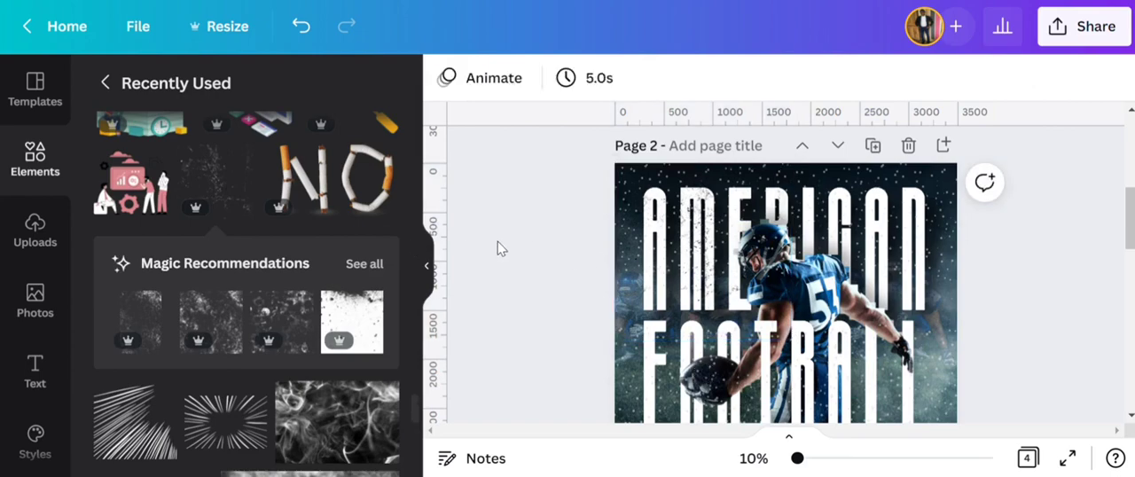
- Duplicate the dust texture and place the copy in the poster's upper-right corner over the rest of AMERICAN
{"action": "left_click", "coordinate": [663, 248]}
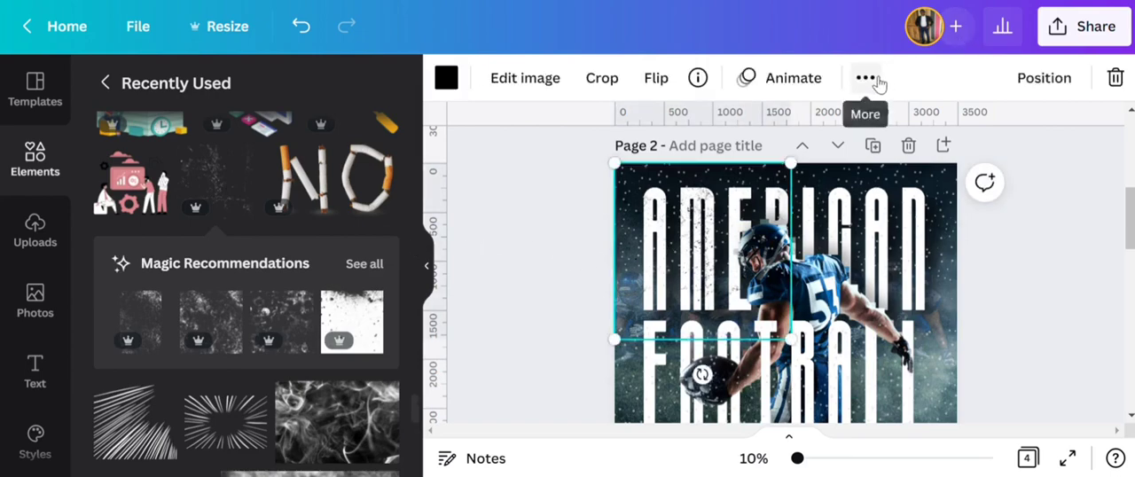
{"action": "left_click", "coordinate": [876, 81]}
{"action": "left_click", "coordinate": [859, 127]}
{"action": "left_click_drag", "start_coordinate": [711, 258], "coordinate": [876, 258]}
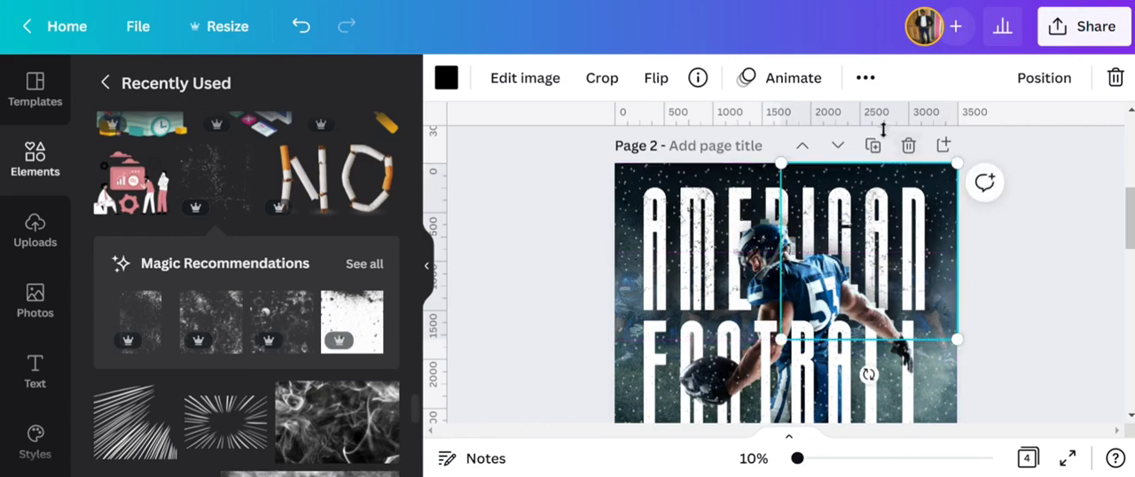
- Duplicate the dust texture and place the copy over the poster's lower-right quarter, covering the second half of FOOTBALL
{"action": "left_click", "coordinate": [865, 78]}
{"action": "left_click", "coordinate": [906, 283]}
{"action": "left_click", "coordinate": [866, 78]}
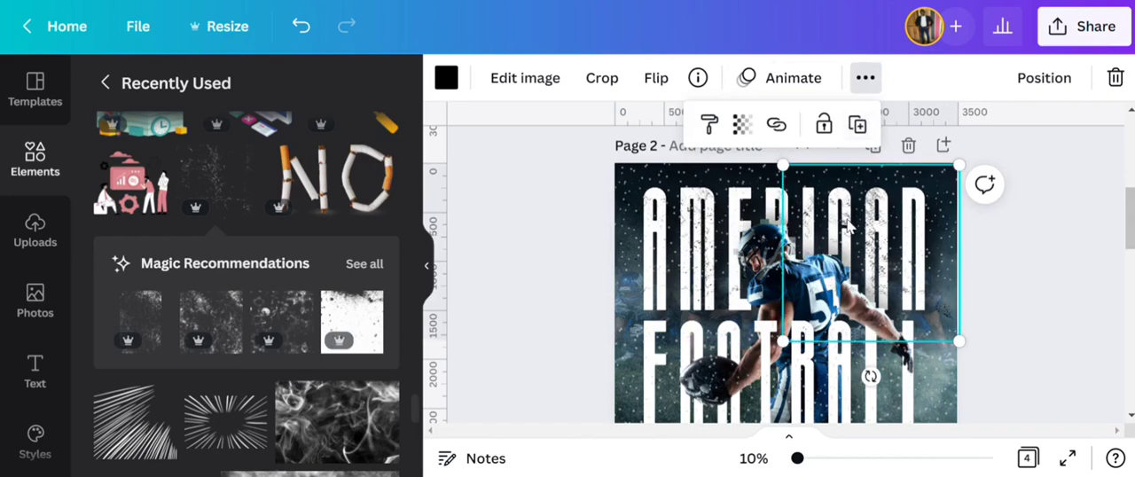
{"action": "left_click_drag", "start_coordinate": [847, 221], "coordinate": [838, 291]}
{"action": "scroll", "coordinate": [869, 226], "scroll_direction": "down", "scroll_amount": 1}
{"action": "left_click_drag", "start_coordinate": [881, 239], "coordinate": [893, 274]}
- Duplicate the dust texture again and place the copy over the poster's lower-left quarter, covering the first half of FOOTBALL
{"action": "left_click", "coordinate": [866, 78]}
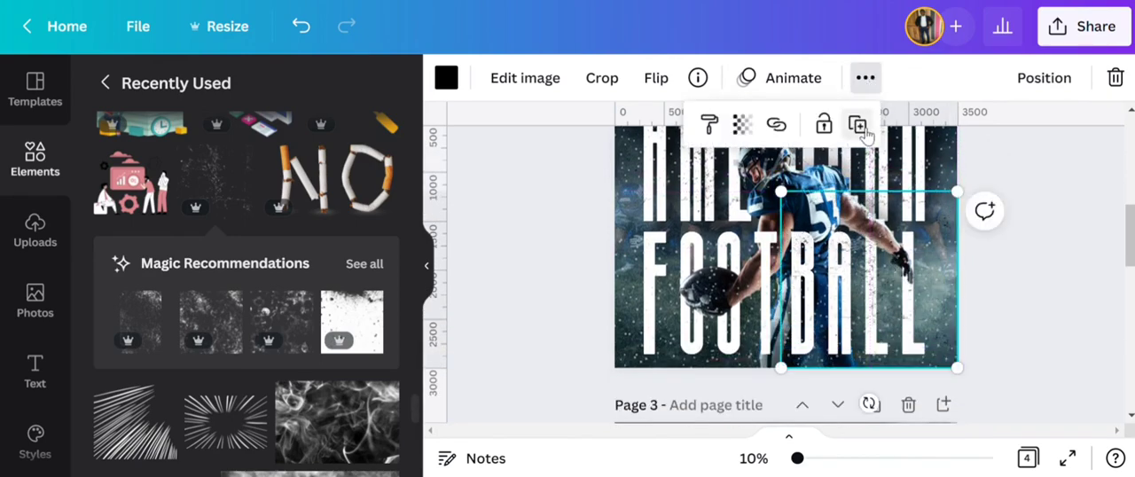
{"action": "left_click", "coordinate": [865, 131]}
{"action": "left_click_drag", "start_coordinate": [887, 250], "coordinate": [716, 230]}
{"action": "left_click", "coordinate": [565, 247]}
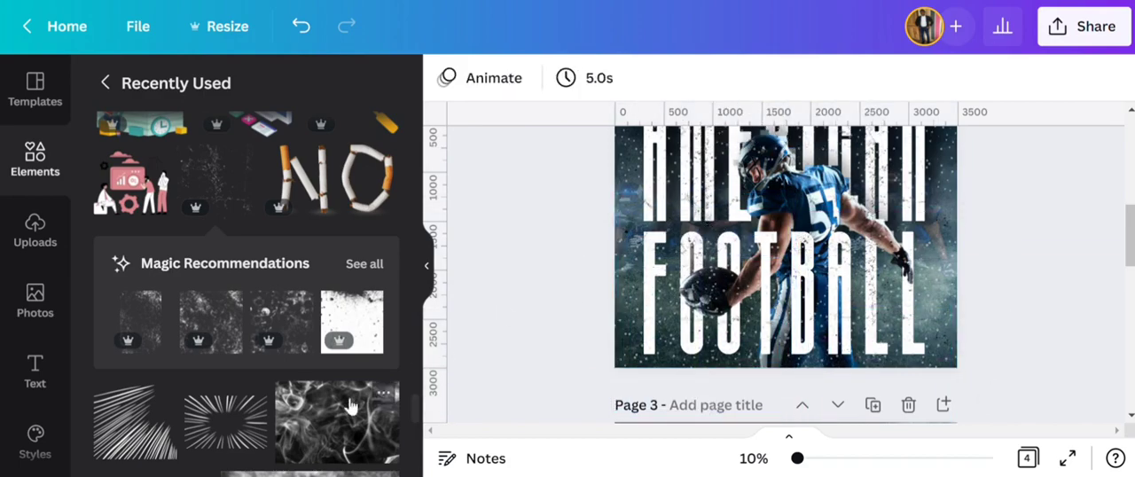
- Add the radial action lines graphic from the recently used elements and enlarge it to cover the whole poster
{"action": "left_click", "coordinate": [253, 400]}
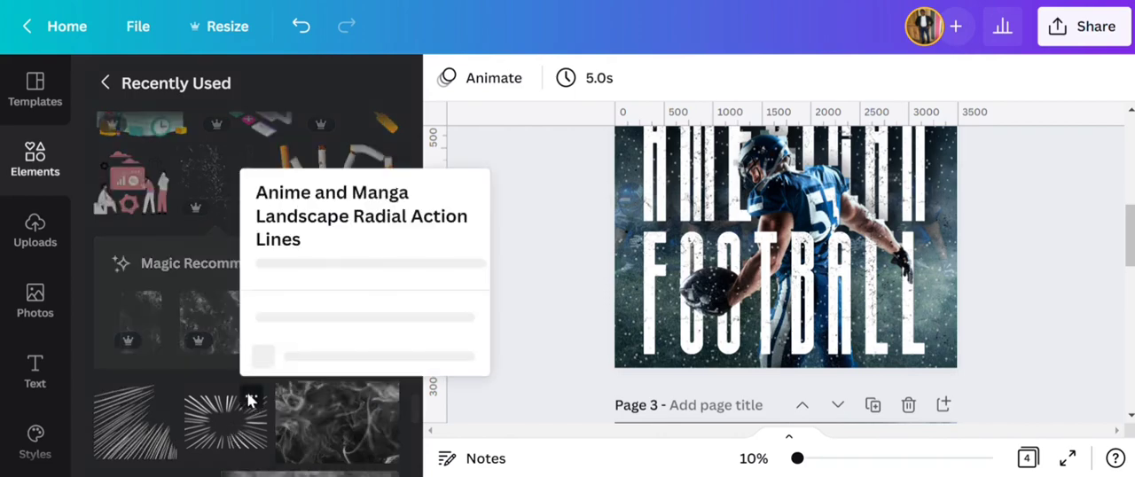
{"action": "left_click", "coordinate": [570, 353]}
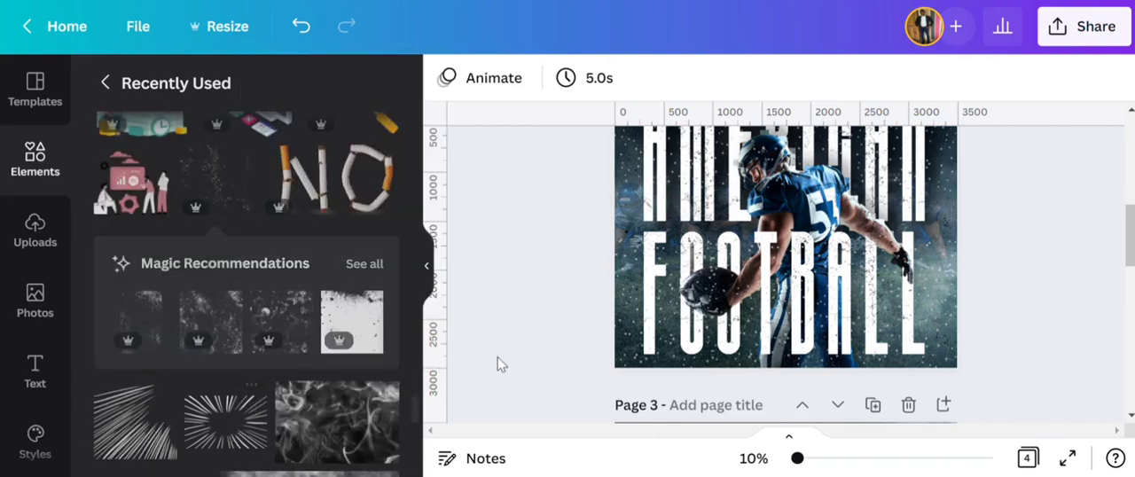
{"action": "left_click", "coordinate": [225, 416]}
{"action": "scroll", "coordinate": [689, 280], "scroll_direction": "up", "scroll_amount": 2}
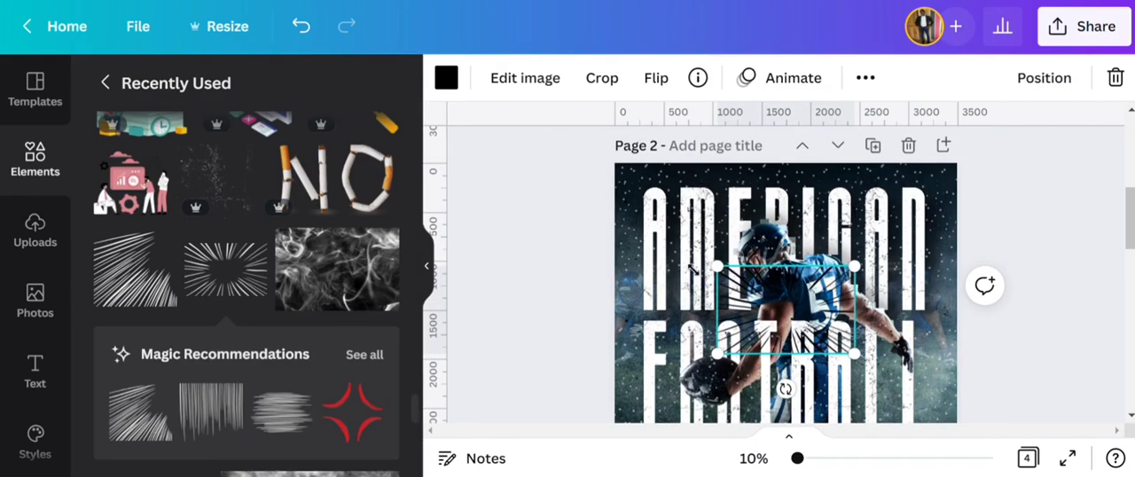
{"action": "left_click_drag", "start_coordinate": [692, 268], "coordinate": [523, 147]}
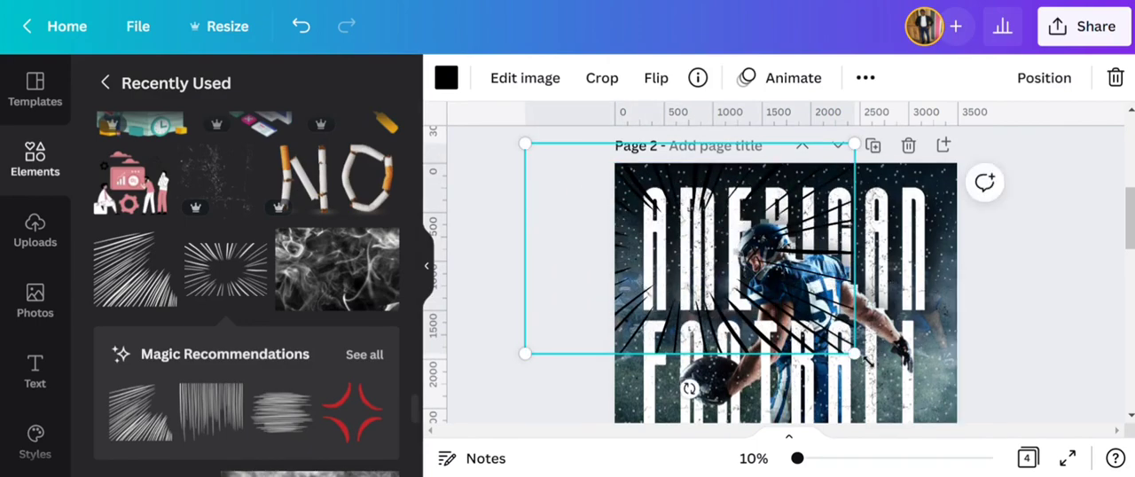
{"action": "left_click_drag", "start_coordinate": [854, 353], "coordinate": [949, 433]}
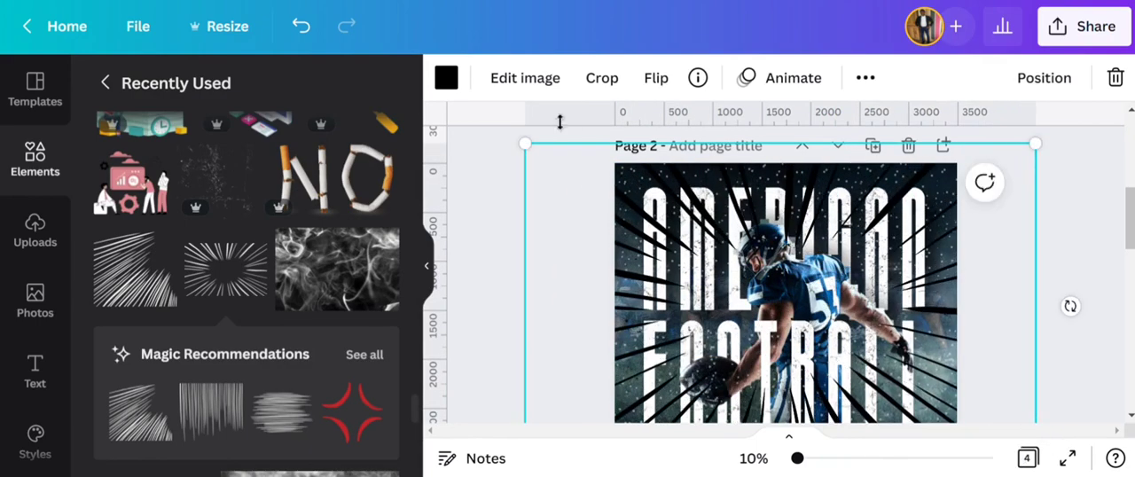
- Recolor the radial action lines to the neutral light grey from the document colors
{"action": "left_click", "coordinate": [446, 79]}
{"action": "left_click", "coordinate": [324, 180]}
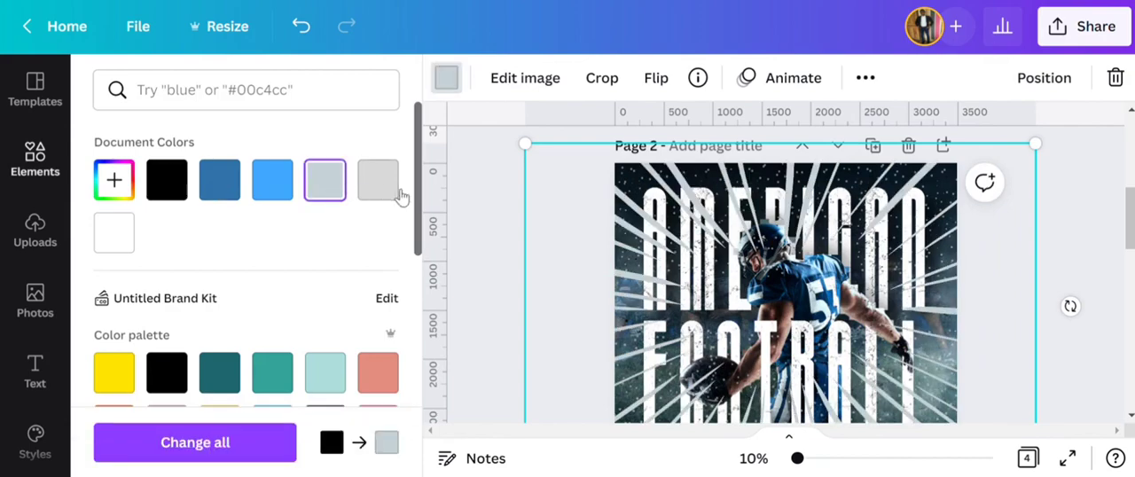
{"action": "left_click", "coordinate": [378, 180]}
- Enlarge the radial lines further beyond the poster edges and center their burst on the player
{"action": "scroll", "coordinate": [657, 251], "scroll_direction": "down", "scroll_amount": 2}
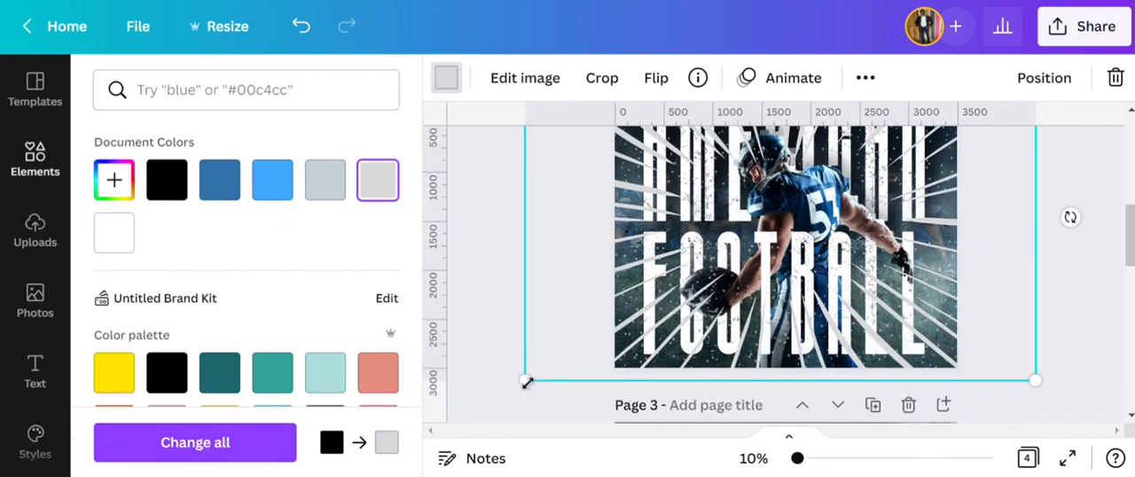
{"action": "left_click_drag", "start_coordinate": [524, 380], "coordinate": [446, 458]}
{"action": "left_click_drag", "start_coordinate": [815, 290], "coordinate": [853, 266]}
{"action": "left_click_drag", "start_coordinate": [1089, 427], "coordinate": [1128, 455]}
{"action": "left_click_drag", "start_coordinate": [941, 264], "coordinate": [914, 245]}
{"action": "scroll", "coordinate": [918, 251], "scroll_direction": "up", "scroll_amount": 2}
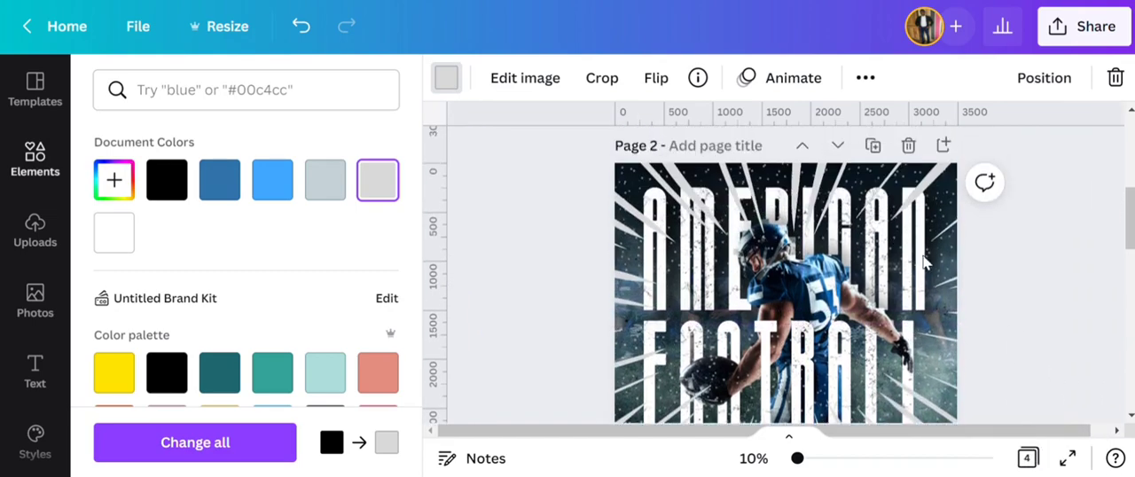
{"action": "scroll", "coordinate": [928, 272], "scroll_direction": "down", "scroll_amount": 2}
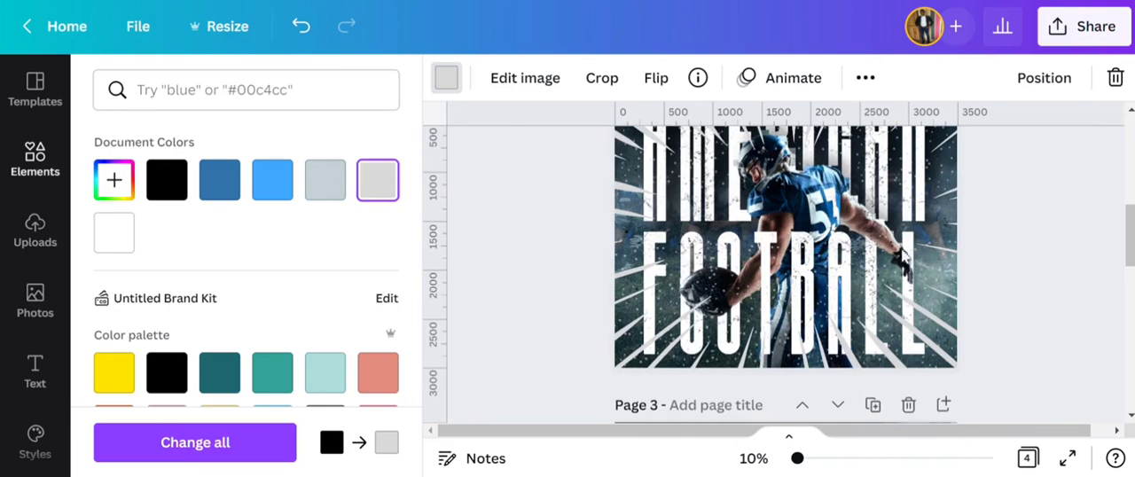
- Set the transparency of the radial action lines to 52
{"action": "left_click", "coordinate": [864, 77]}
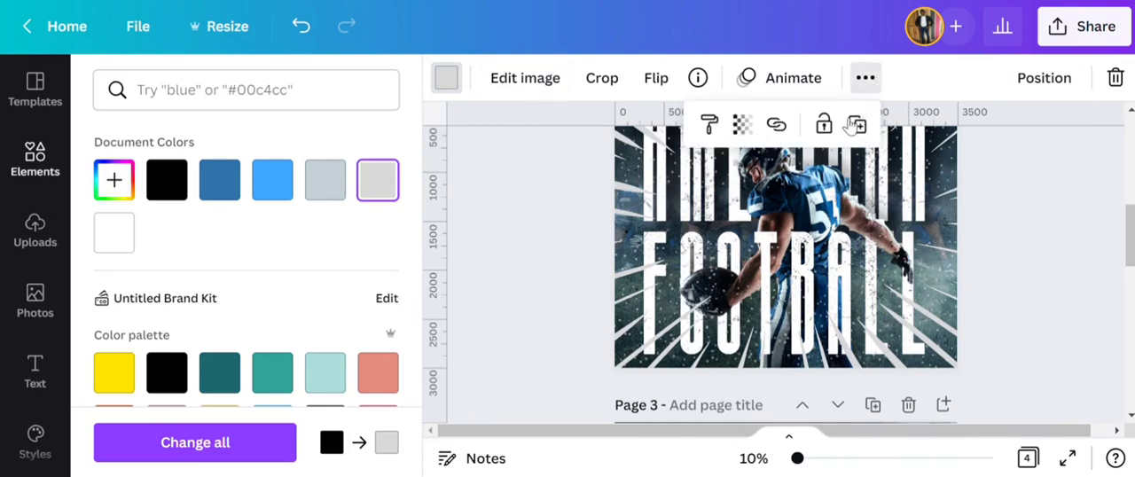
{"action": "left_click", "coordinate": [743, 125]}
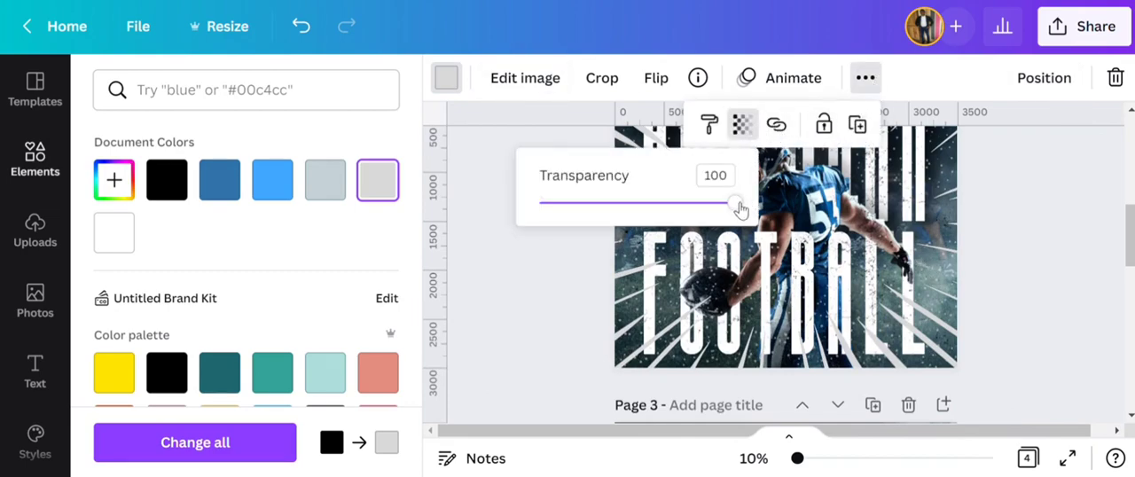
{"action": "left_click_drag", "start_coordinate": [737, 206], "coordinate": [653, 209]}
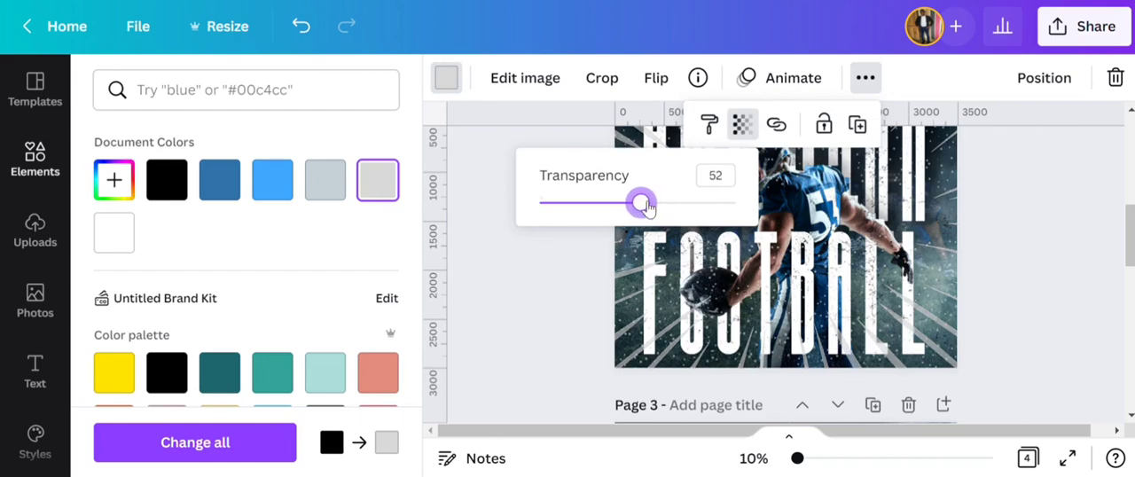
{"action": "left_click", "coordinate": [1009, 232]}
{"action": "scroll", "coordinate": [1014, 231], "scroll_direction": "up", "scroll_amount": 2}
{"action": "scroll", "coordinate": [1013, 266], "scroll_direction": "down", "scroll_amount": 1}
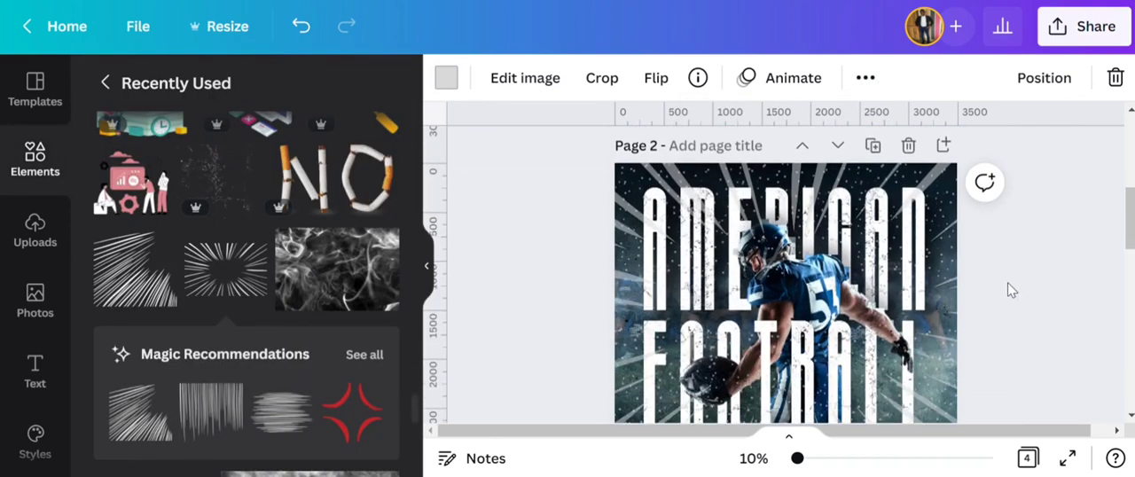
{"action": "scroll", "coordinate": [1015, 293], "scroll_direction": "down", "scroll_amount": 2}
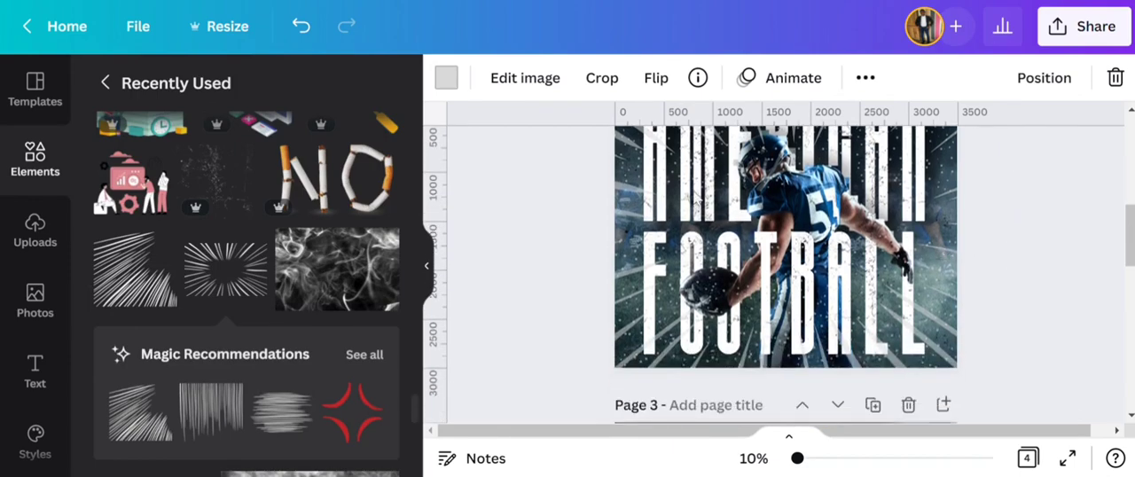
{"action": "left_click", "coordinate": [576, 283]}
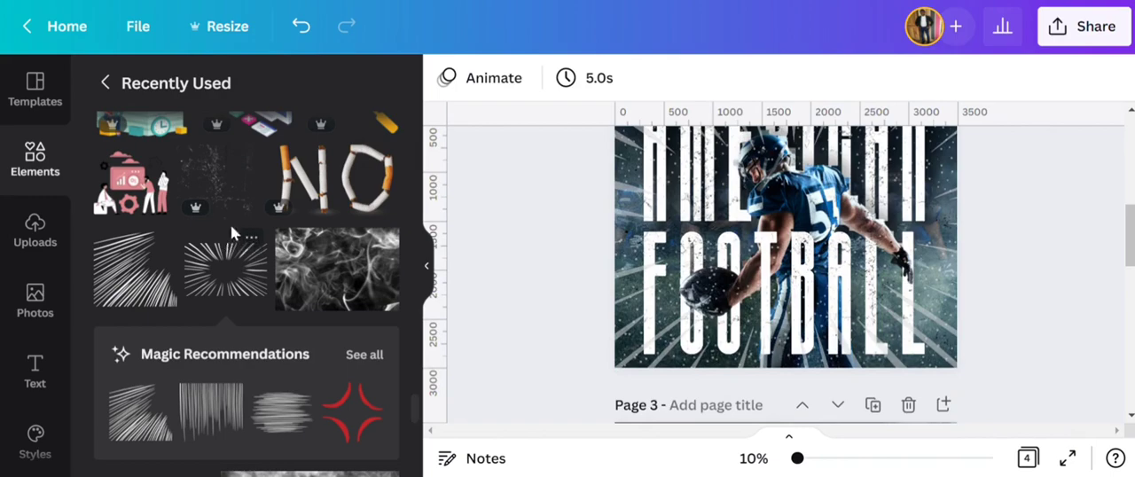
- Add the uploaded smoke cloud image and position smoke over the poster's lower-left and lower-right corners
{"action": "scroll", "coordinate": [230, 232], "scroll_direction": "up", "scroll_amount": 3}
{"action": "left_click", "coordinate": [35, 228]}
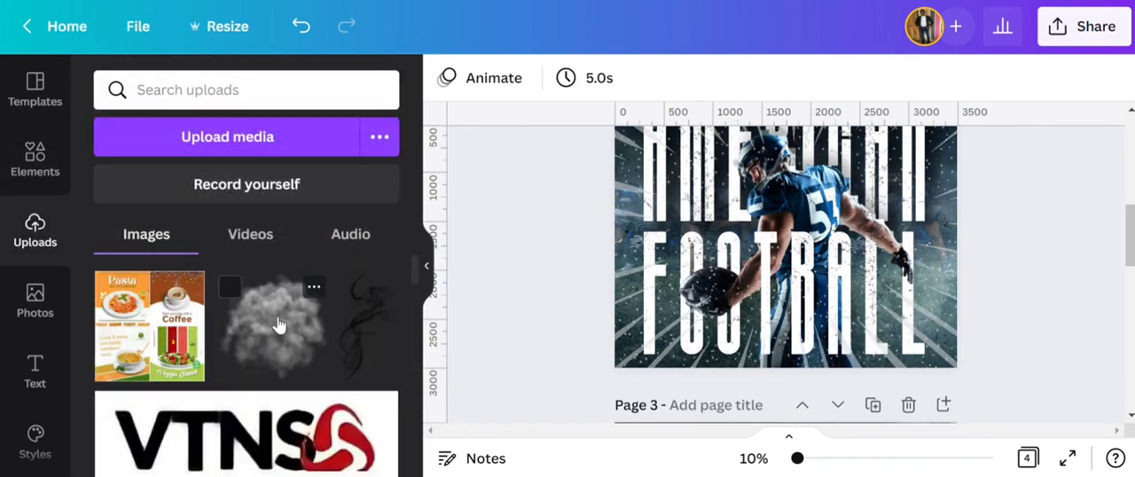
{"action": "left_click", "coordinate": [277, 324]}
{"action": "left_click_drag", "start_coordinate": [785, 369], "coordinate": [625, 418]}
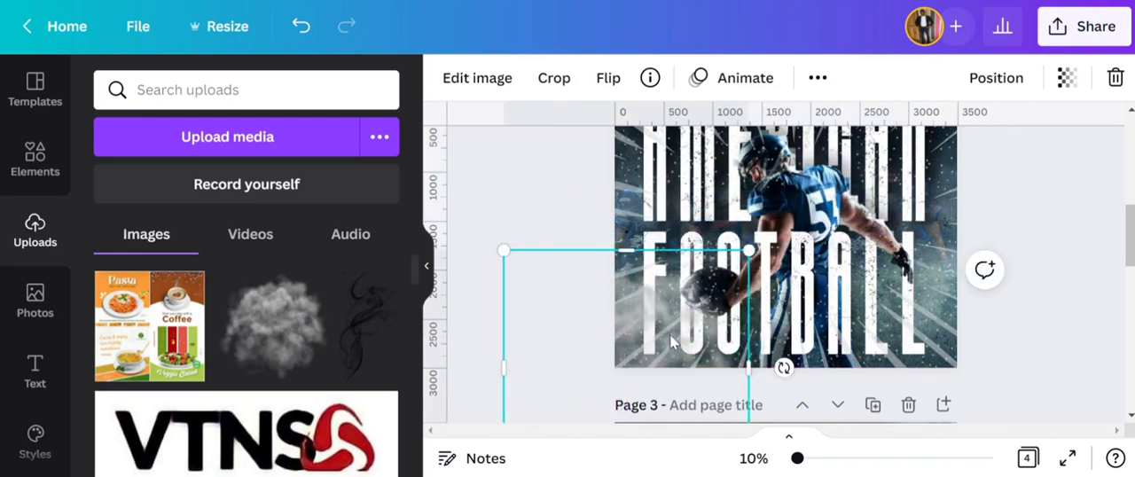
{"action": "left_click_drag", "start_coordinate": [671, 342], "coordinate": [961, 317]}
{"action": "left_click", "coordinate": [818, 78]}
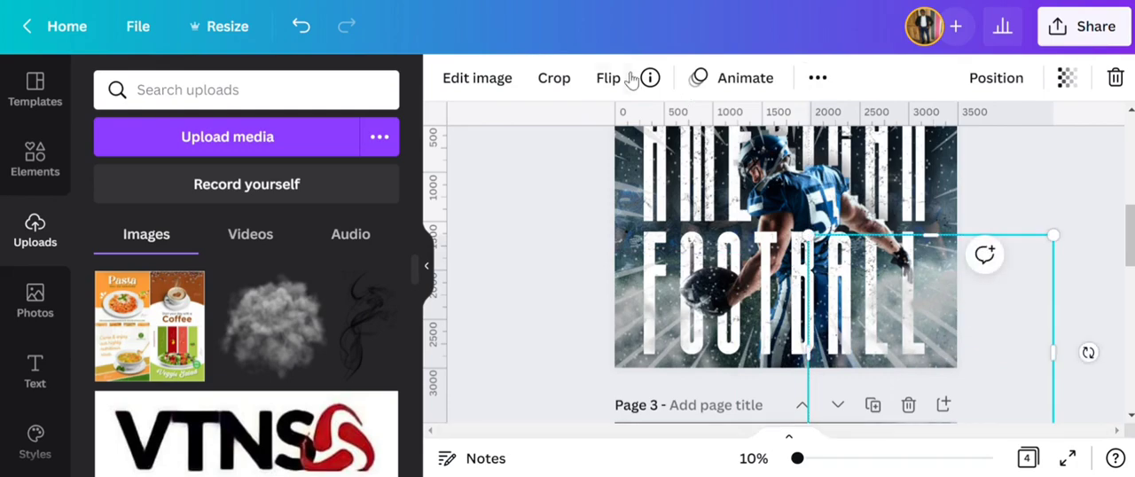
{"action": "left_click", "coordinate": [537, 209]}
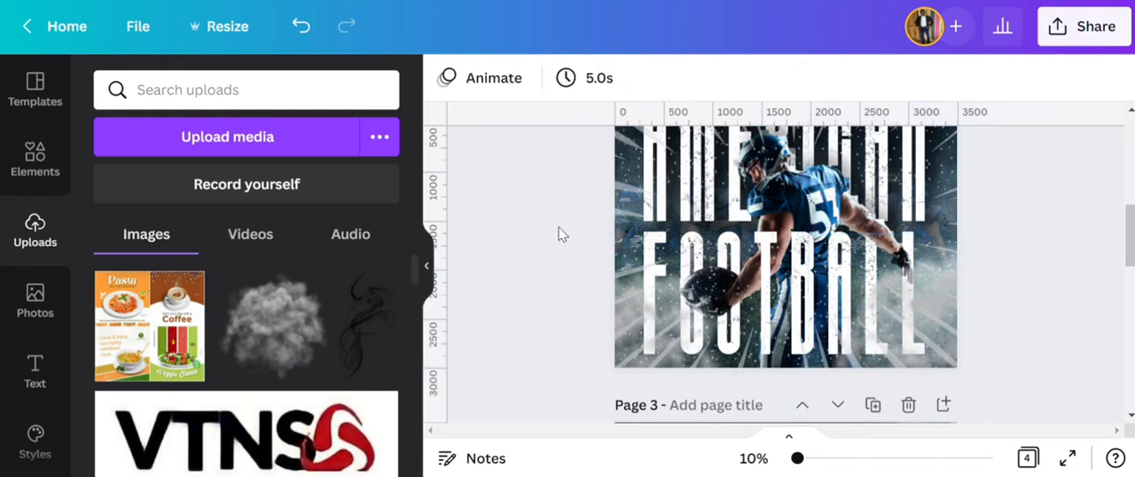
{"action": "scroll", "coordinate": [564, 236], "scroll_direction": "up", "scroll_amount": 2}
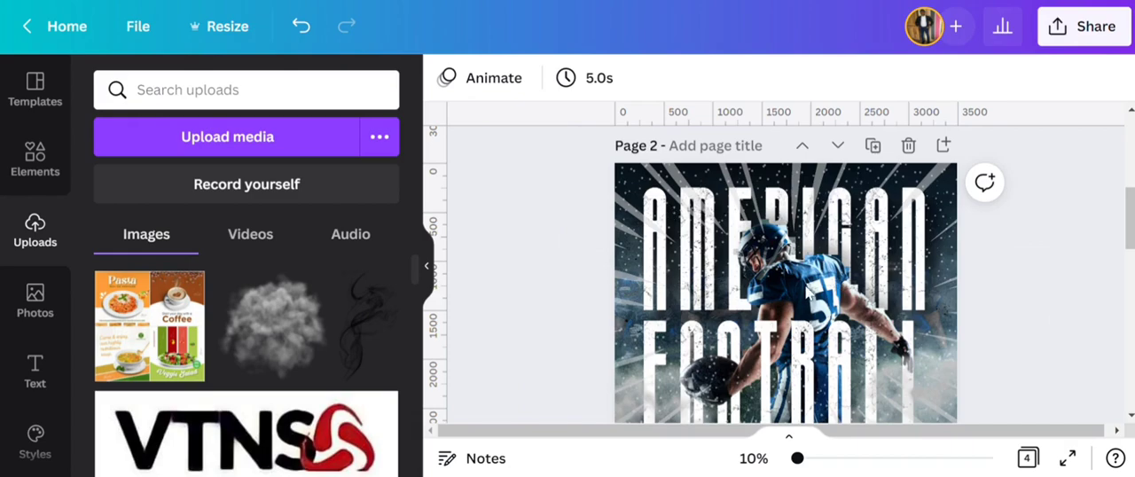
{"action": "scroll", "coordinate": [589, 299], "scroll_direction": "down", "scroll_amount": 2}
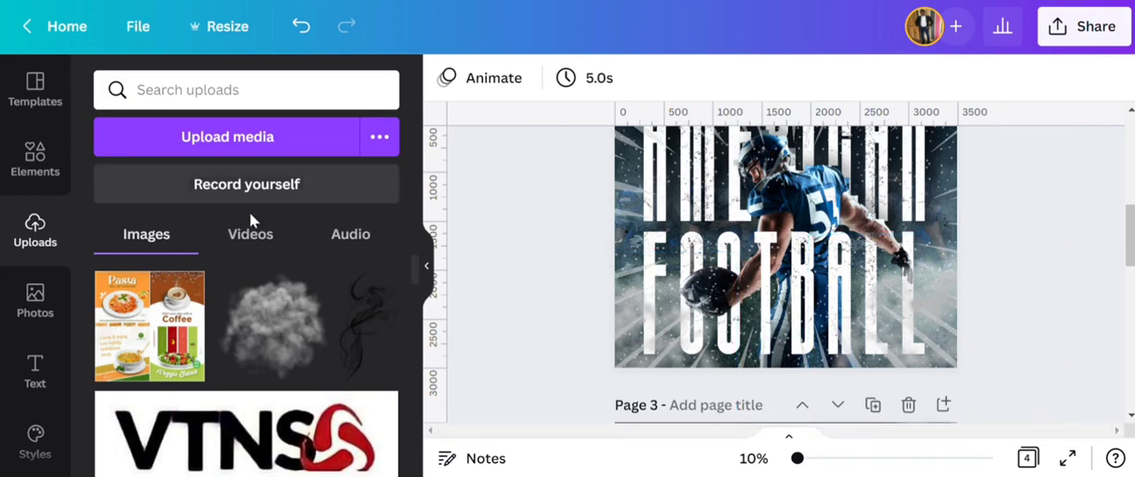
- Add a circle shape, shrink it to about 550 px wide and place it at the poster's right edge beside the player's gloved hand
{"action": "left_click", "coordinate": [33, 155]}
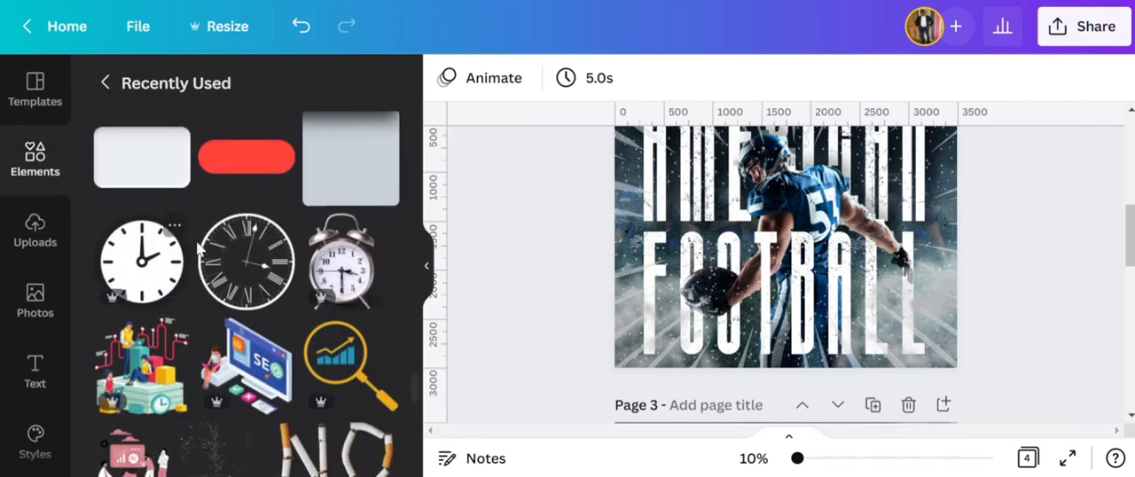
{"action": "scroll", "coordinate": [161, 176], "scroll_direction": "down", "scroll_amount": 3}
{"action": "left_click", "coordinate": [107, 96]}
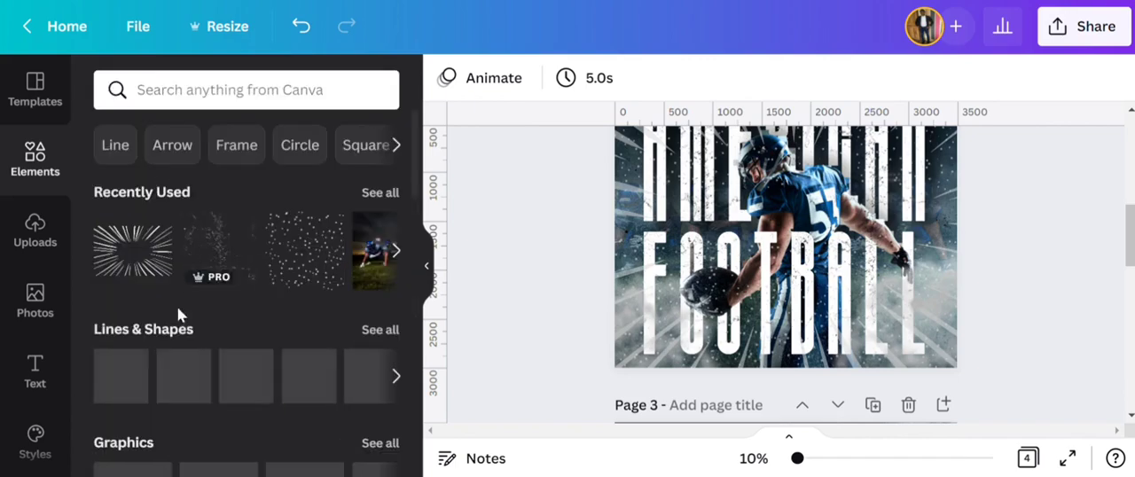
{"action": "left_click", "coordinate": [122, 376]}
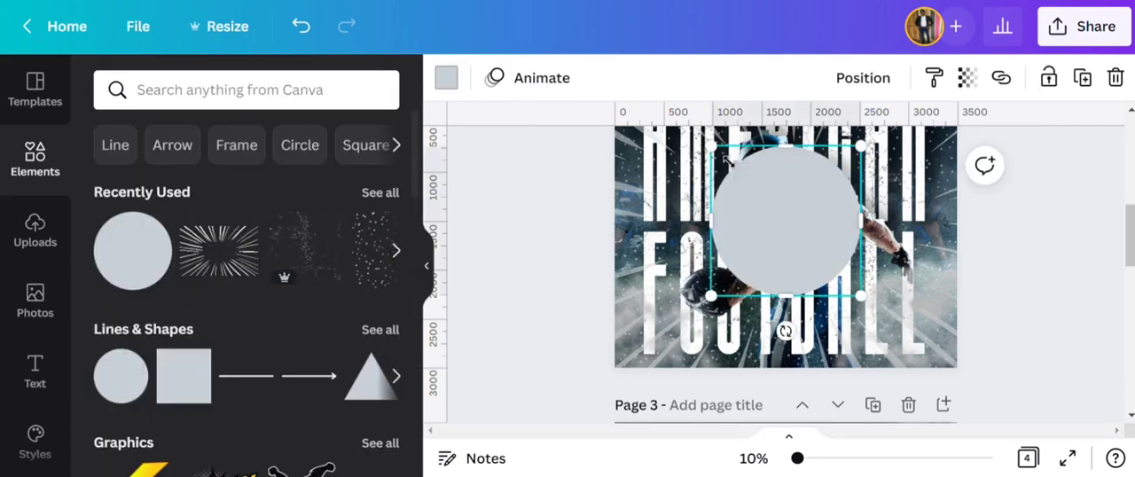
{"action": "left_click_drag", "start_coordinate": [712, 146], "coordinate": [808, 265]}
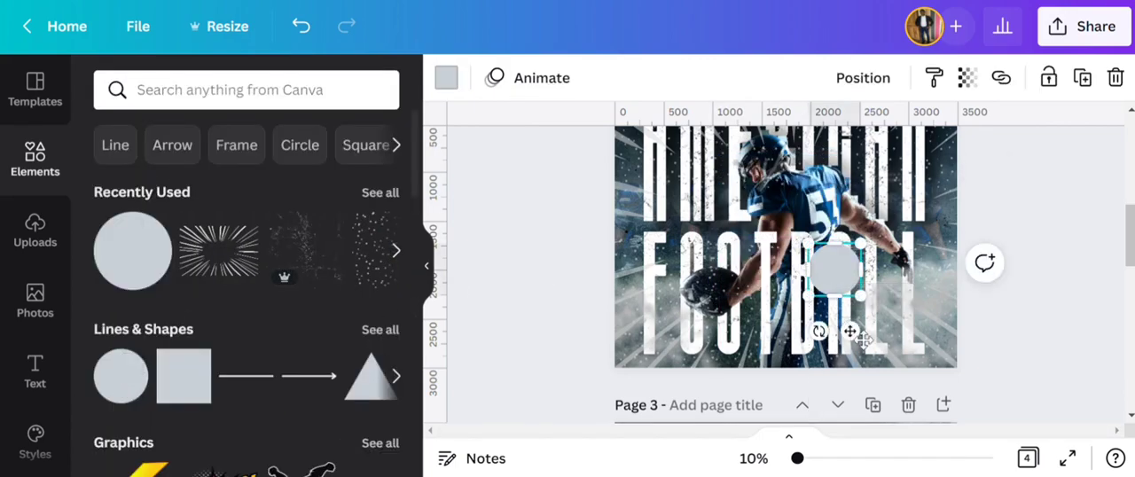
{"action": "left_click_drag", "start_coordinate": [864, 340], "coordinate": [951, 297]}
- Fill the circle with the bright light blue from the document colors and compare it with the date badge on page 1
{"action": "left_click", "coordinate": [454, 88]}
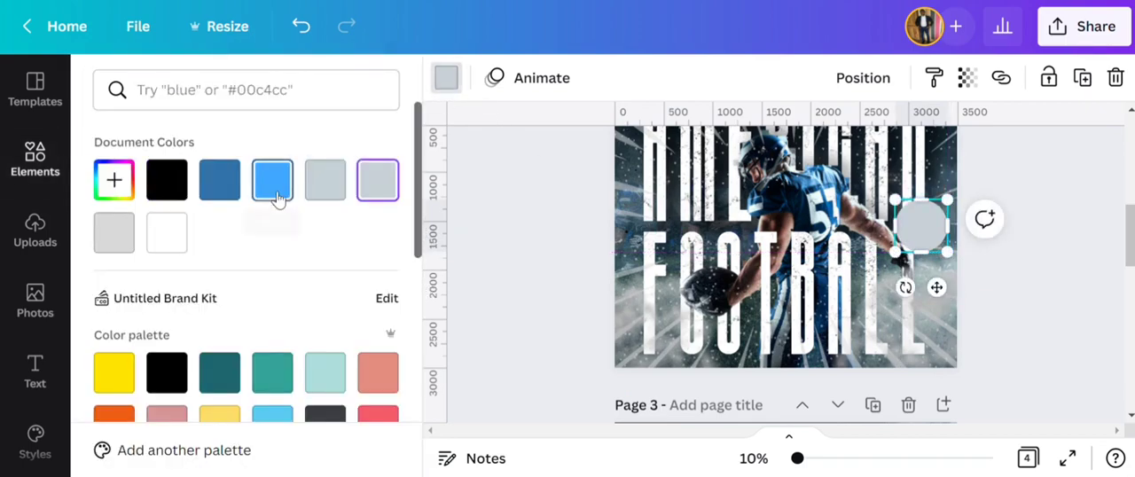
{"action": "left_click", "coordinate": [274, 181]}
{"action": "left_click", "coordinate": [500, 250]}
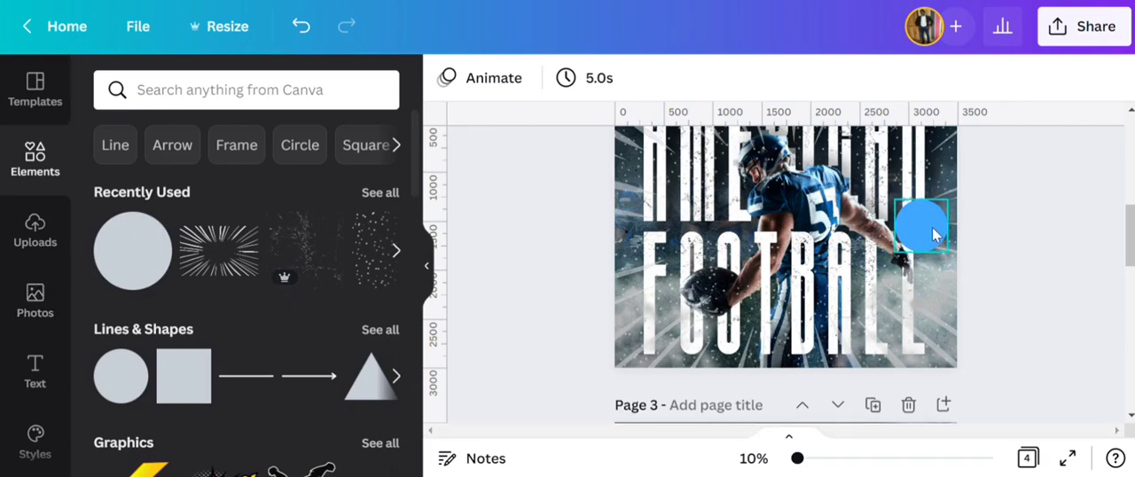
{"action": "scroll", "coordinate": [931, 240], "scroll_direction": "up", "scroll_amount": 5}
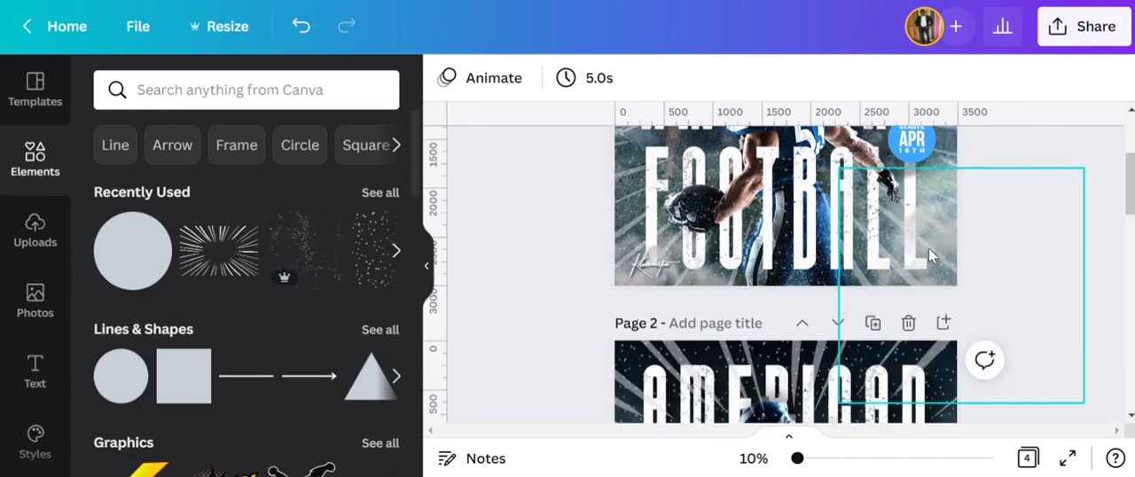
{"action": "scroll", "coordinate": [922, 244], "scroll_direction": "down", "scroll_amount": 5}
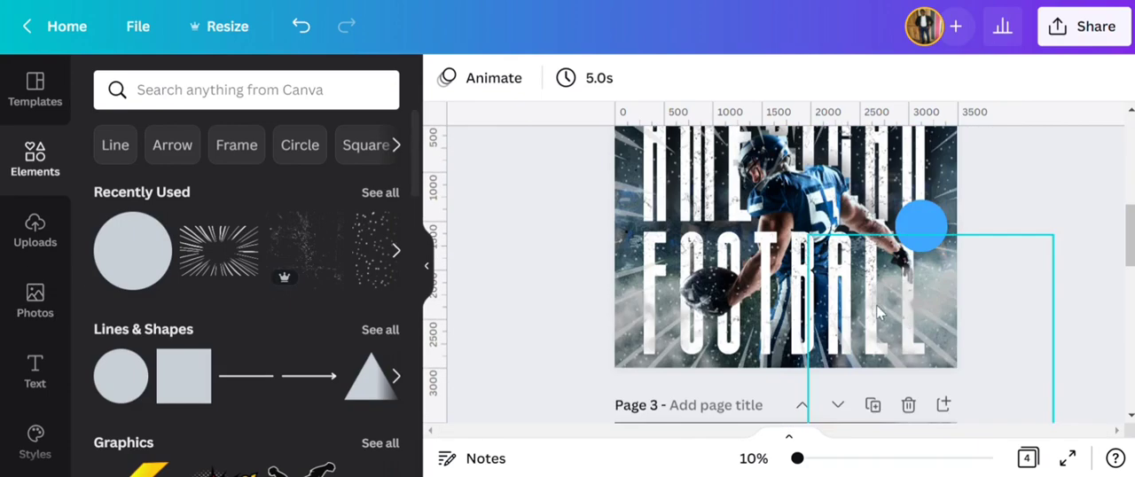
{"action": "left_click", "coordinate": [926, 244]}
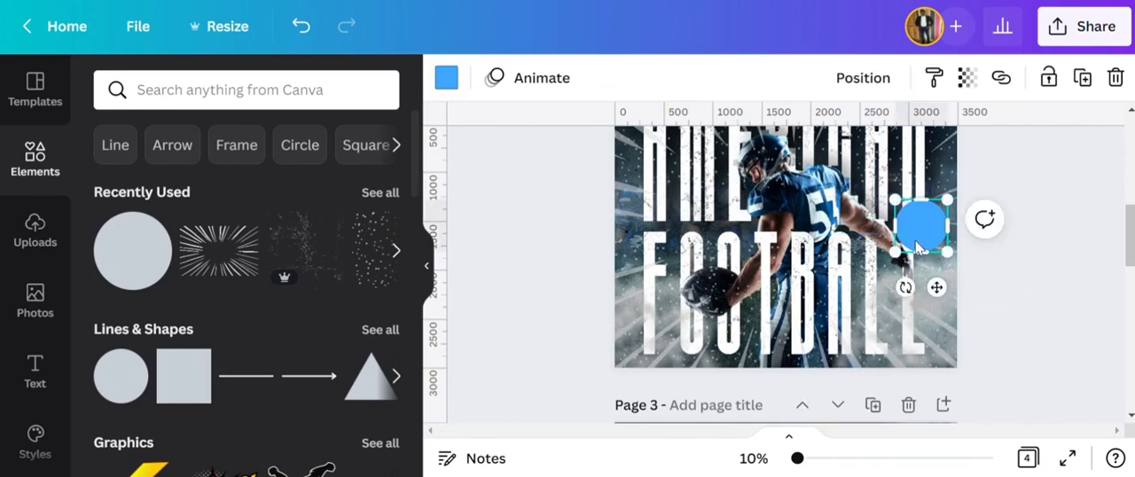
{"action": "left_click", "coordinate": [585, 283]}
{"action": "scroll", "coordinate": [608, 323], "scroll_direction": "up", "scroll_amount": 1}
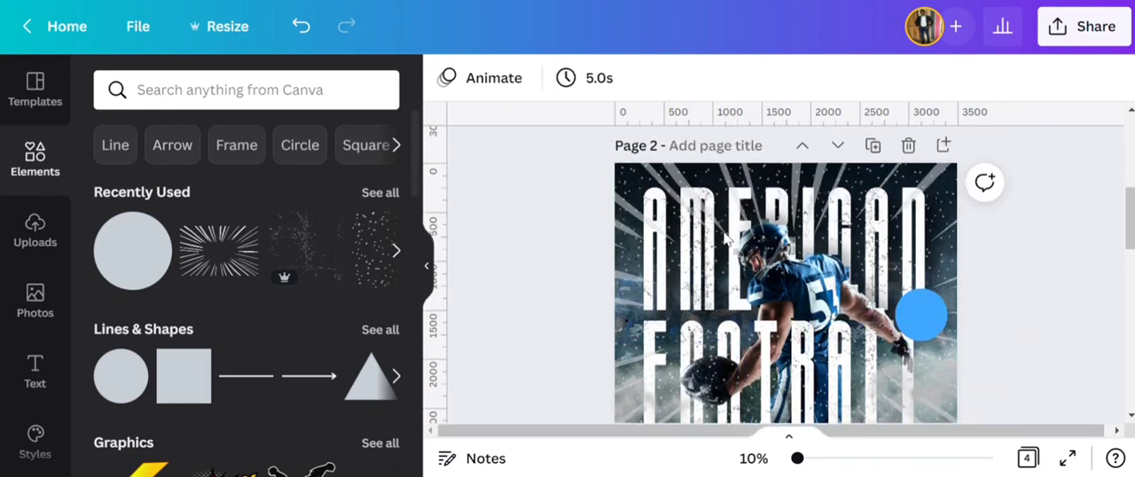